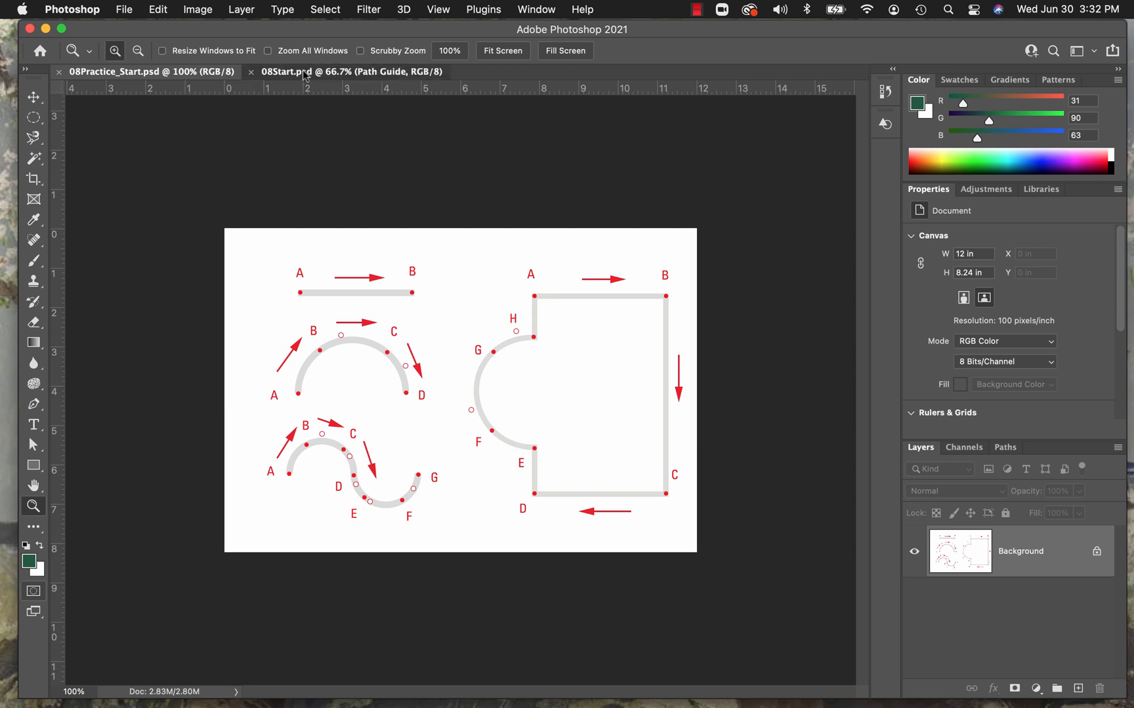
Look over the 08Practice_Start.psd and 08Start.psd documents, ending on 08Start.psd.
left_click(303, 72)
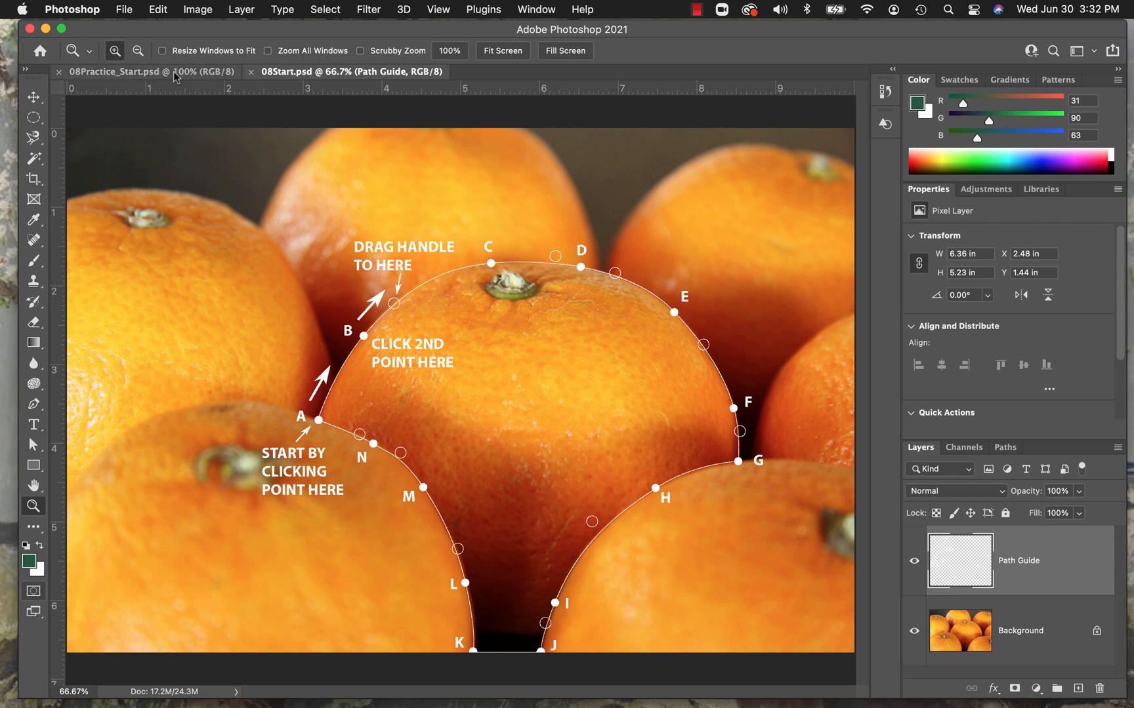
left_click(141, 73)
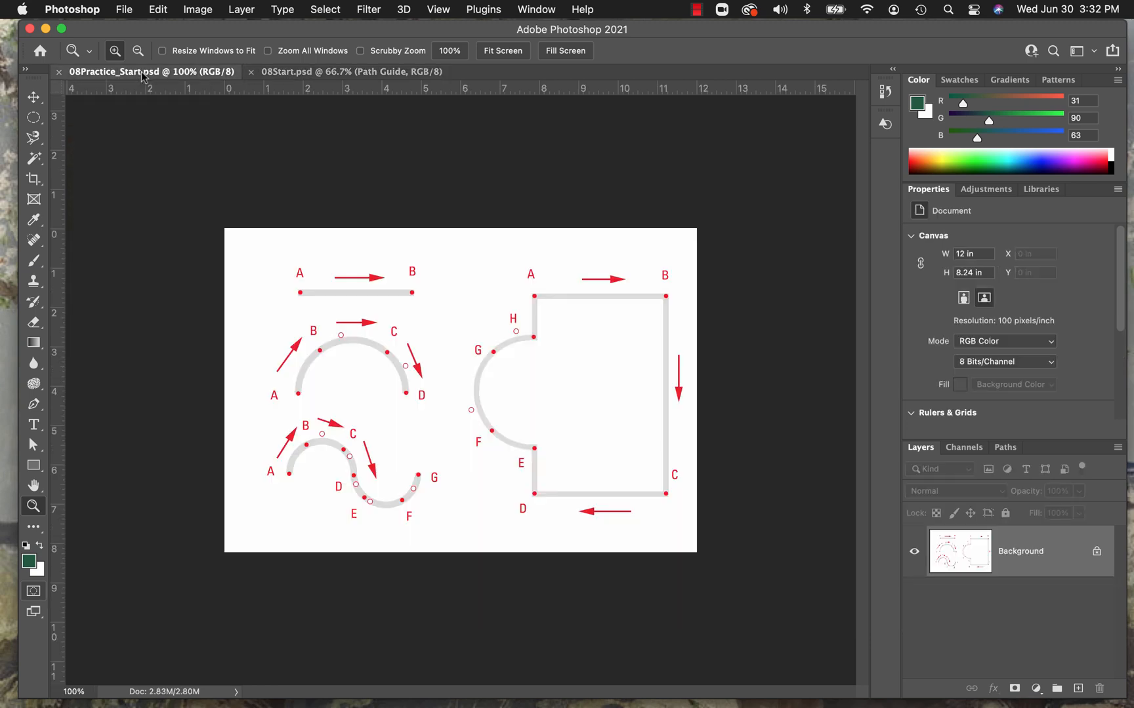
left_click(289, 75)
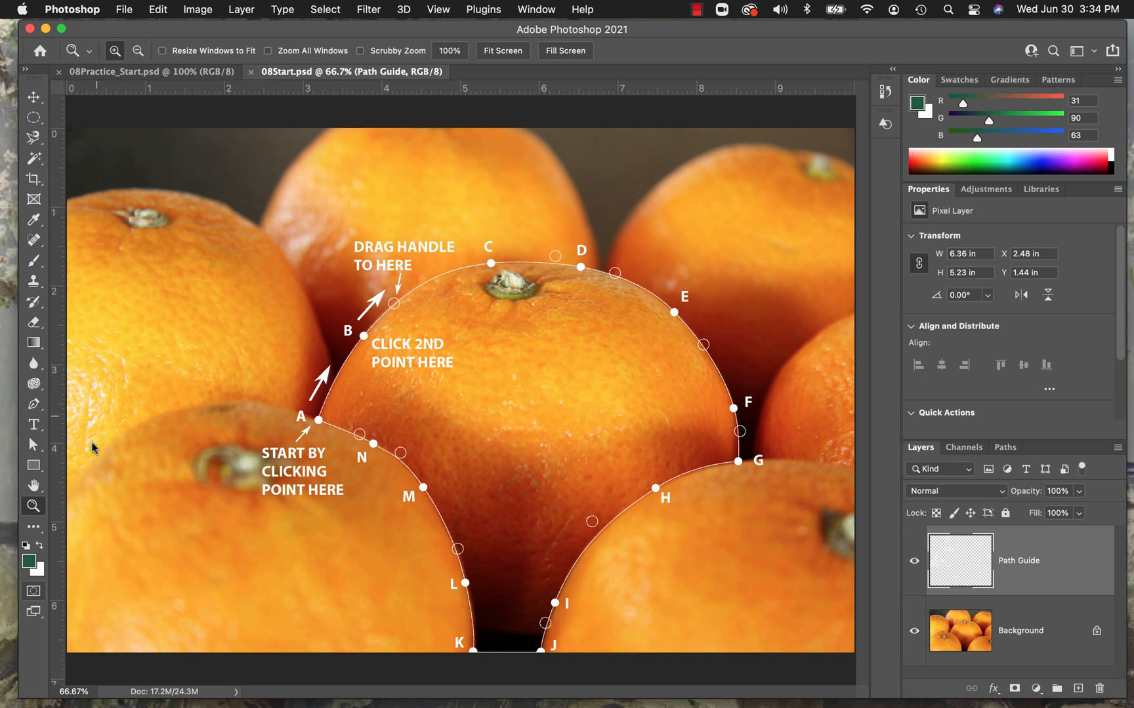
Activate the standard Pen tool from the group of pen tools.
left_click(42, 411)
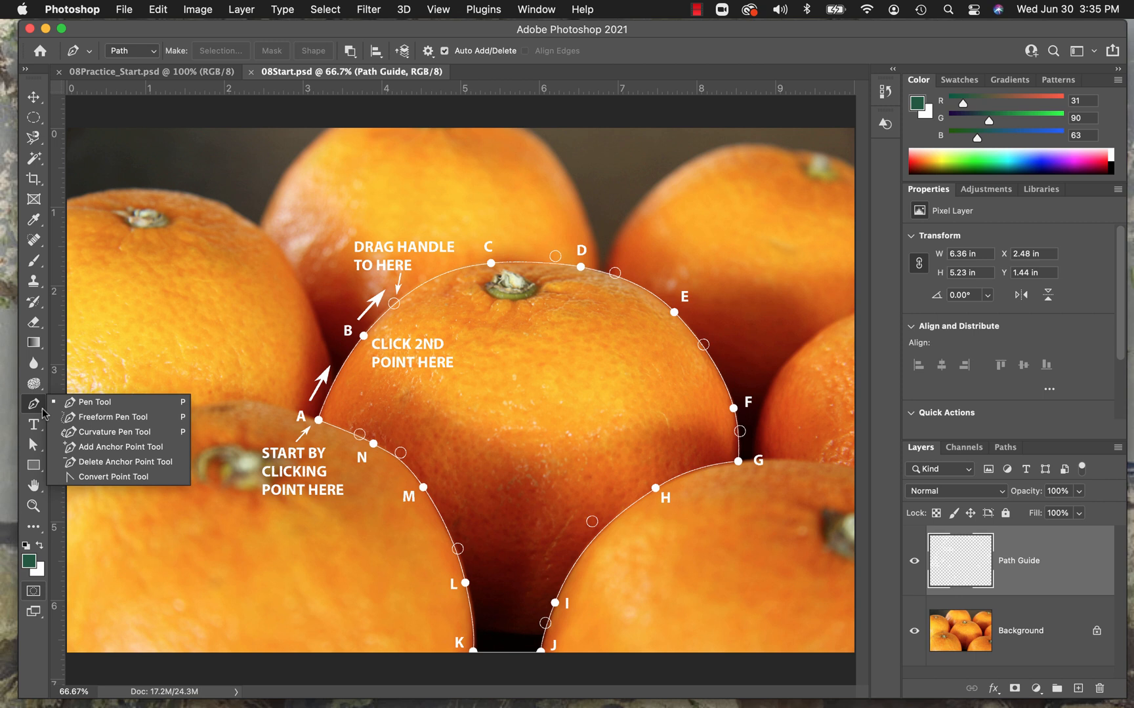
left_click(130, 402)
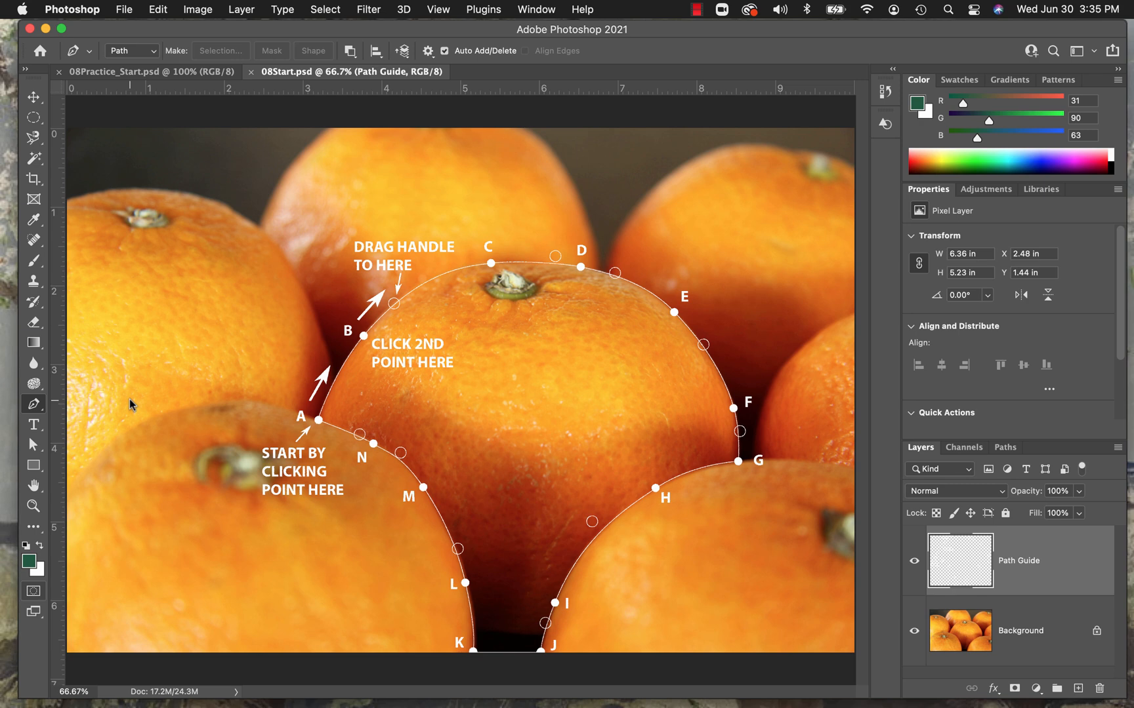
Look at the practice document again, and compare the orange photo with the Path Guide layer hidden and shown.
left_click(124, 78)
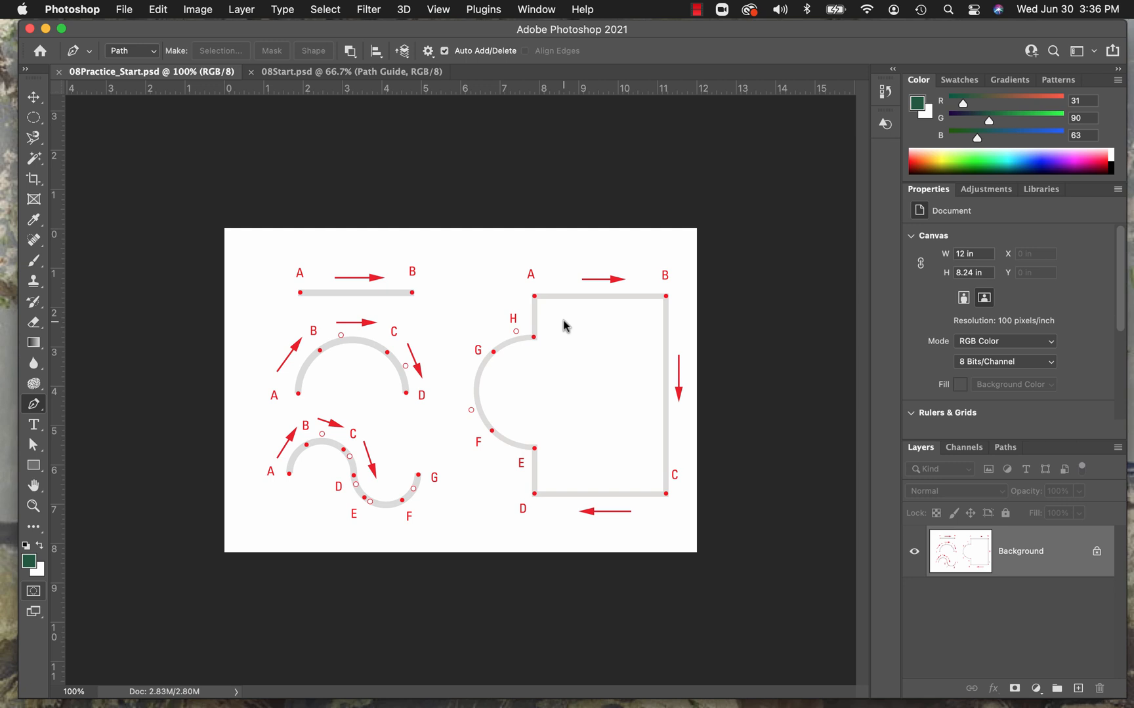
left_click(295, 73)
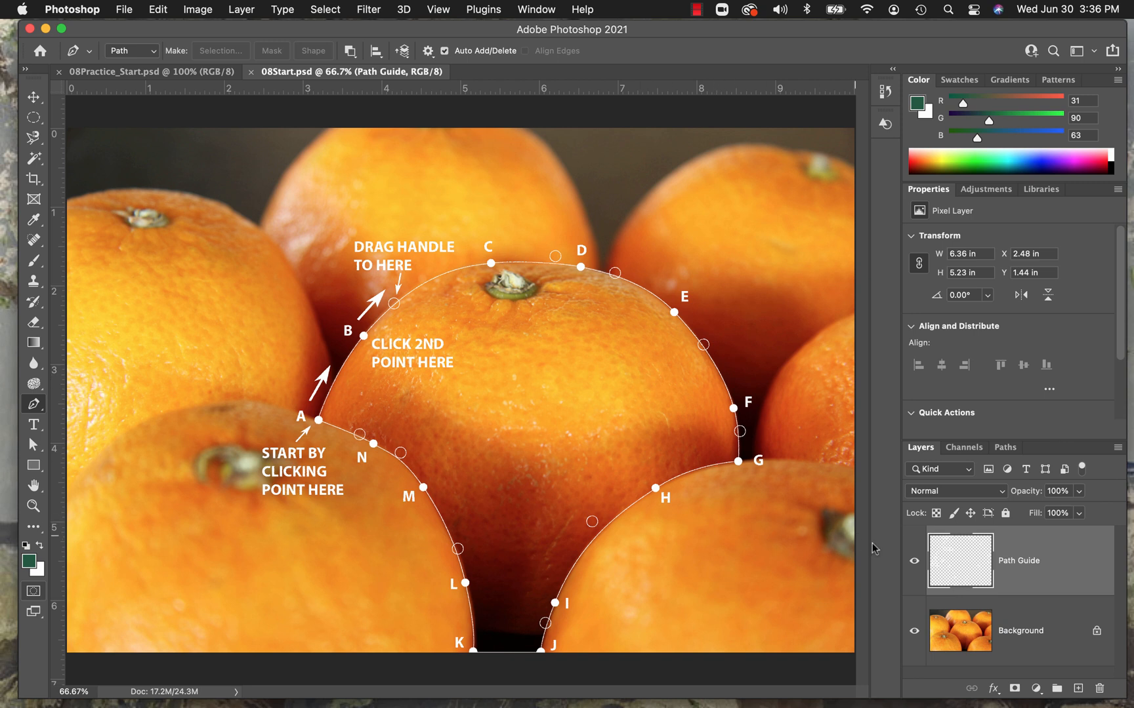
left_click(914, 561)
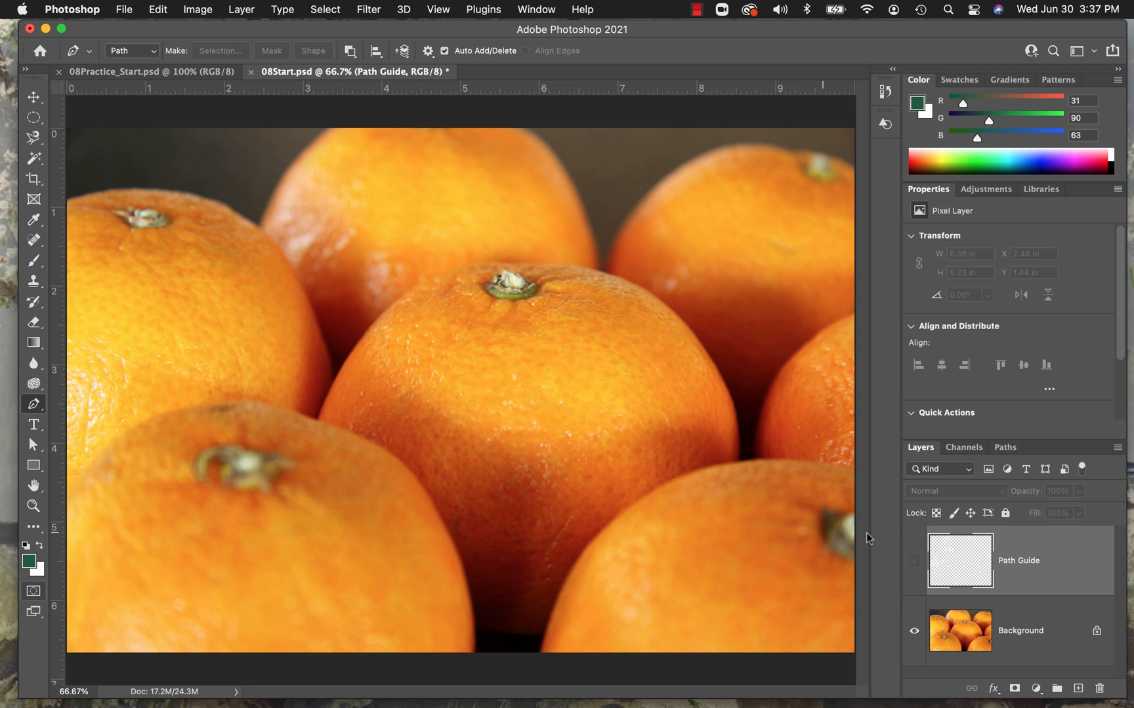
left_click(913, 562)
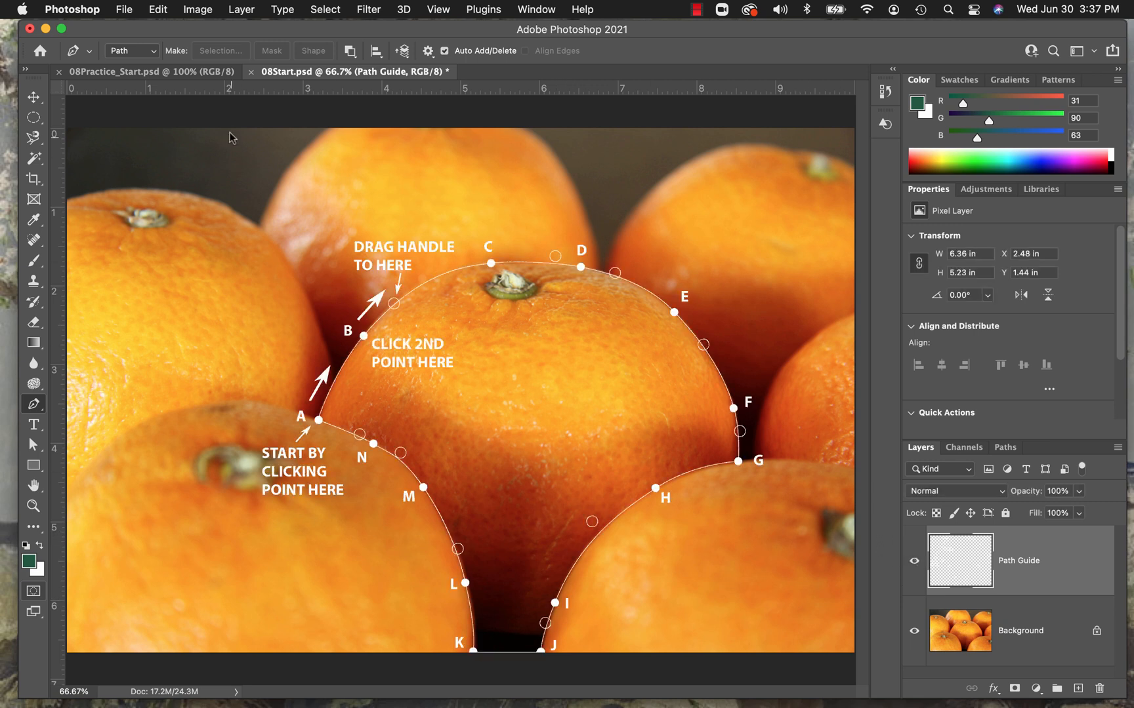
Save the orange photo document under the new name 08Demo.psd in Photoshop format with Maximize Compatibility enabled.
left_click(124, 9)
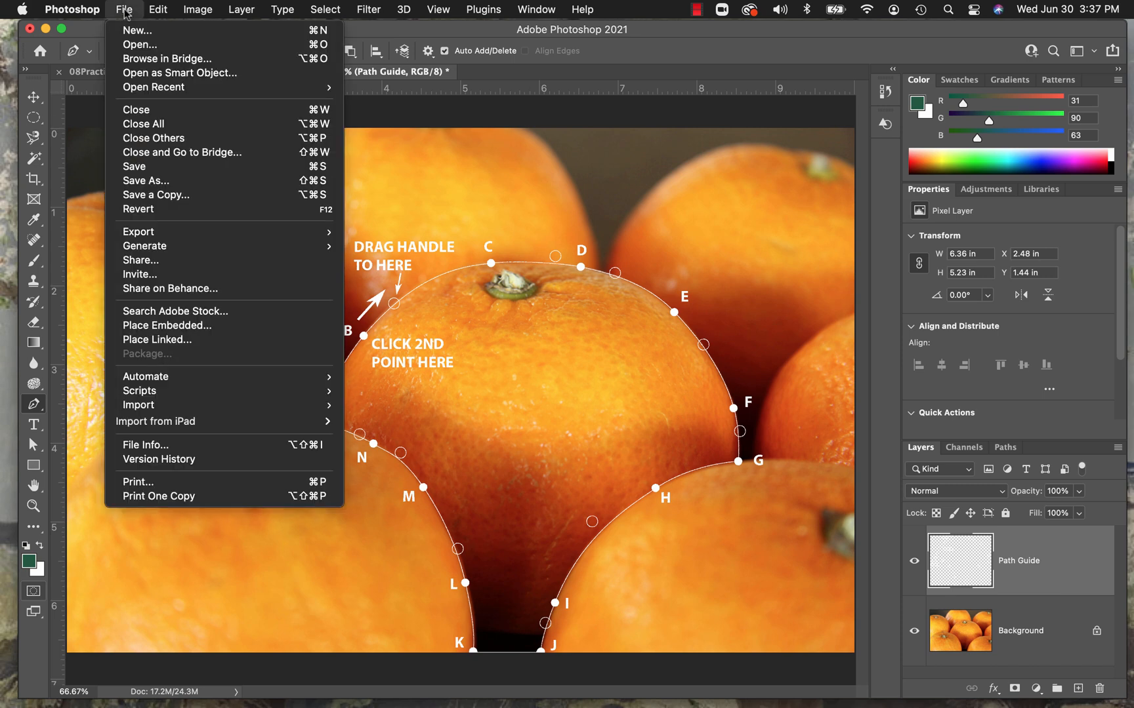
mouse_move(145, 90)
left_click(139, 182)
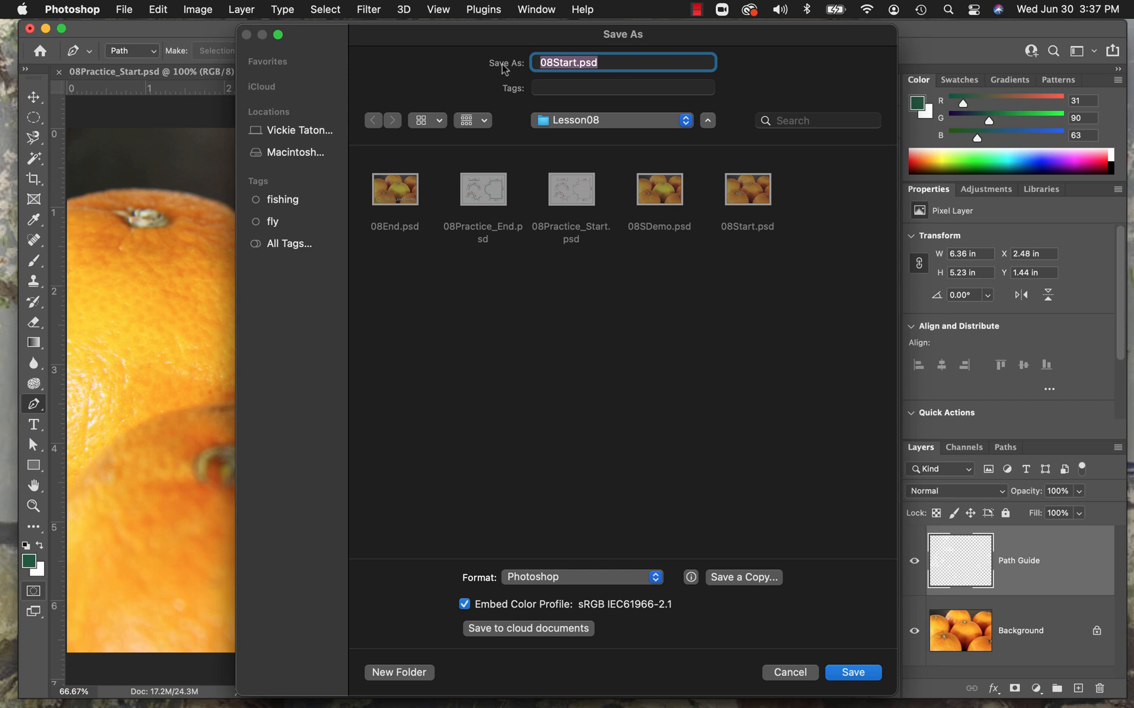
left_click(580, 61)
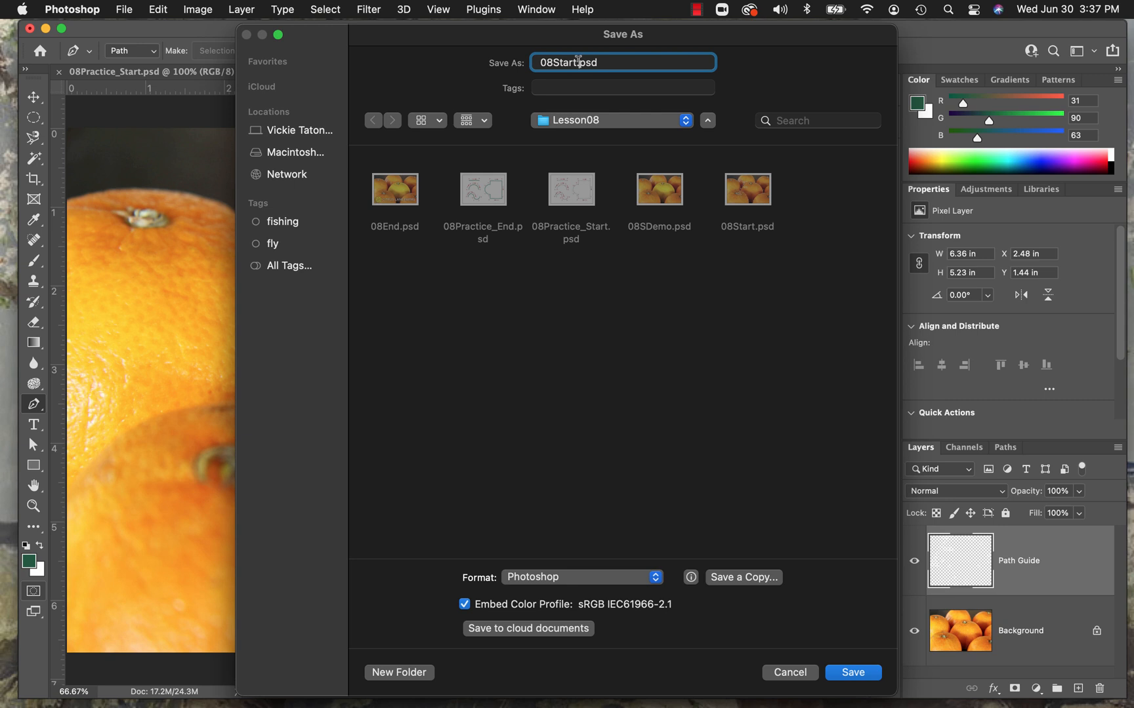
left_click_drag(578, 62, 556, 59)
type("Demo.")
left_click(847, 673)
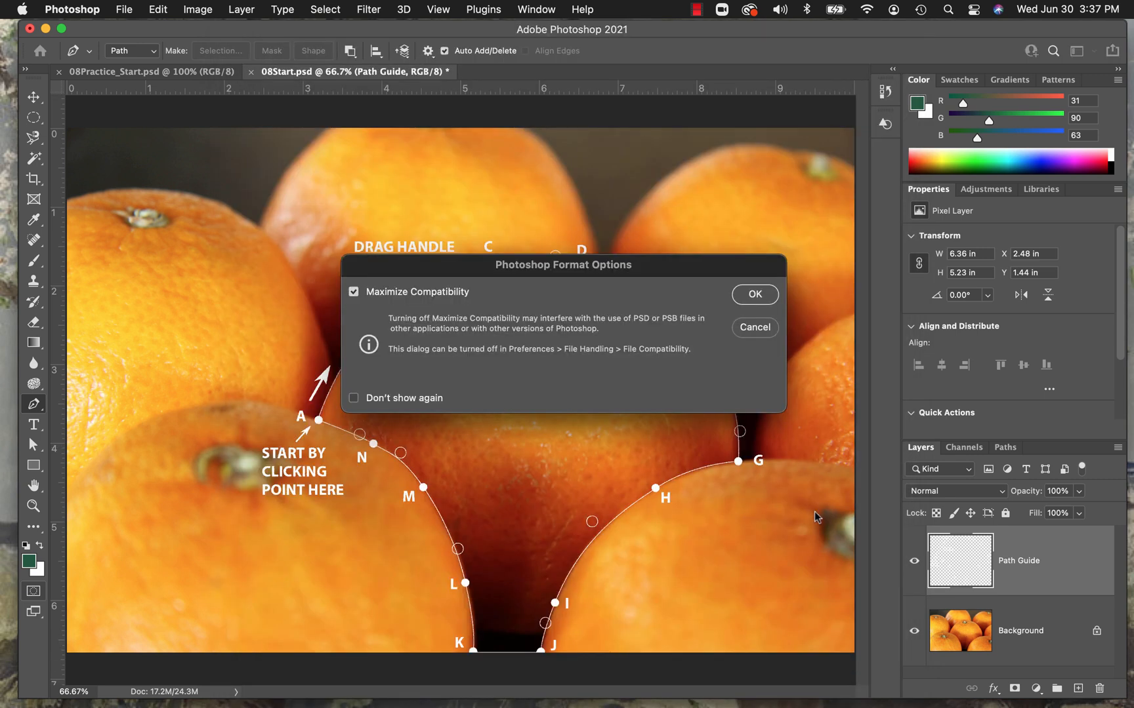
left_click(761, 298)
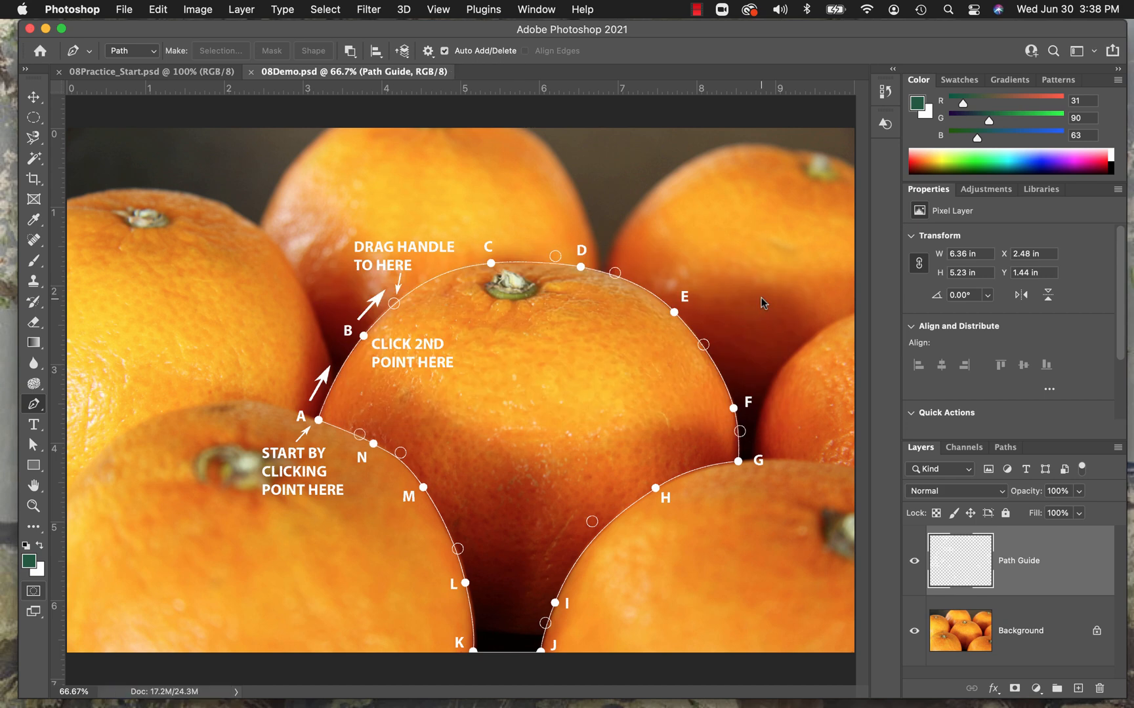
Switch to 08Practice_Start.psd and set the Pen tool mode to Shape, checking its path options.
left_click(139, 72)
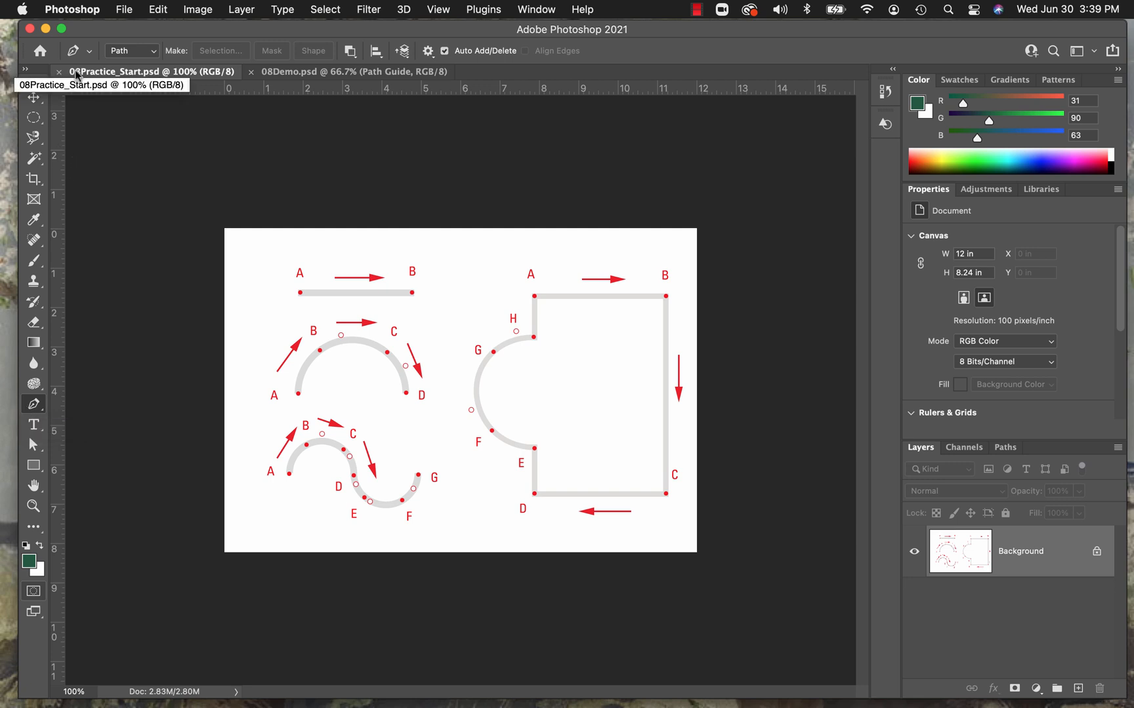
left_click(155, 53)
left_click(150, 38)
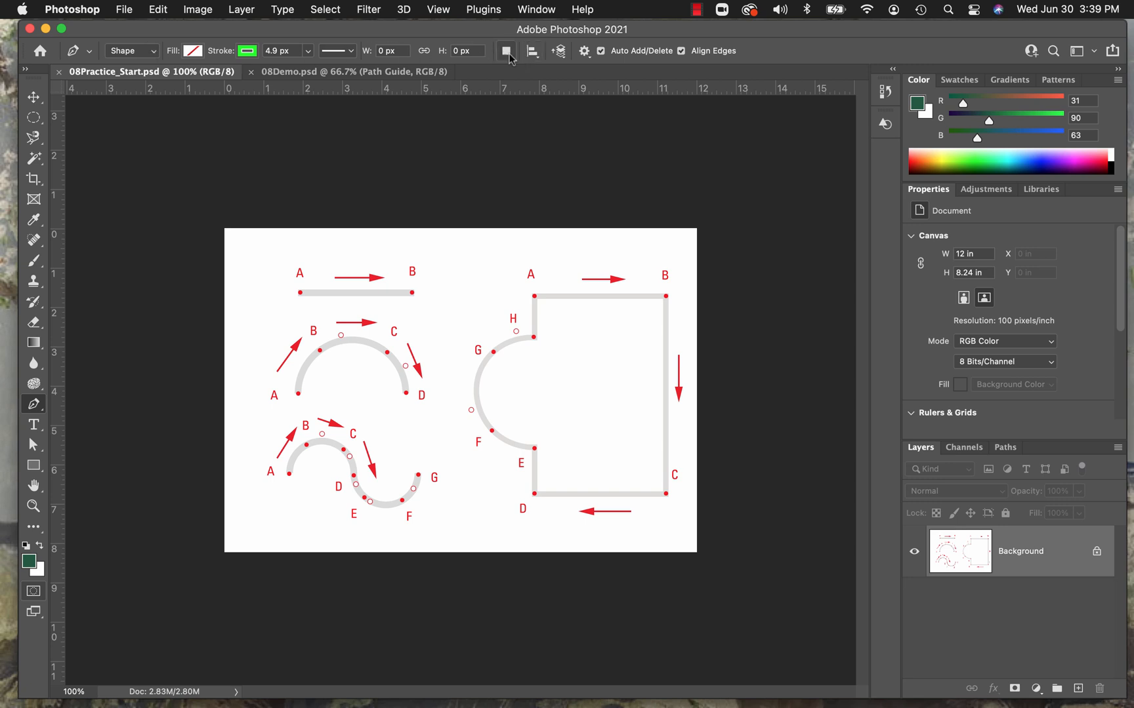
left_click(586, 55)
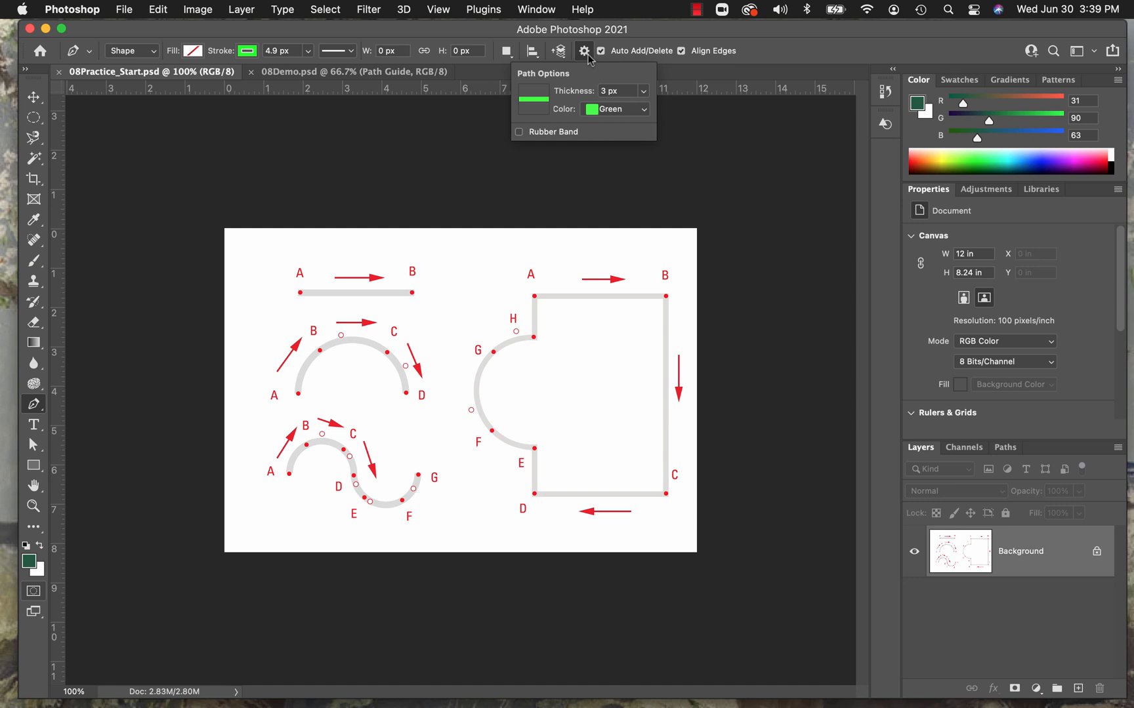
left_click(587, 55)
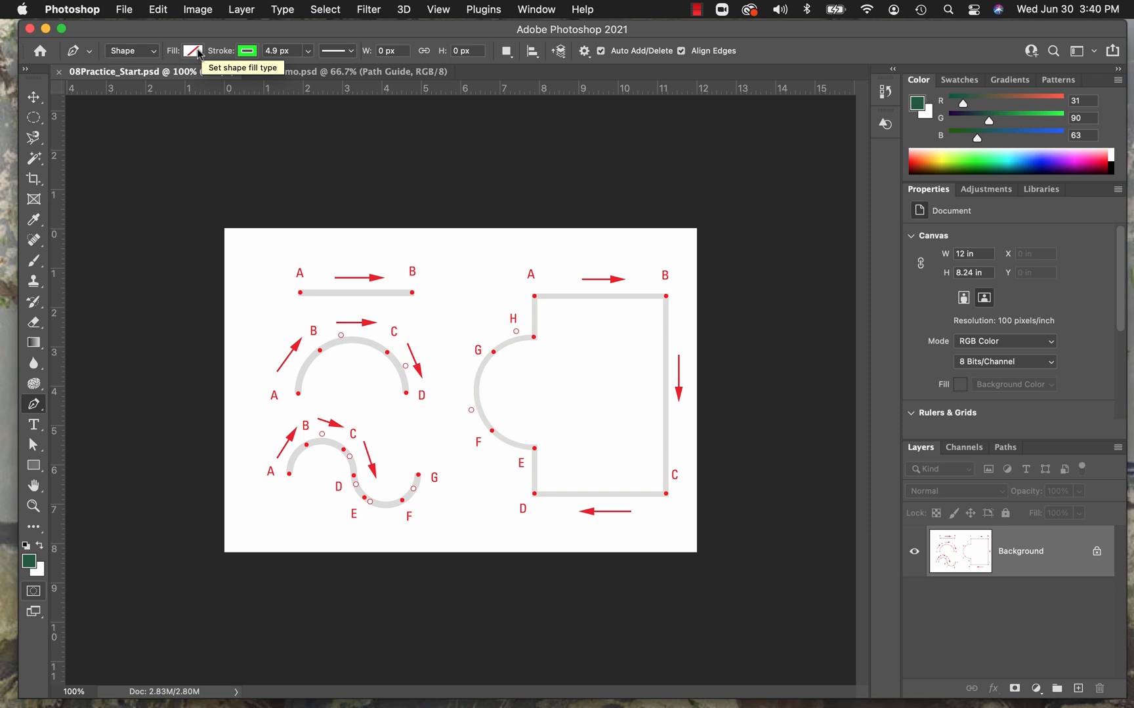
Try to set the Pen tool's shape stroke width to 4 px.
left_click(254, 55)
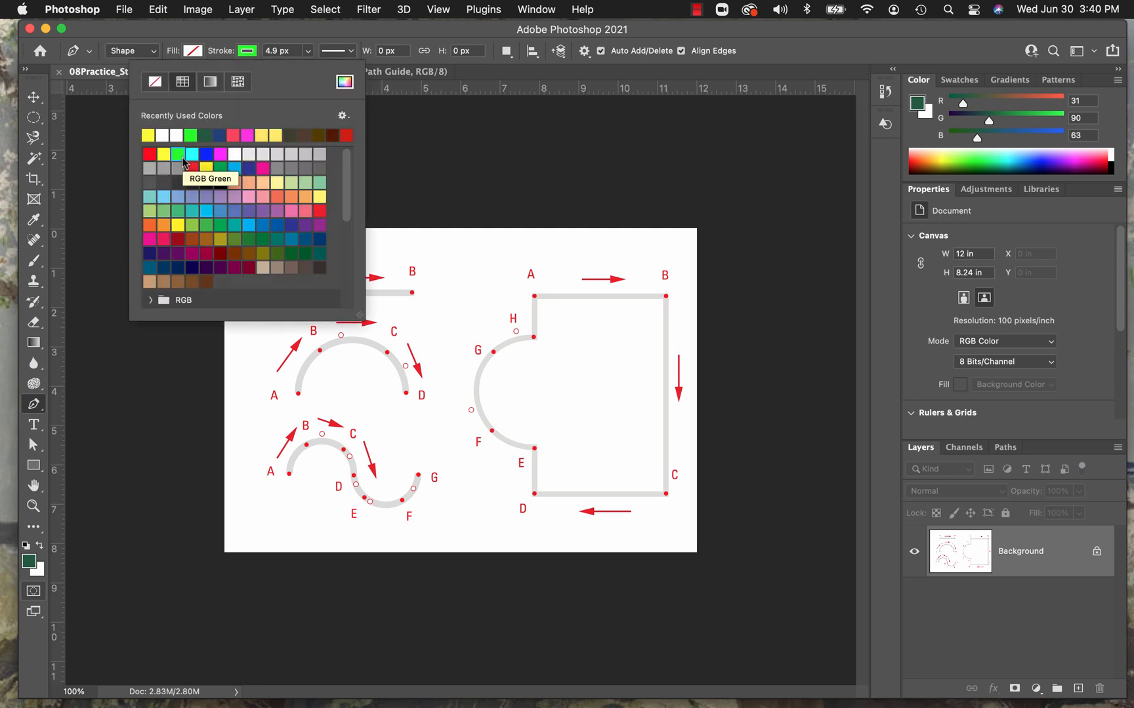
left_click(293, 50)
type("4 px")
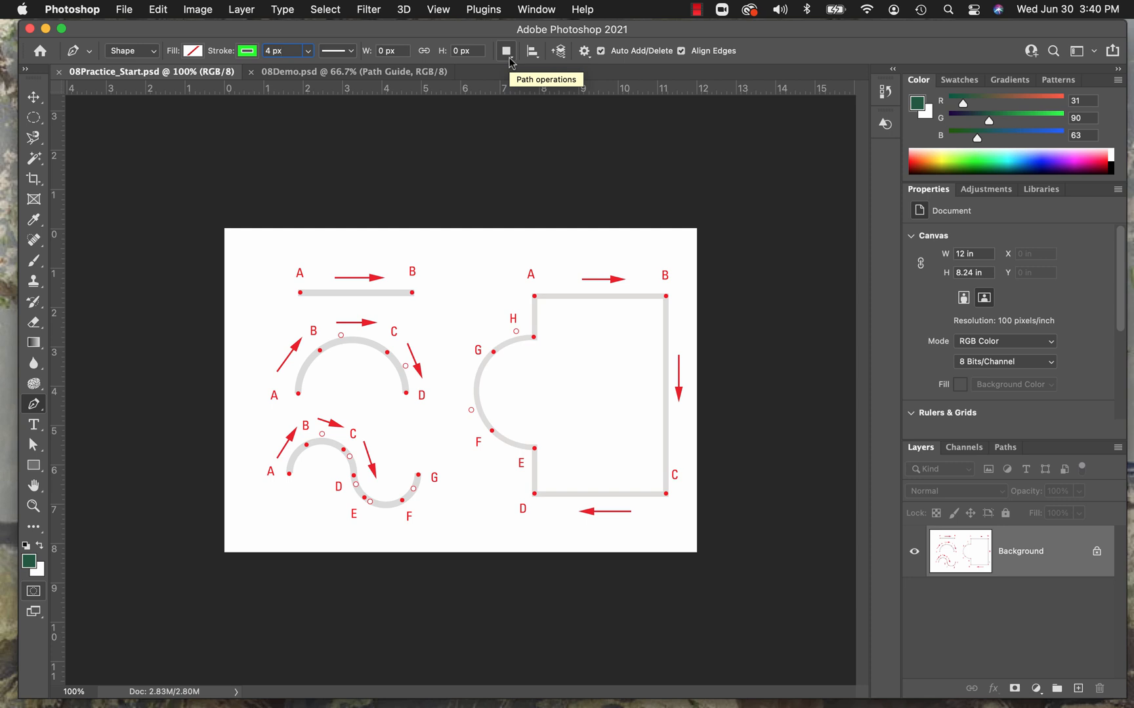
Set the shape stroke's alignment to centered on the path.
left_click(352, 52)
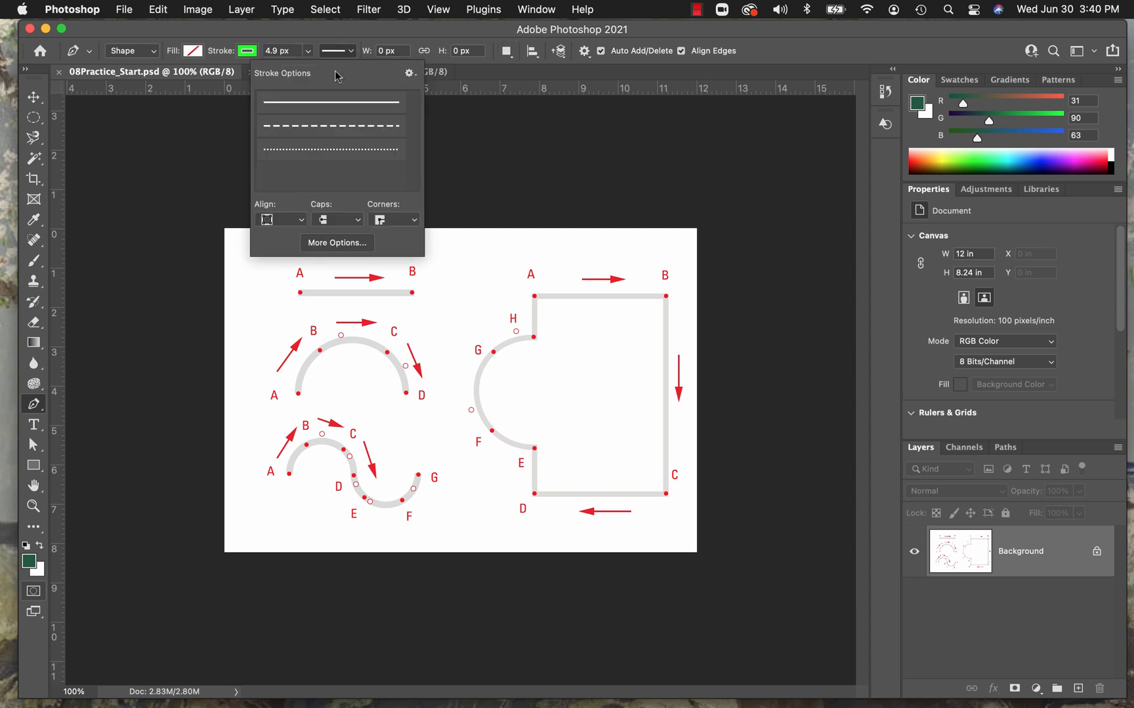
left_click(302, 221)
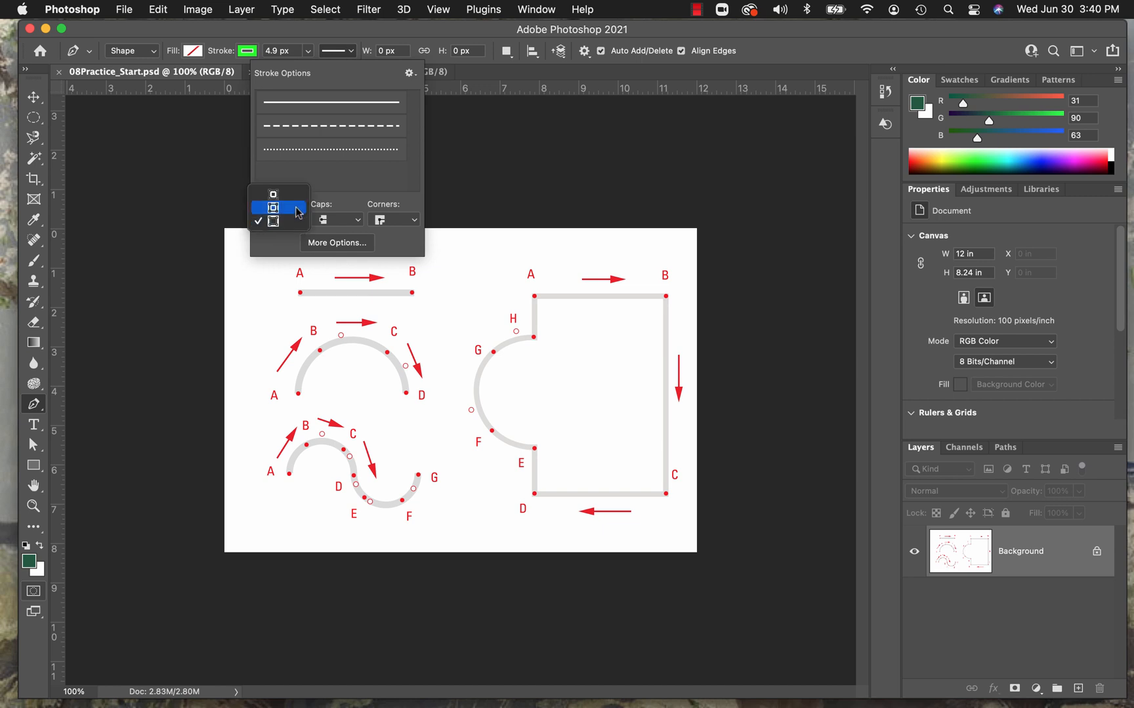
left_click(299, 210)
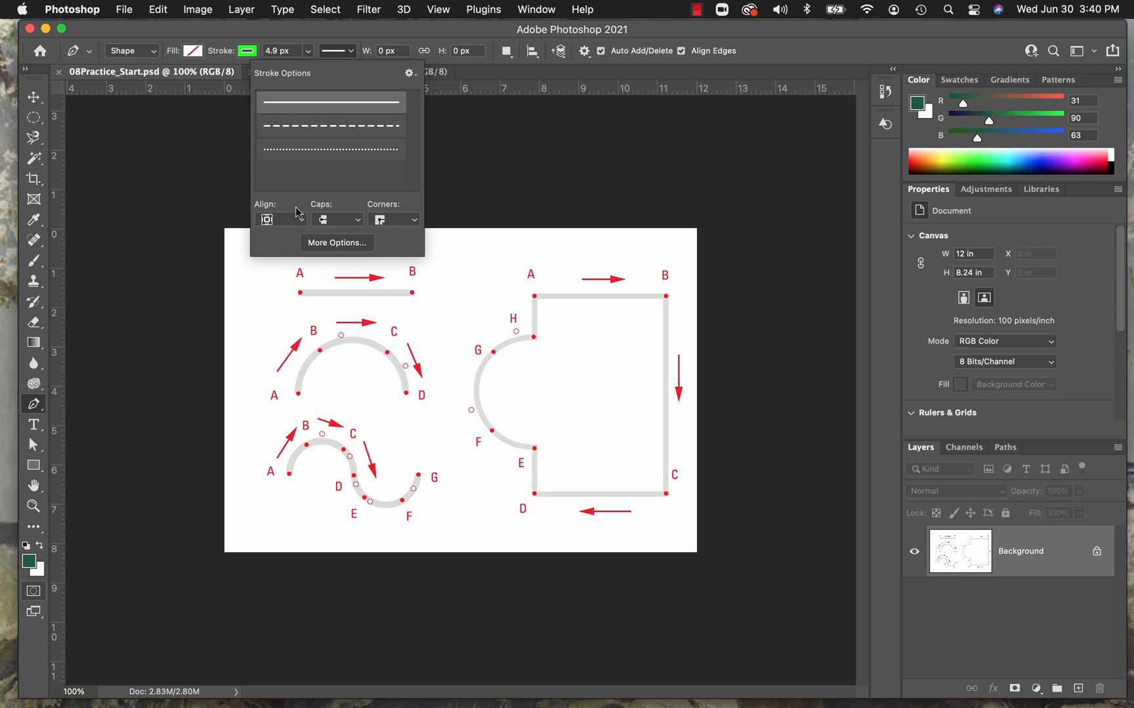
left_click(725, 125)
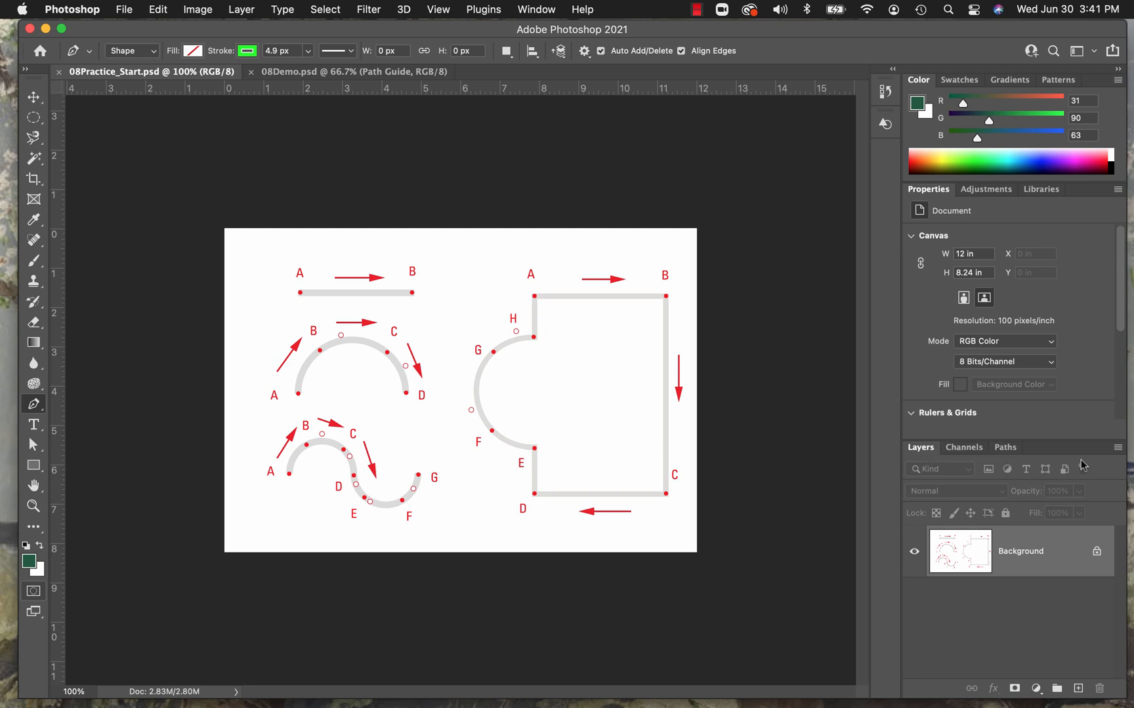
Draw the straight path from A to B in the practice document, about 286 px long, and check its entry among the paths.
left_click(1007, 449)
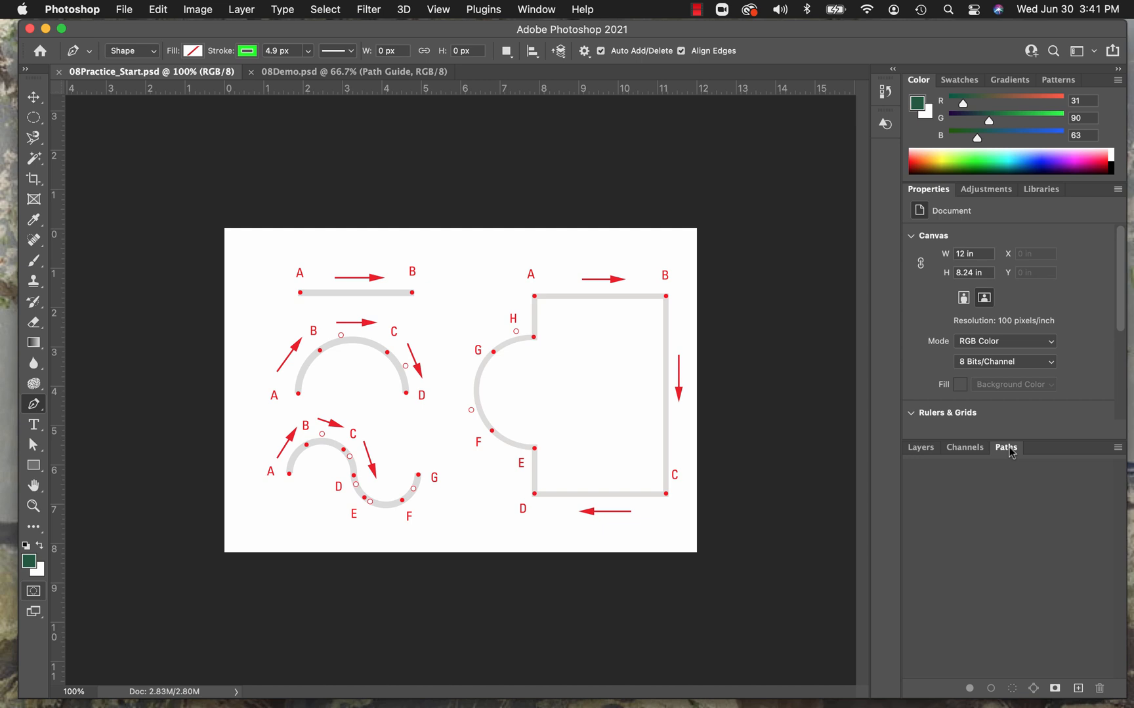
left_click(919, 449)
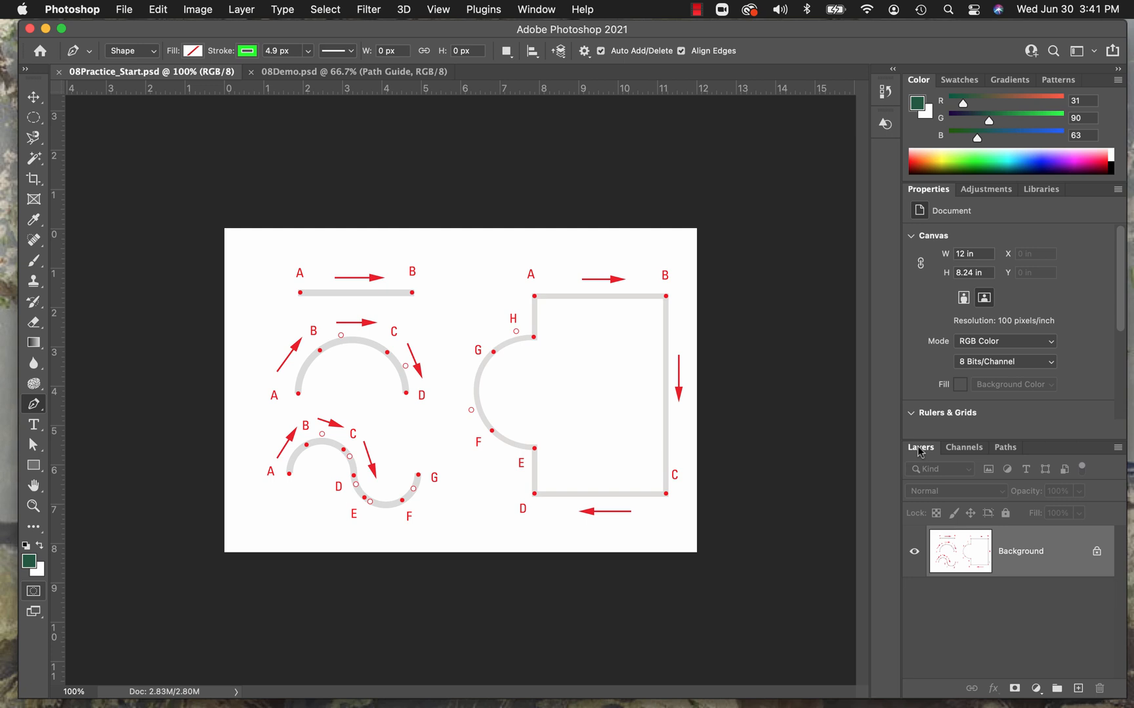
left_click(299, 292)
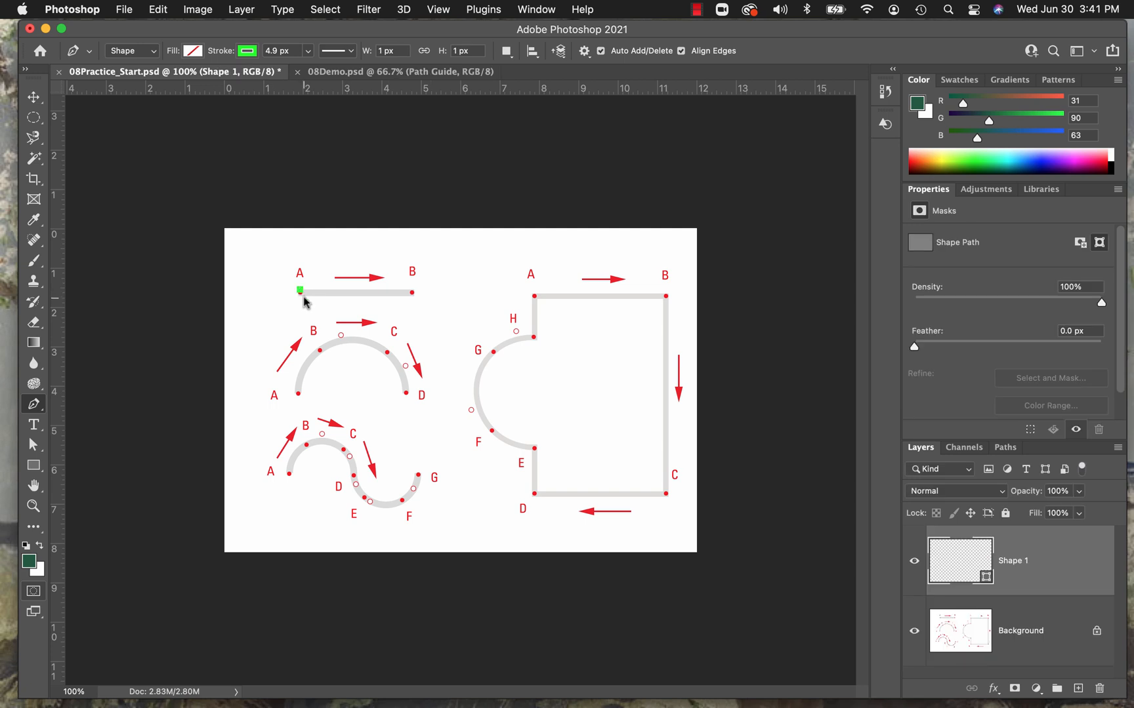
key("super+z")
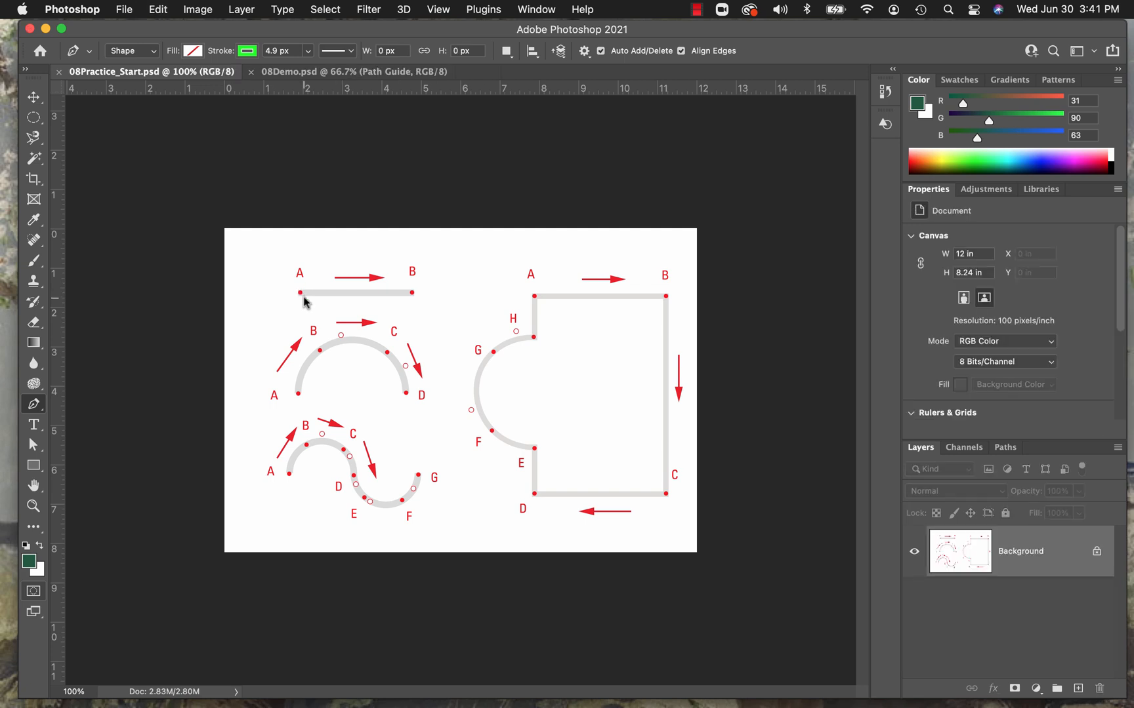
left_click(299, 293)
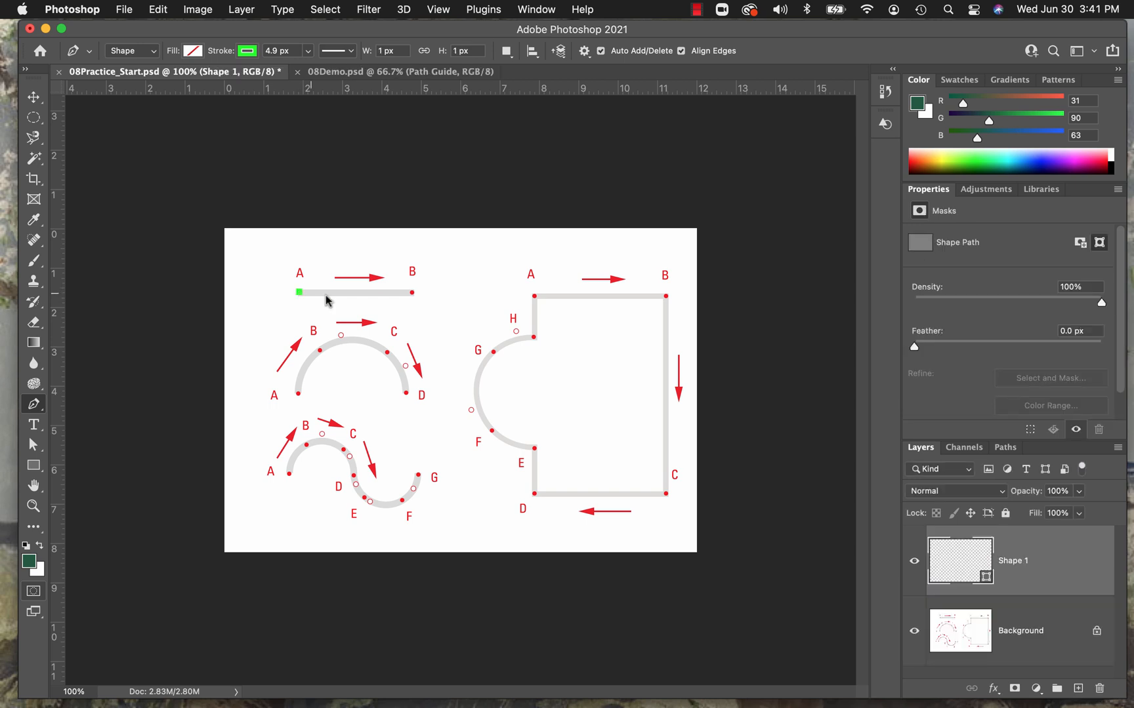
left_click(412, 293)
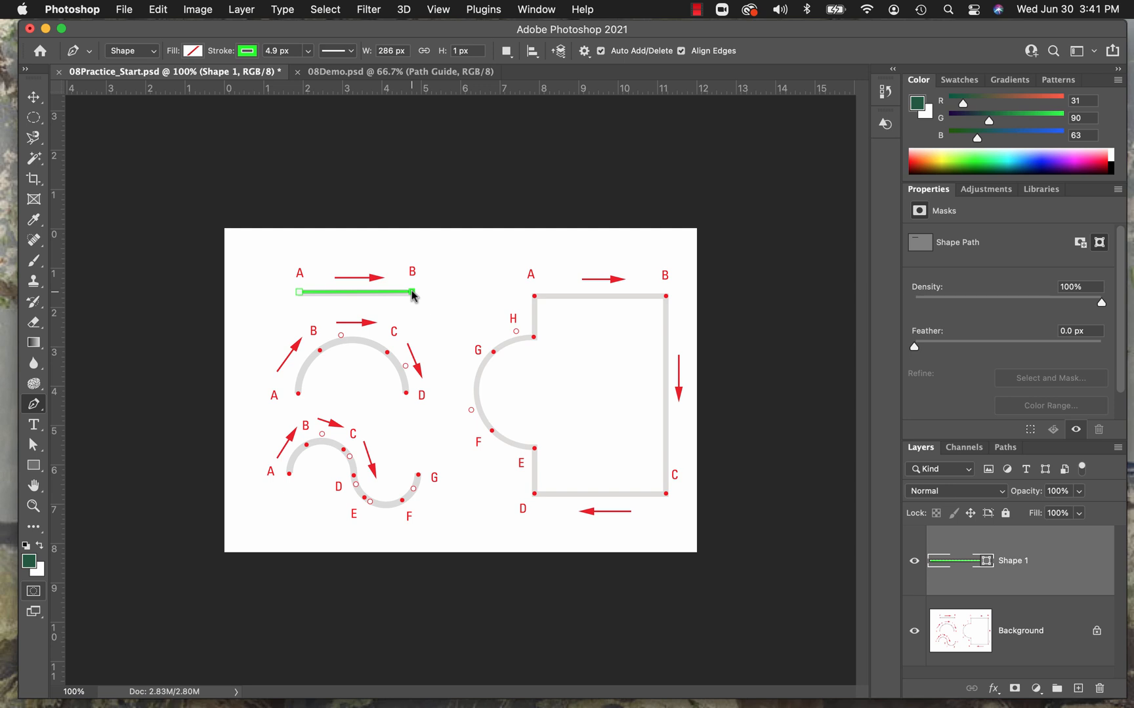
key("Return")
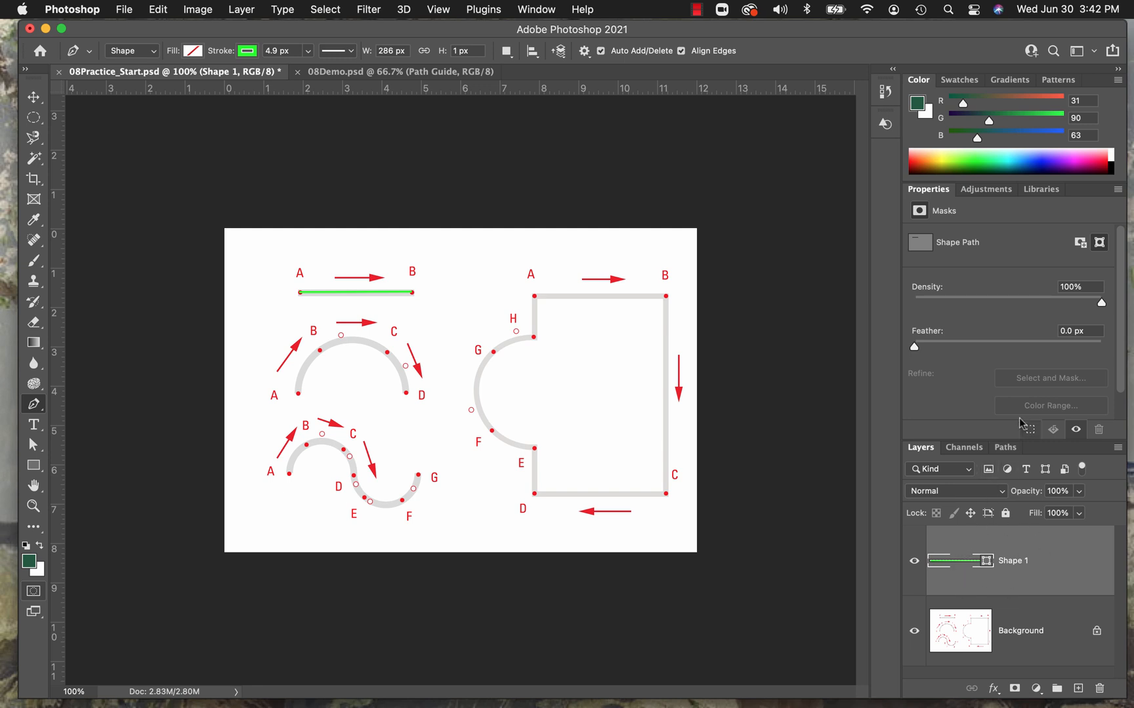
left_click(1005, 449)
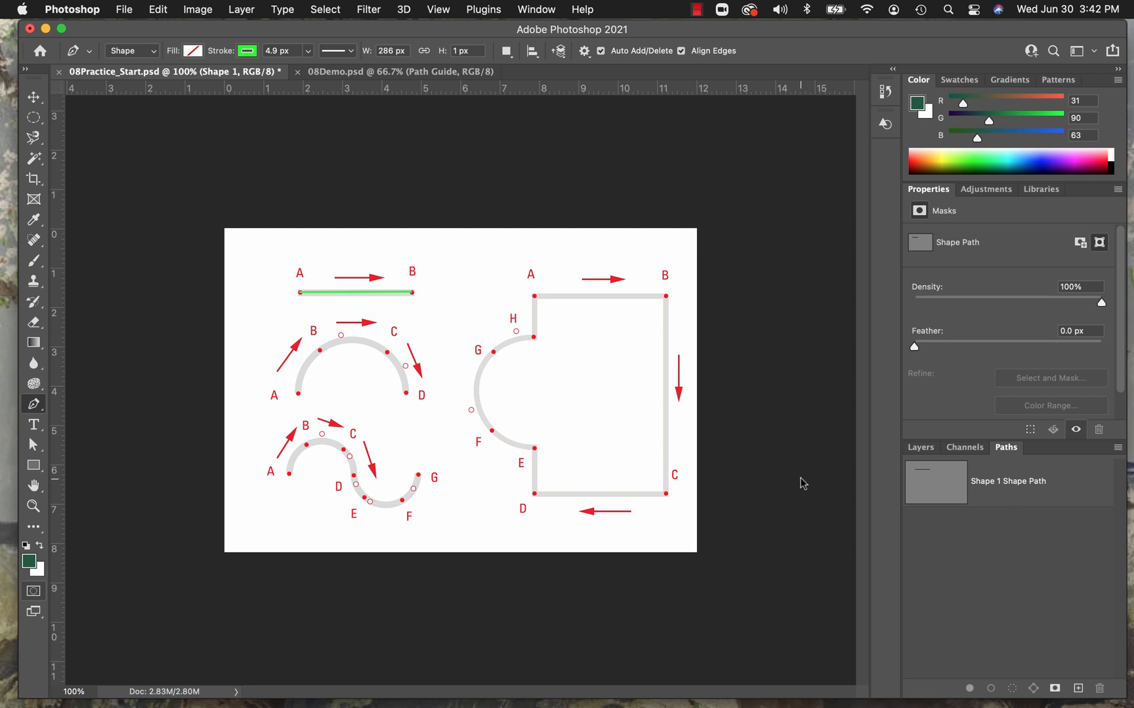
left_click(909, 451)
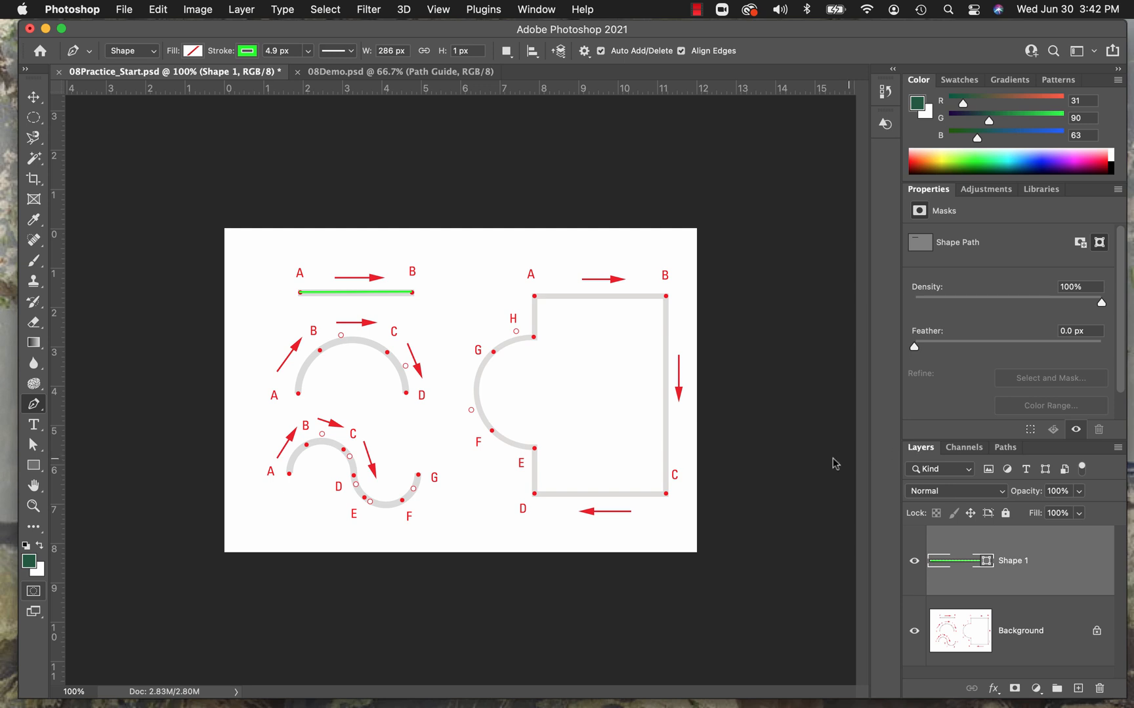
Draw the open arch path from A through smooth points B and C to D, about 274 px wide and 139 px high.
left_click(298, 394)
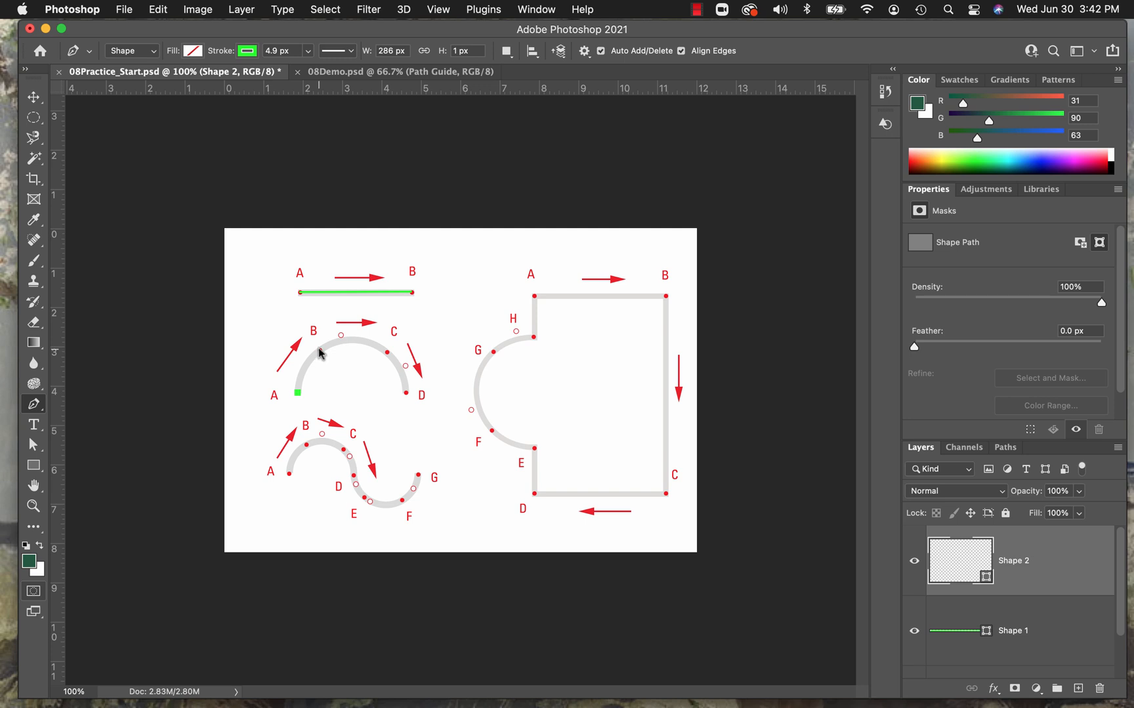
left_click_drag(319, 351, 341, 335)
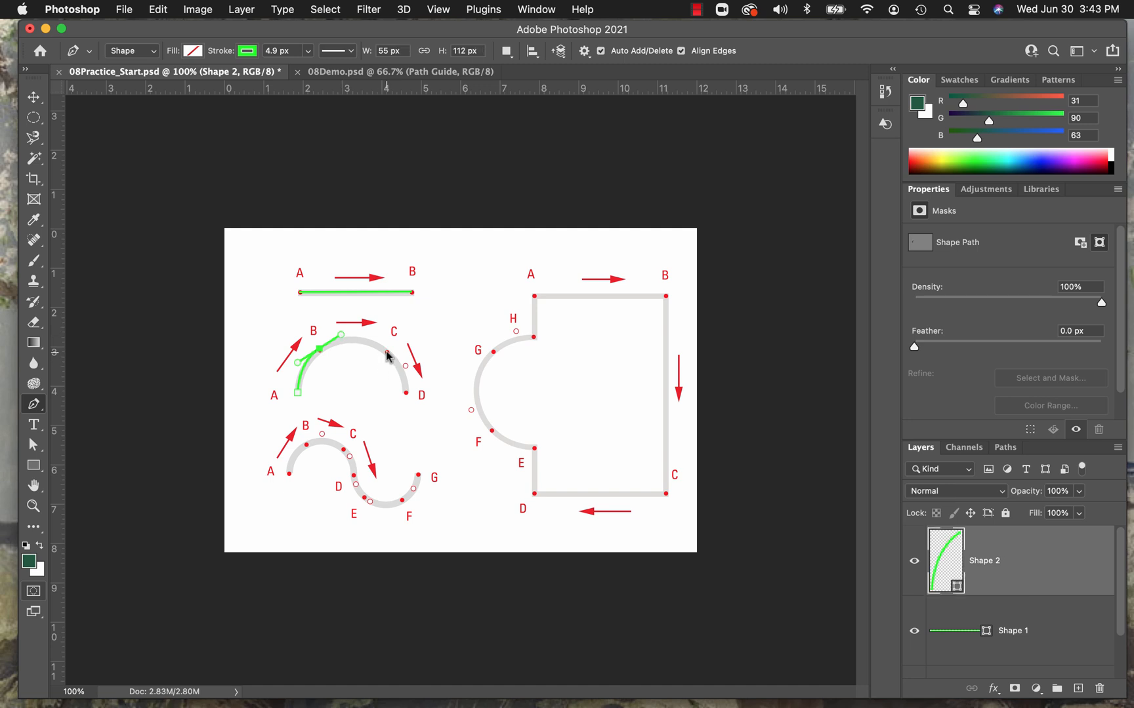
left_click_drag(386, 351, 406, 369)
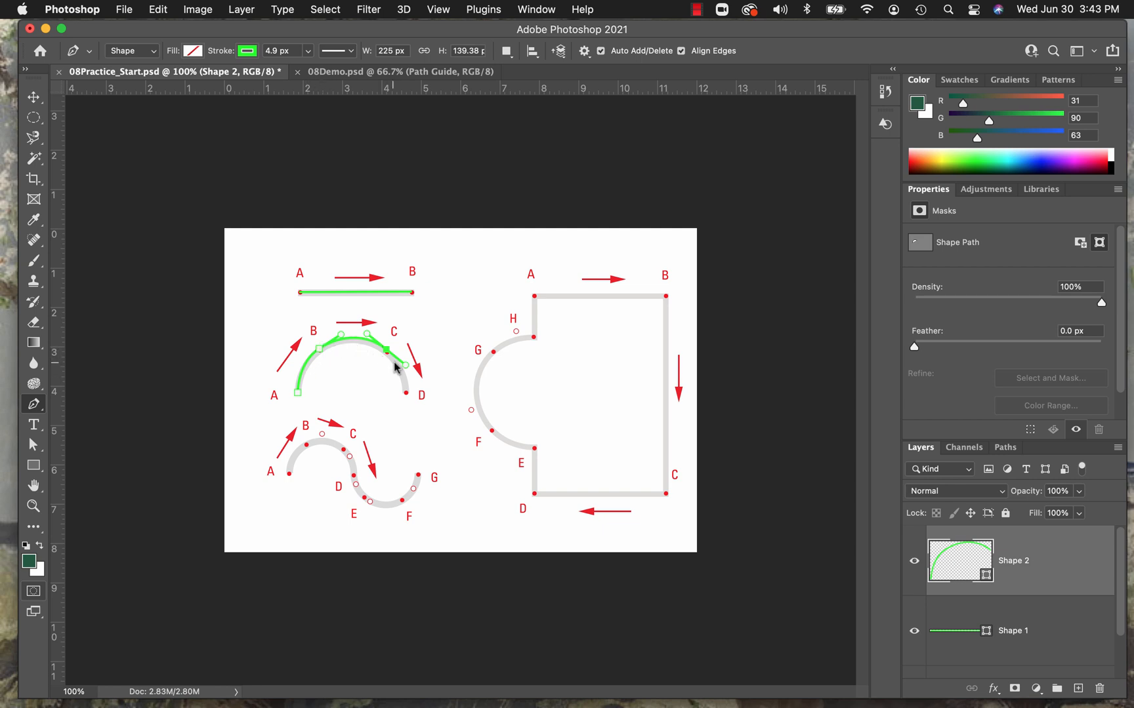
left_click(406, 395)
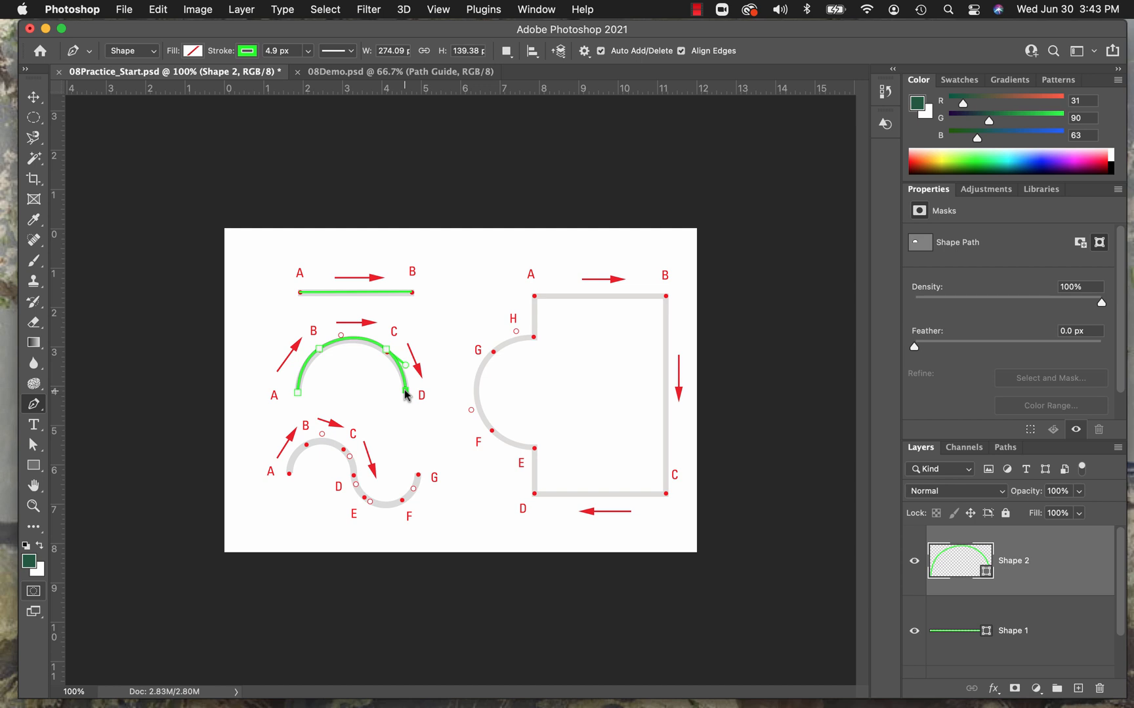
key("Escape")
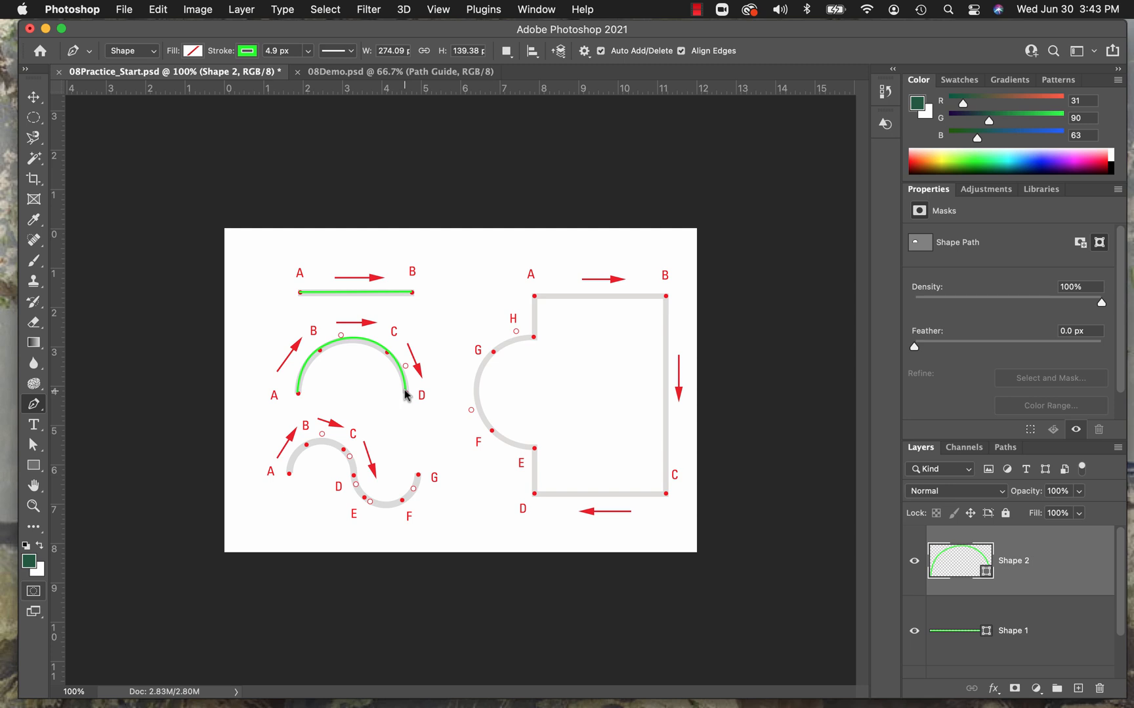
Select the entire arch path with the Path Selection tool.
left_click(42, 453)
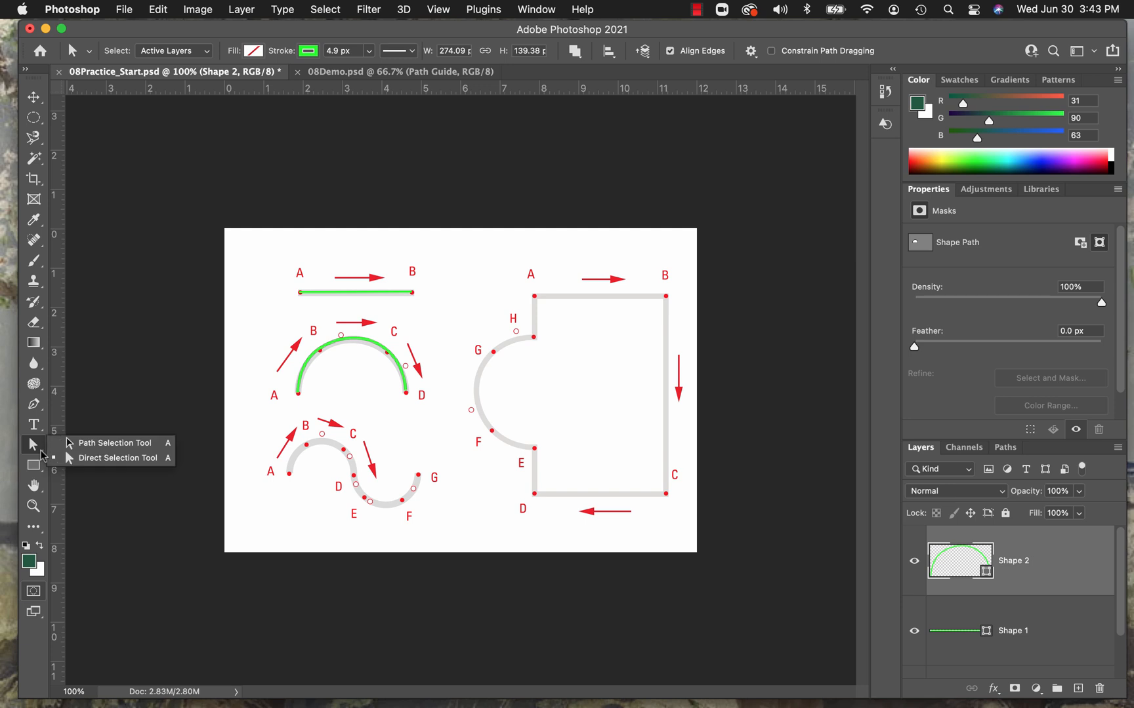
left_click(101, 450)
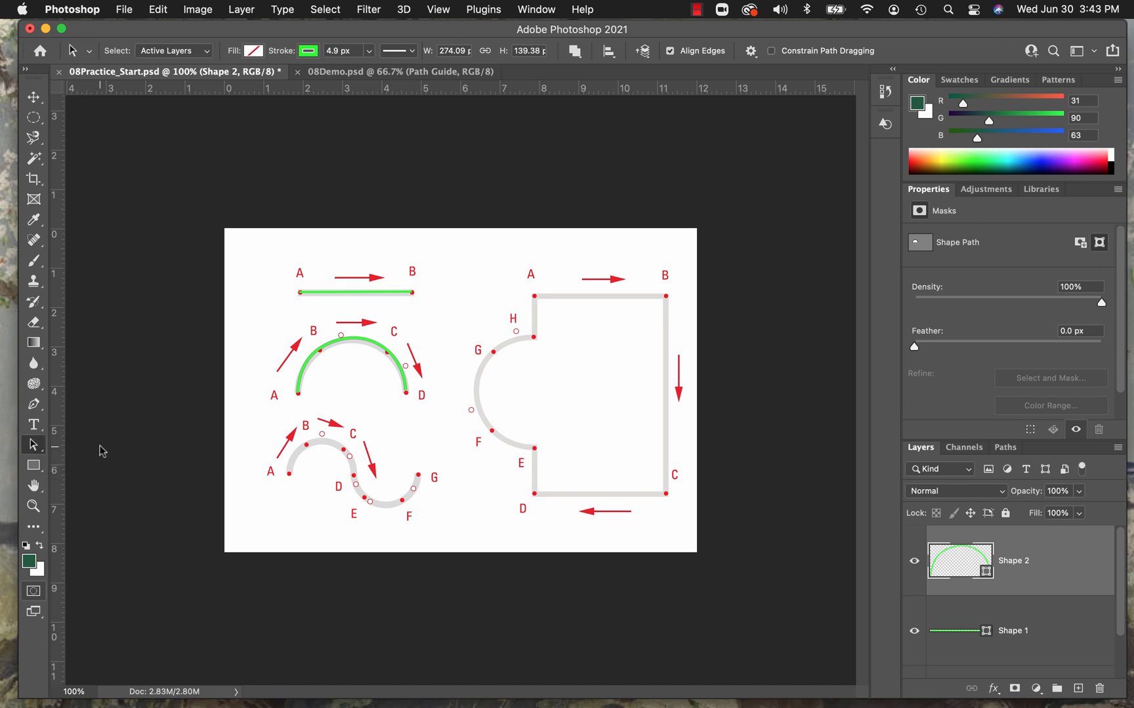
left_click(354, 340)
left_click_drag(354, 340, 355, 339)
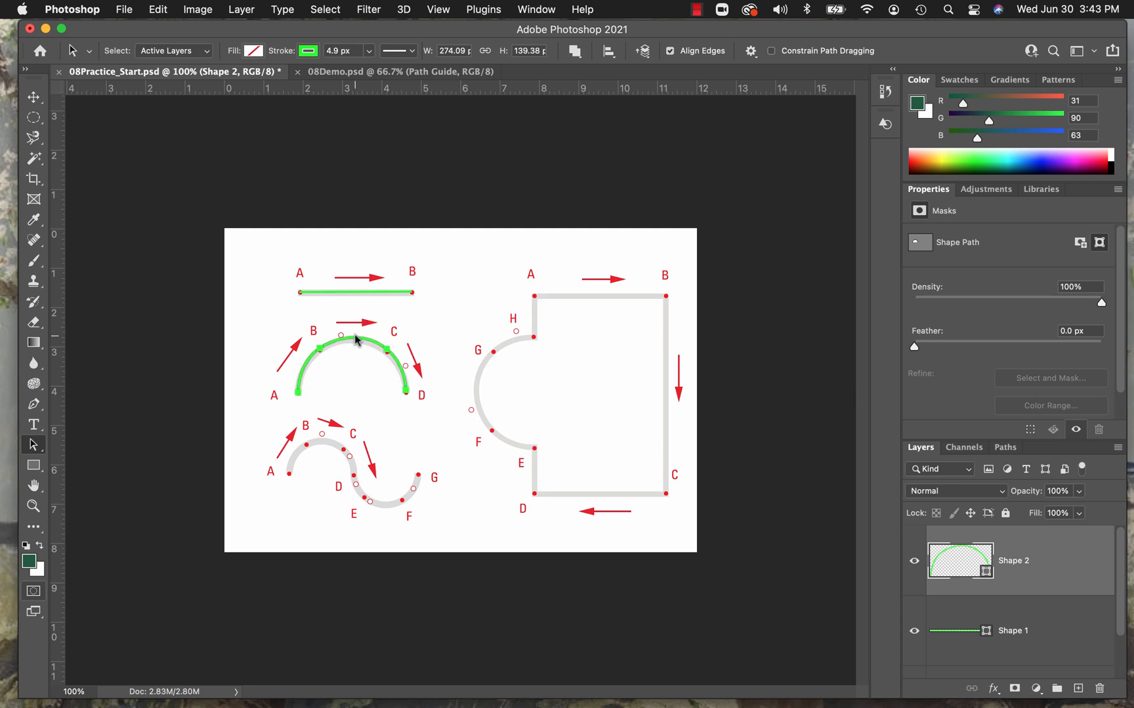
Refine the arch with the Direct Selection tool by adjusting B's handle and anchor C with its handles to fit the guide.
left_click(42, 450)
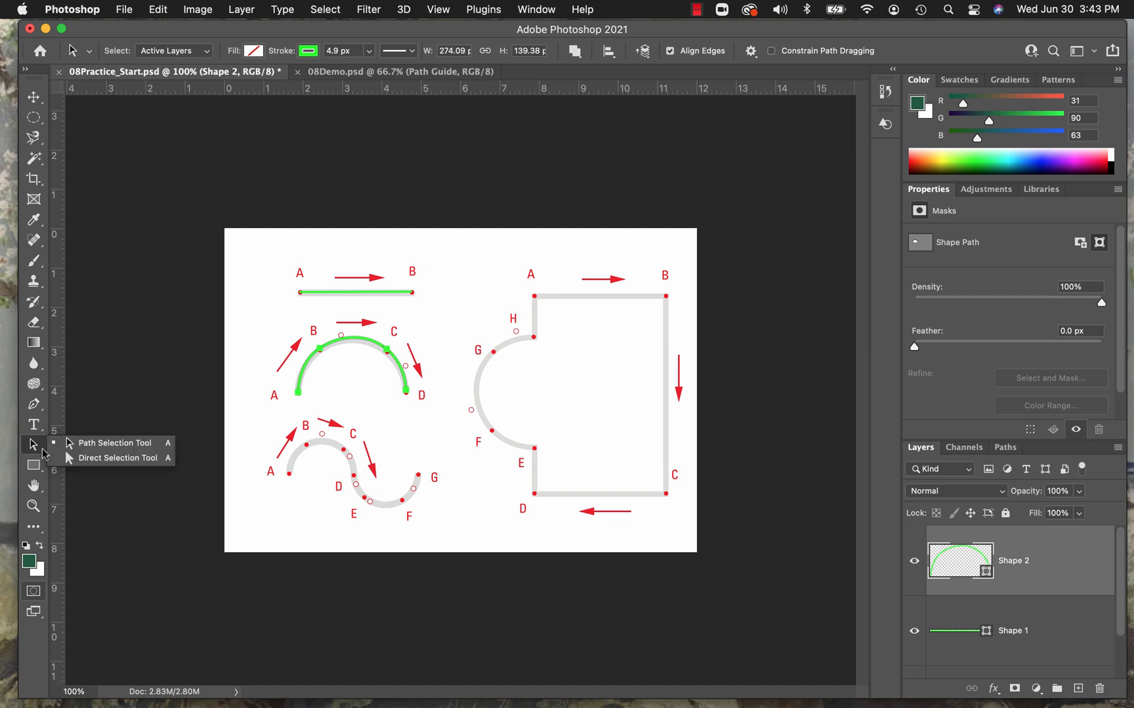
left_click(95, 461)
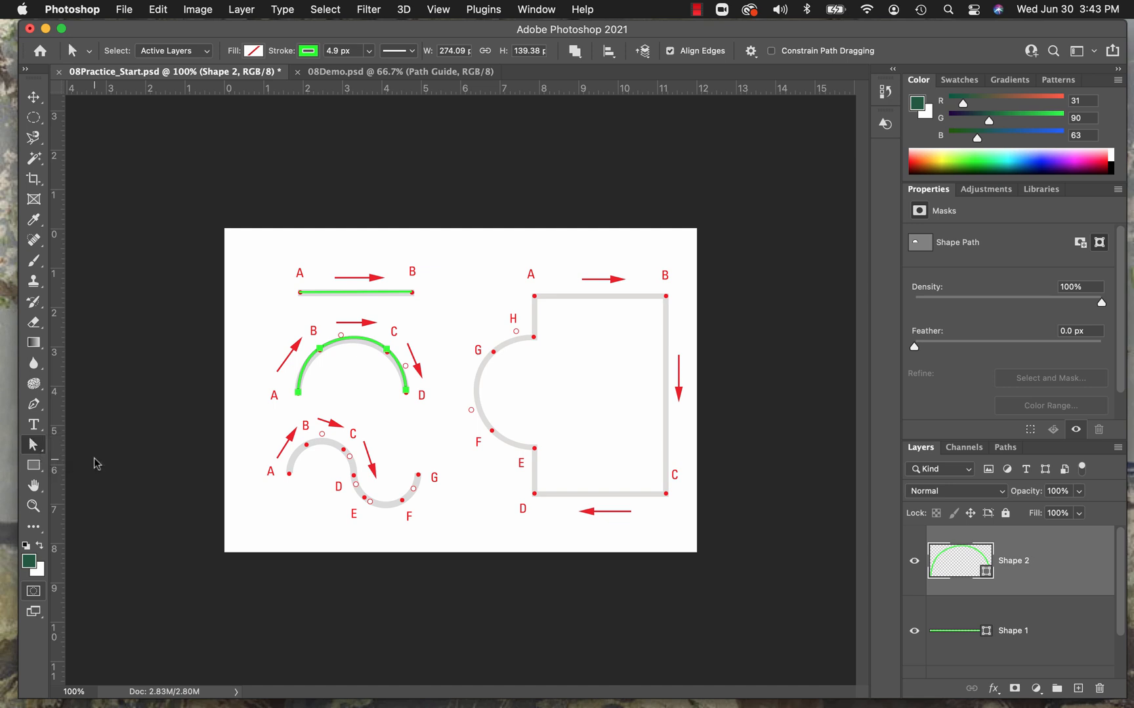
left_click(320, 351)
left_click_drag(342, 334, 341, 331)
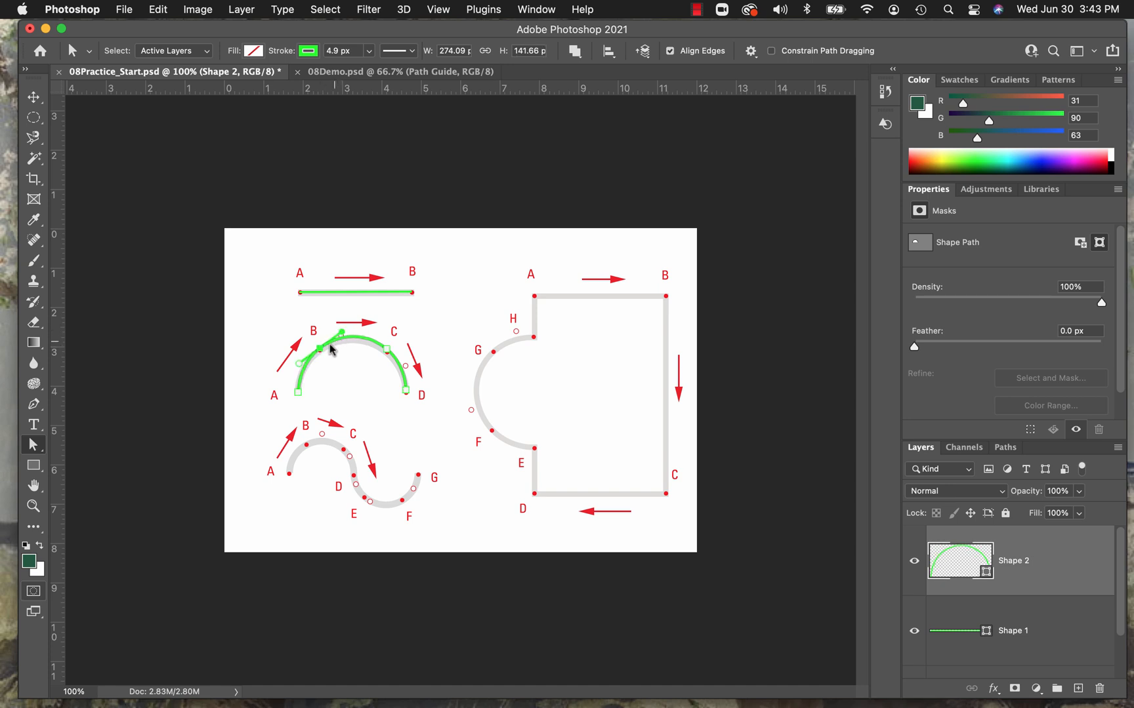
left_click(387, 353)
left_click_drag(369, 331, 365, 337)
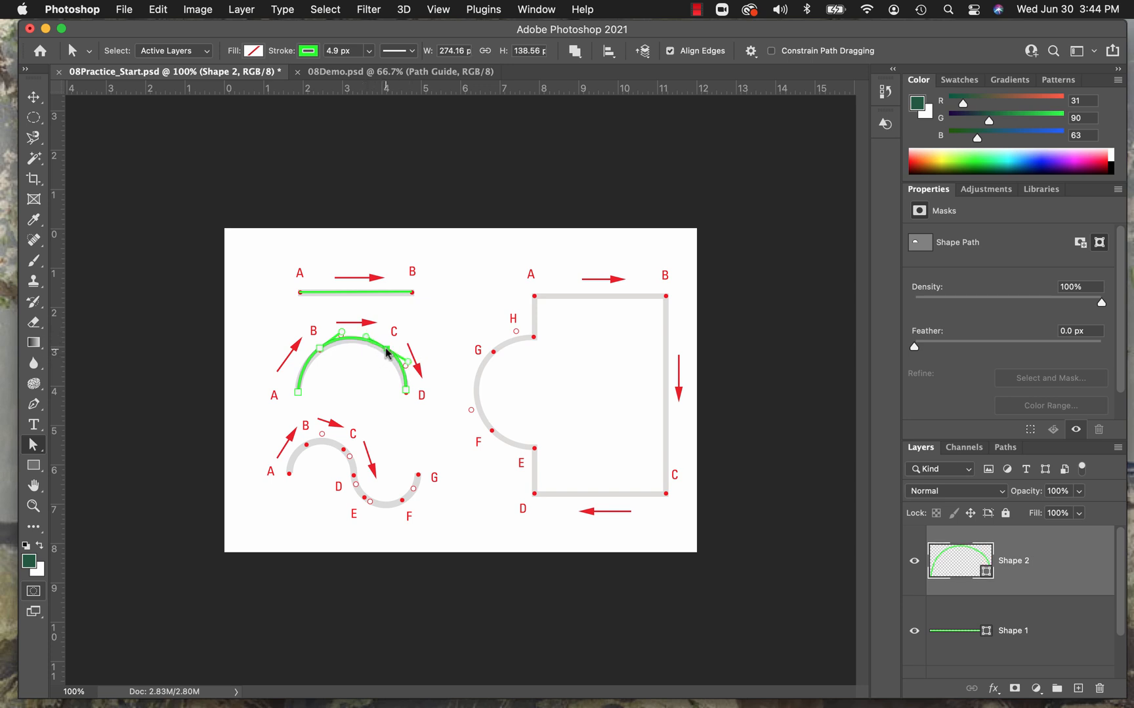
left_click_drag(387, 355, 388, 350)
left_click_drag(408, 363, 406, 365)
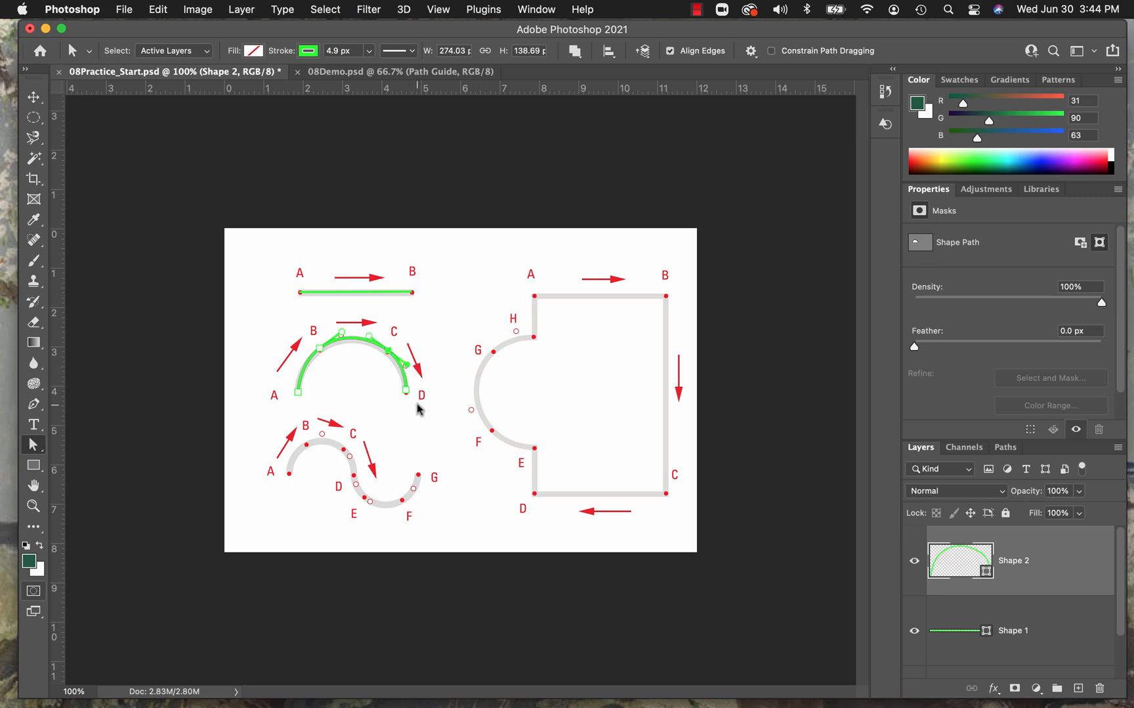
Draw the open S-curve path from A through B, C, D, E and F to G, about 329 px wide and 168 px high.
left_click(35, 406)
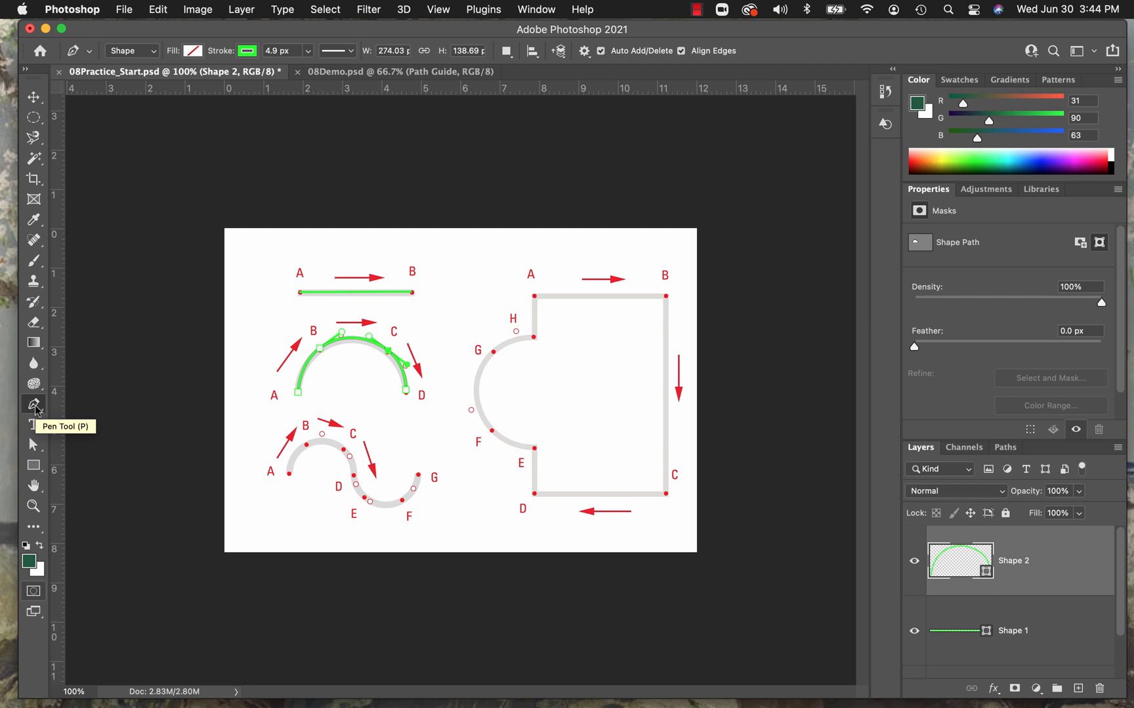
left_click(33, 506)
left_click(402, 529)
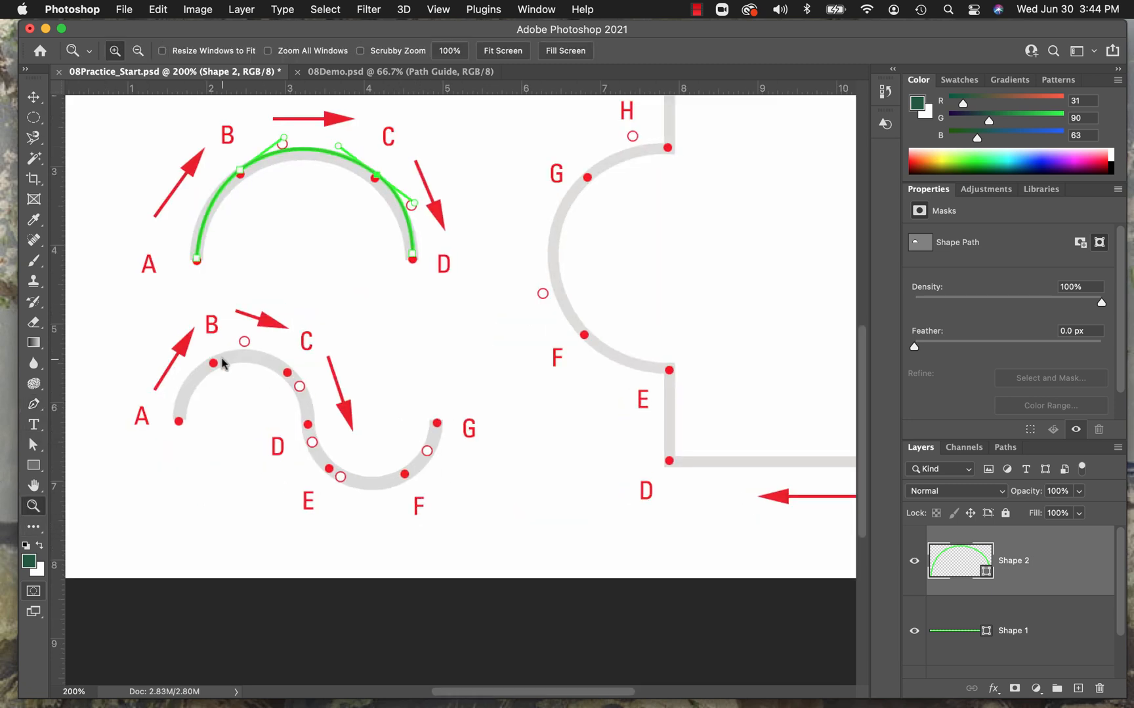
left_click(34, 405)
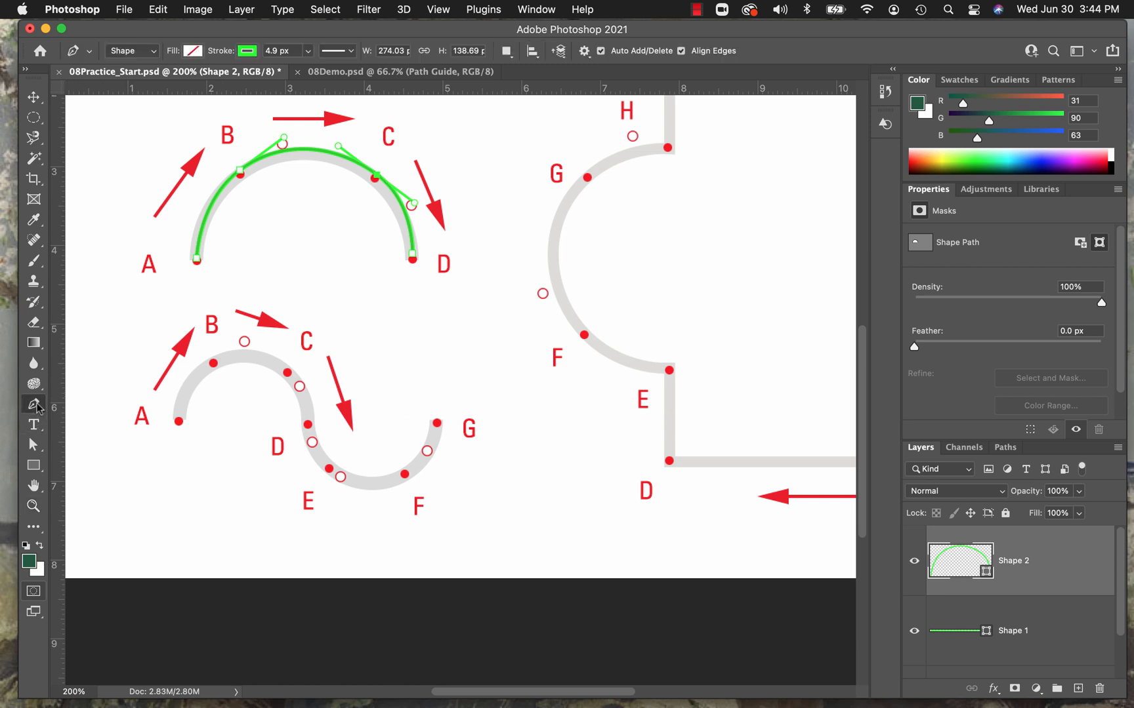
left_click(179, 421)
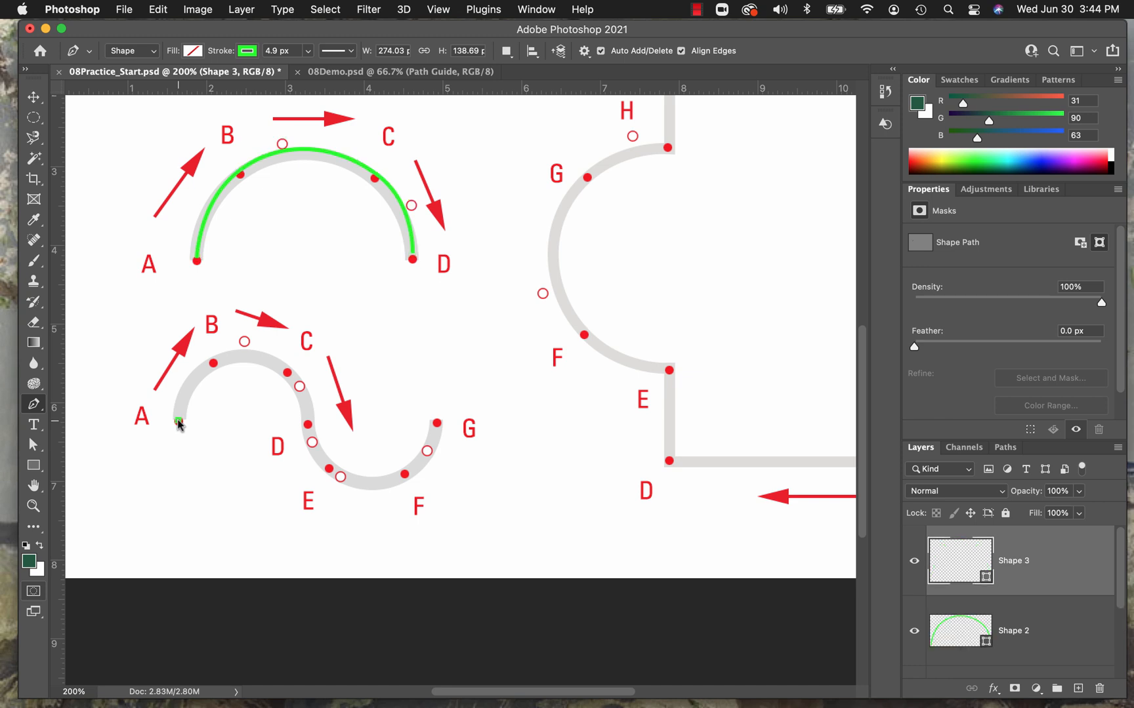
left_click(213, 363)
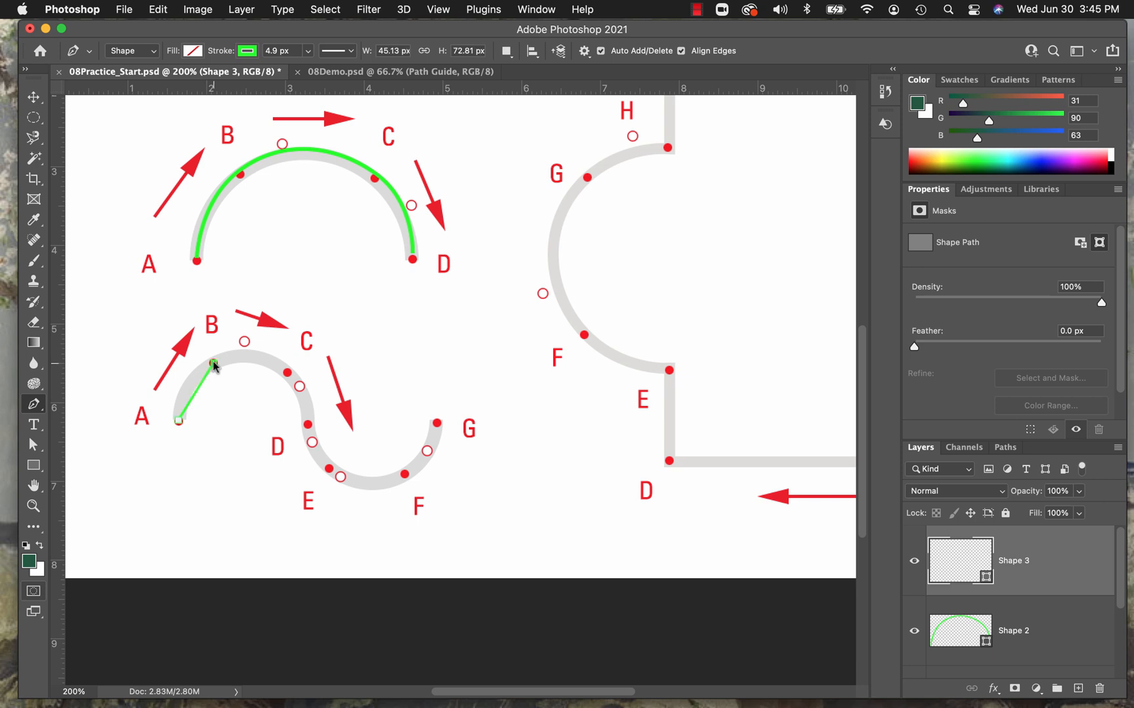
left_click_drag(213, 364, 245, 341)
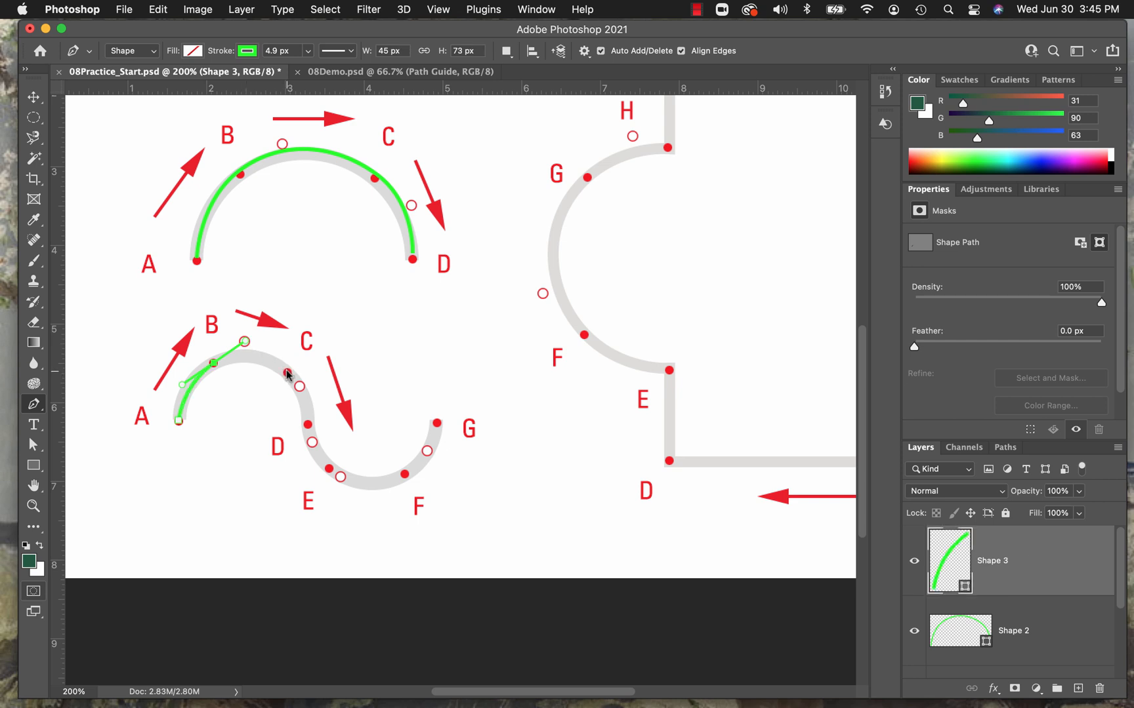
left_click_drag(287, 373, 429, 454)
left_click(437, 425)
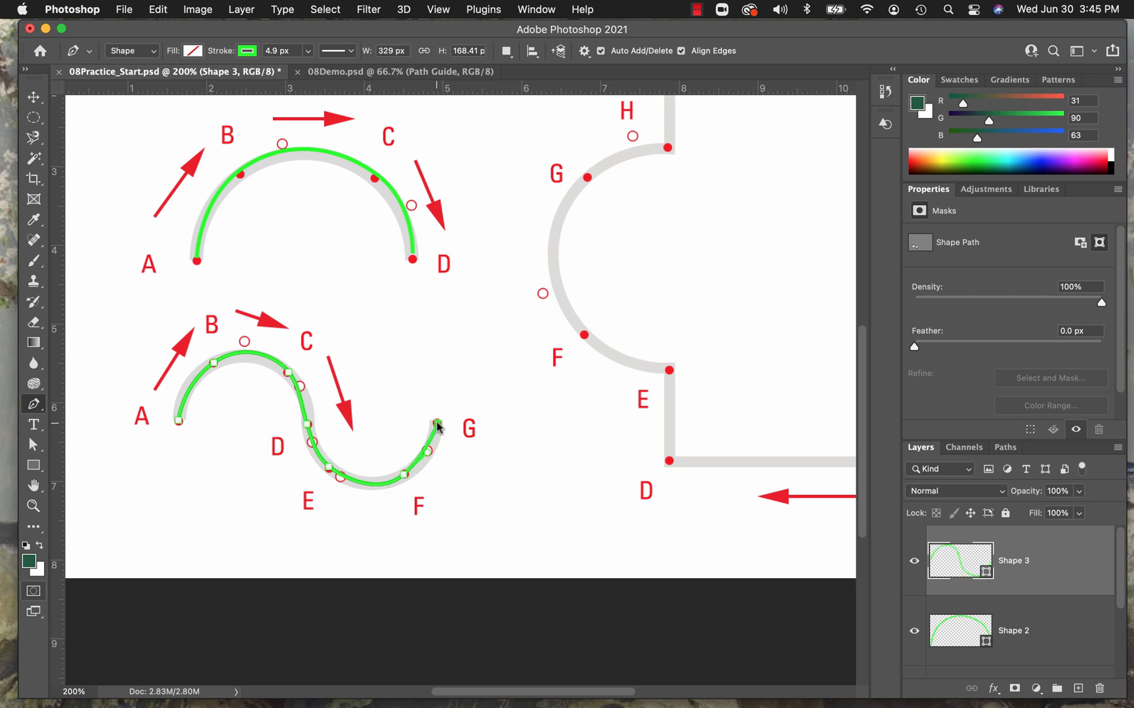
key("Escape")
Adjust the direction handle at point F of the S-curve so the lower bend fits the guide.
left_click(33, 444)
left_click(405, 475)
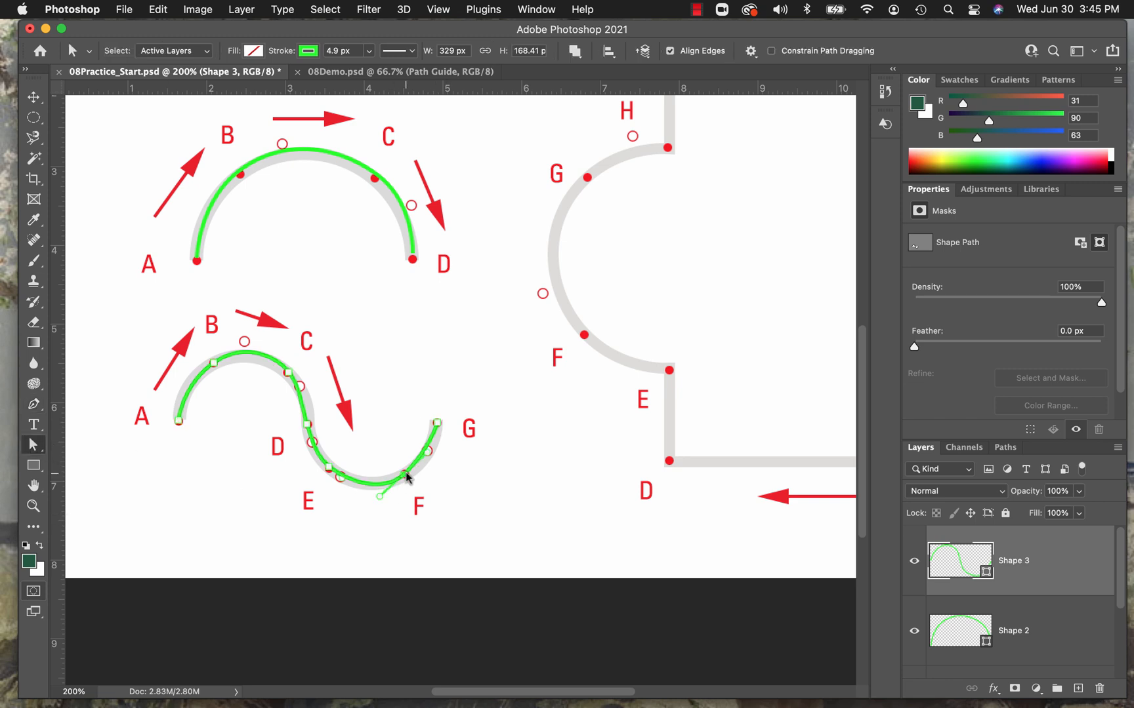
left_click_drag(430, 457, 431, 465)
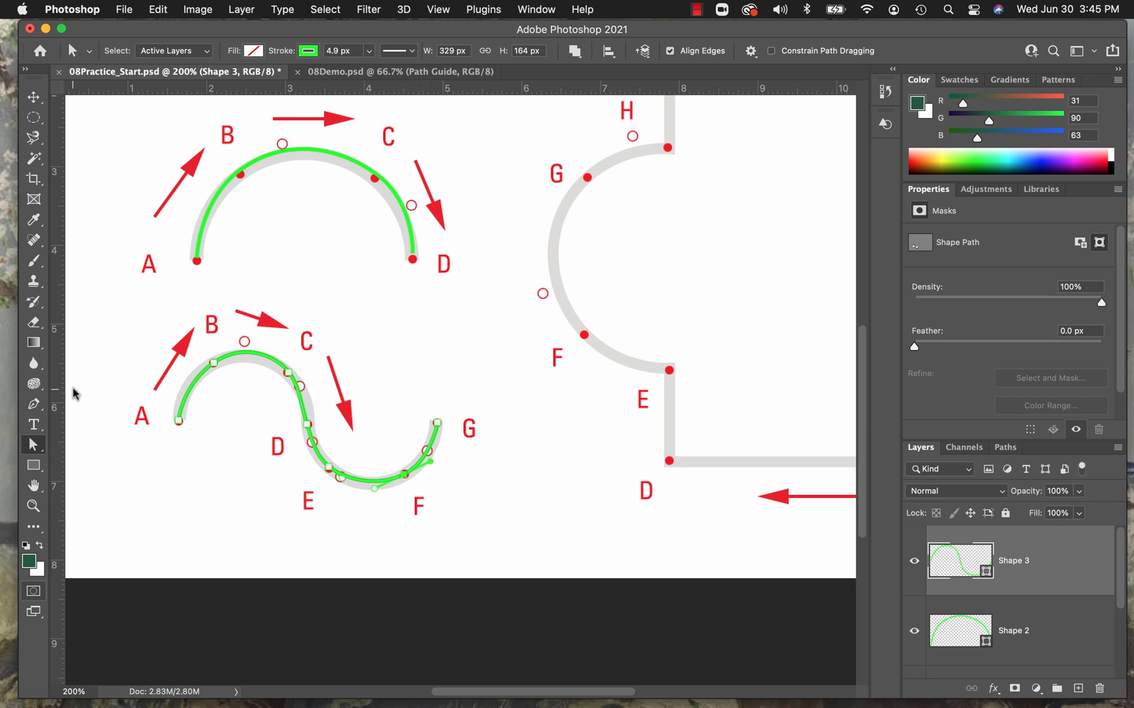
Draw the large outline's straight edges with the Pen tool from A through B, C and D to E, about 336 px wide and 500 px high.
left_click(36, 406)
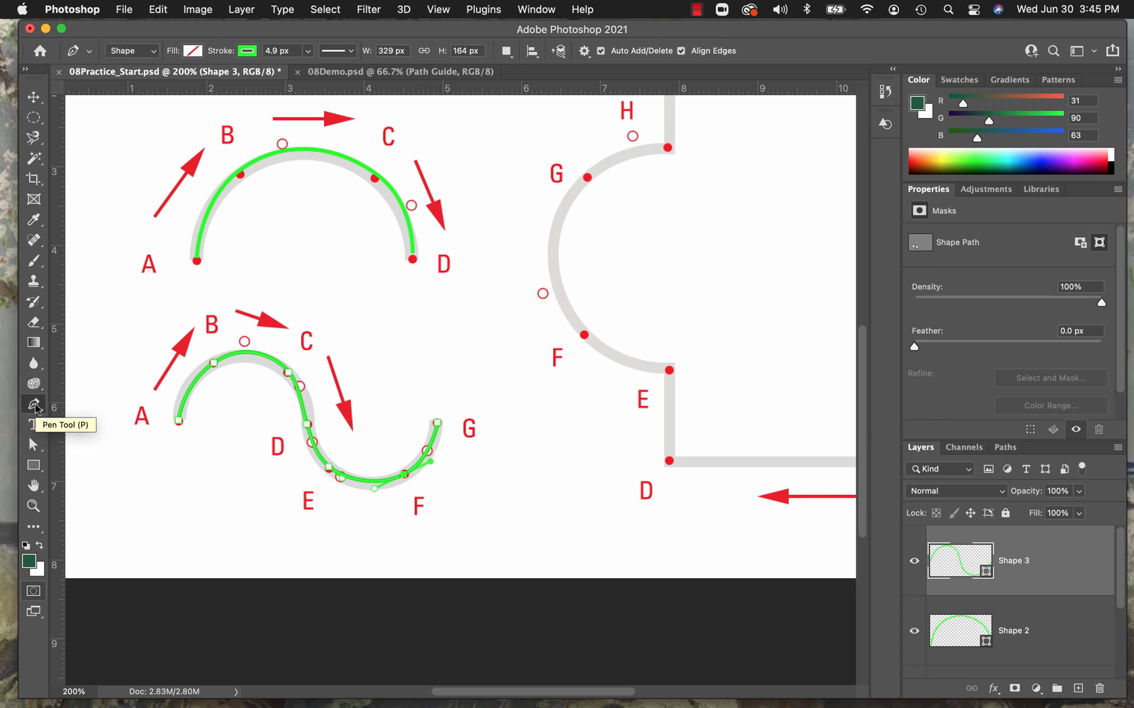
scroll(1062, 583, "down", 2)
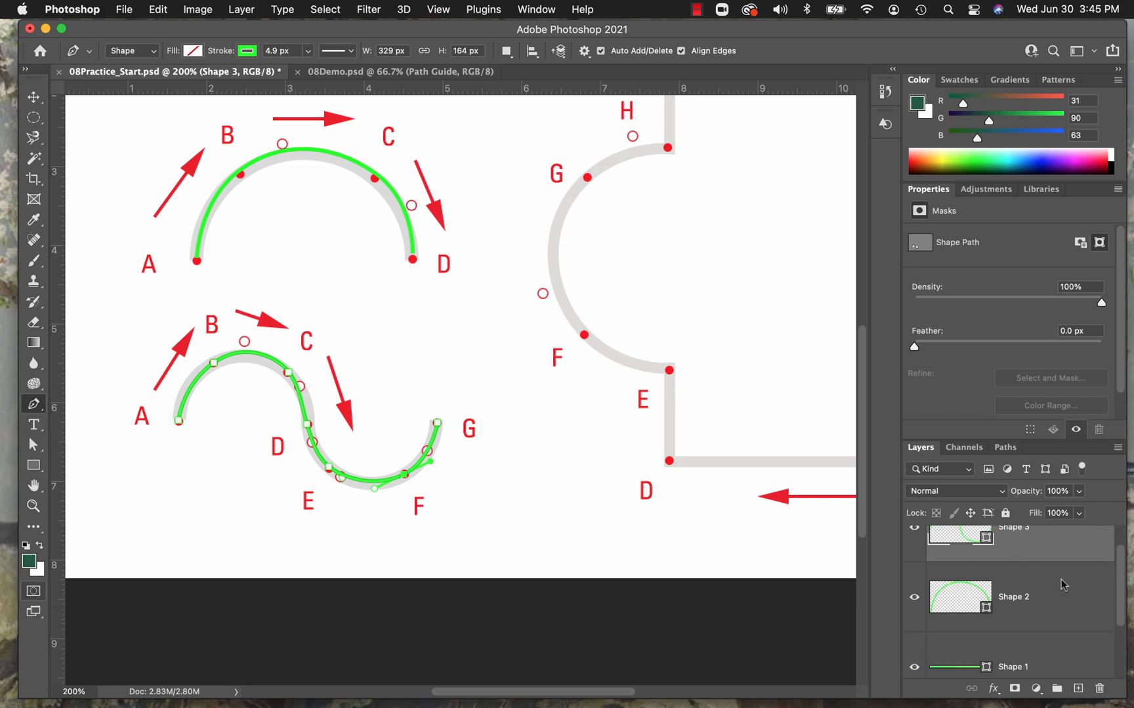
scroll(1063, 584, "down", 3)
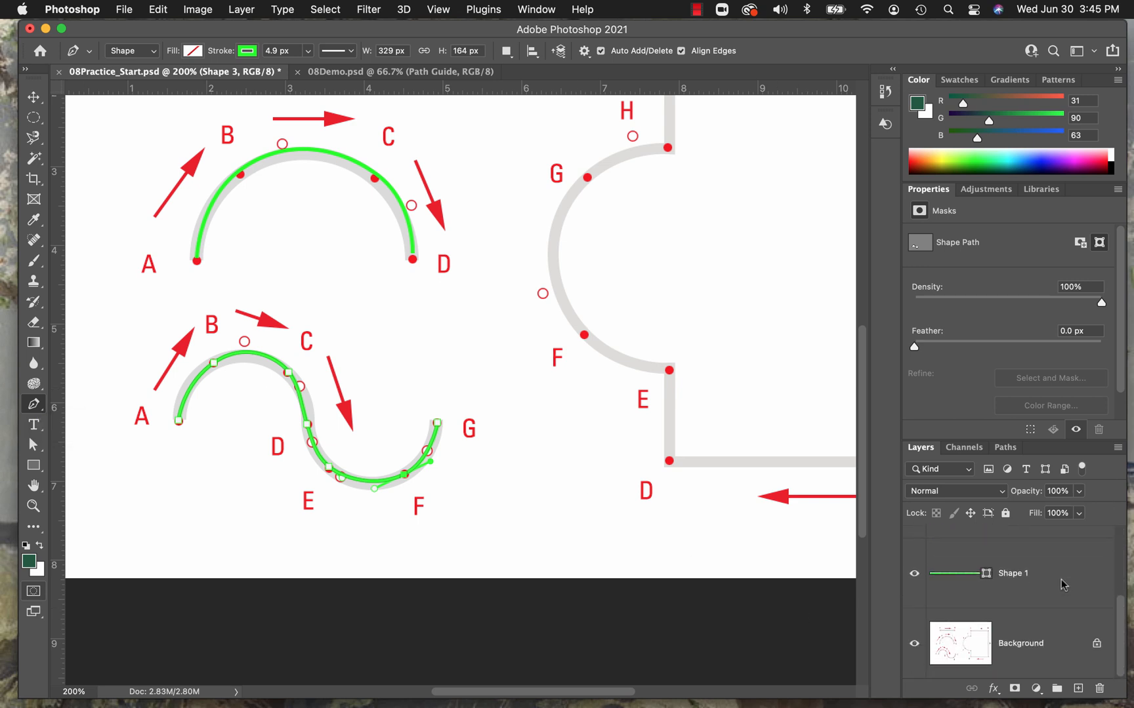
scroll(1062, 584, "up", 3)
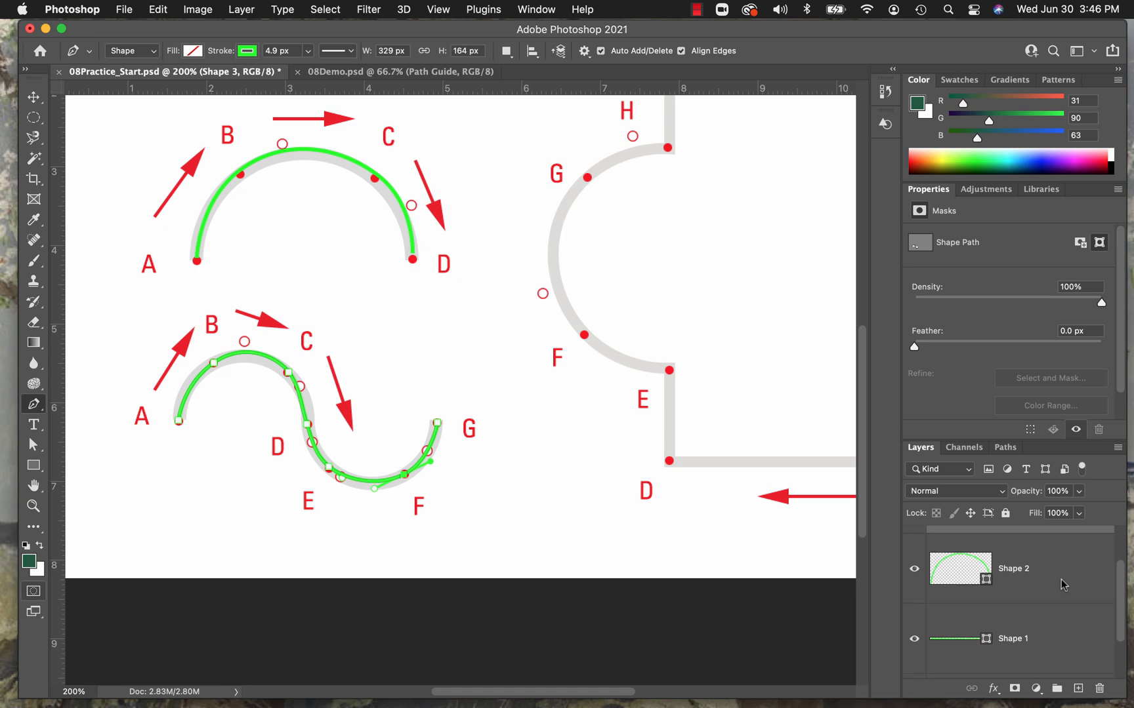
scroll(1063, 583, "up", 2)
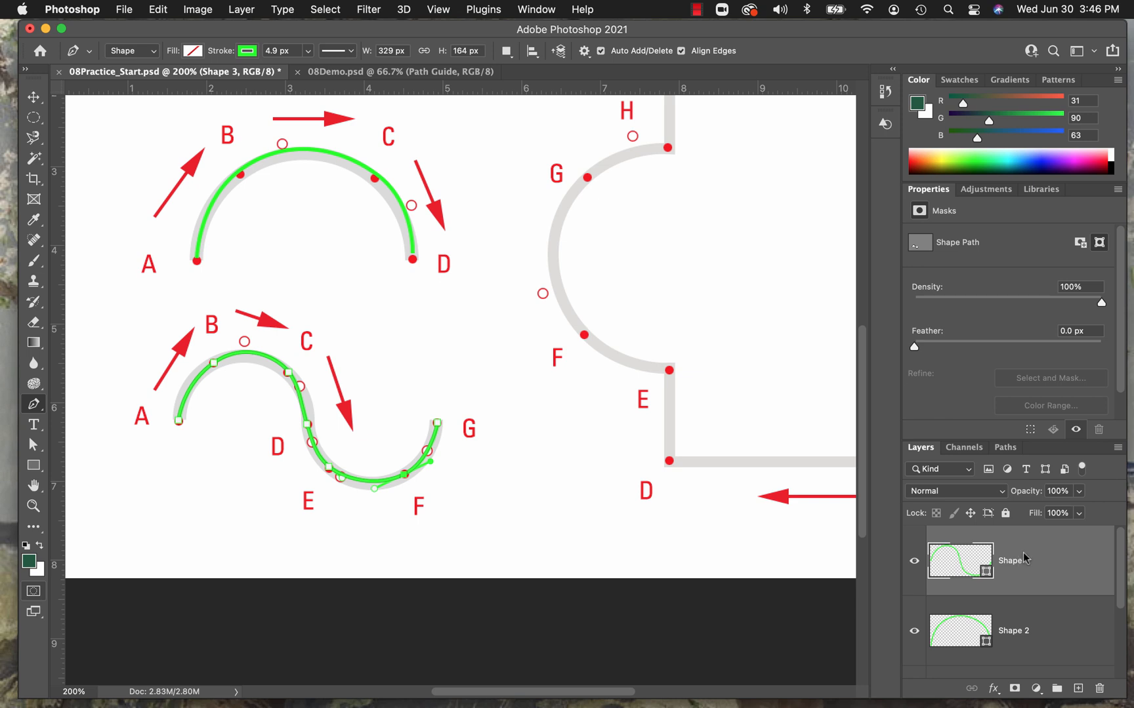
scroll(641, 445, "right", 2)
scroll(641, 444, "right", 10)
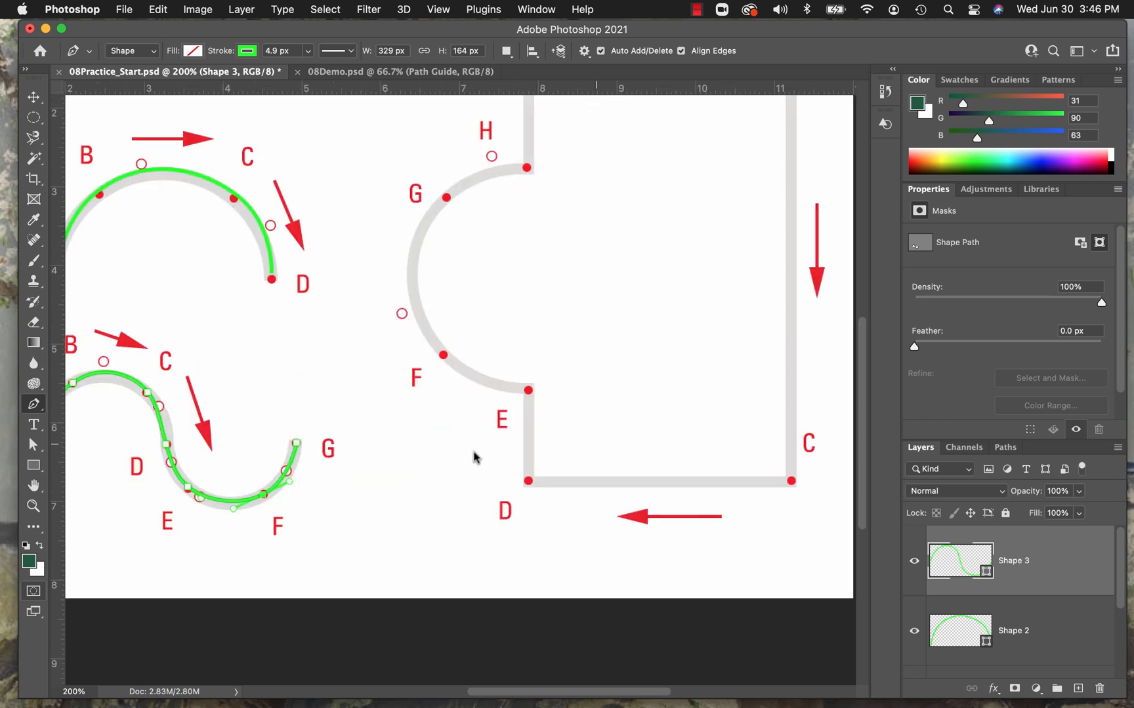
scroll(425, 484, "up", 3)
scroll(468, 568, "up", 2)
scroll(468, 568, "left", 2)
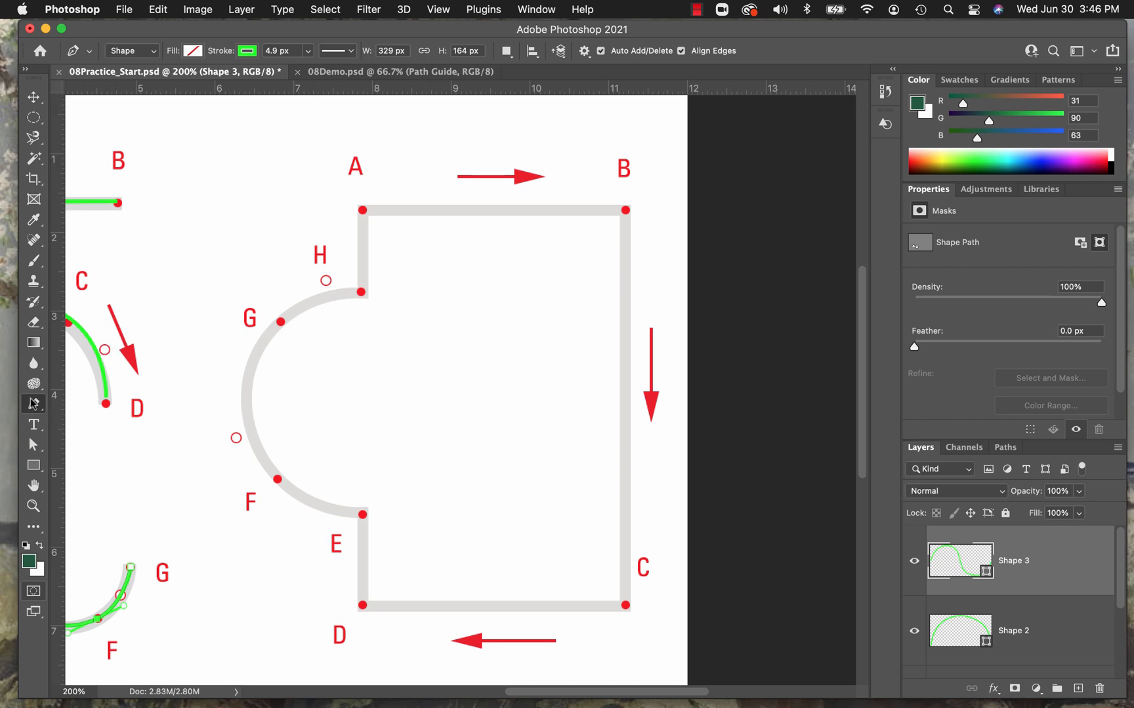
left_click(362, 211)
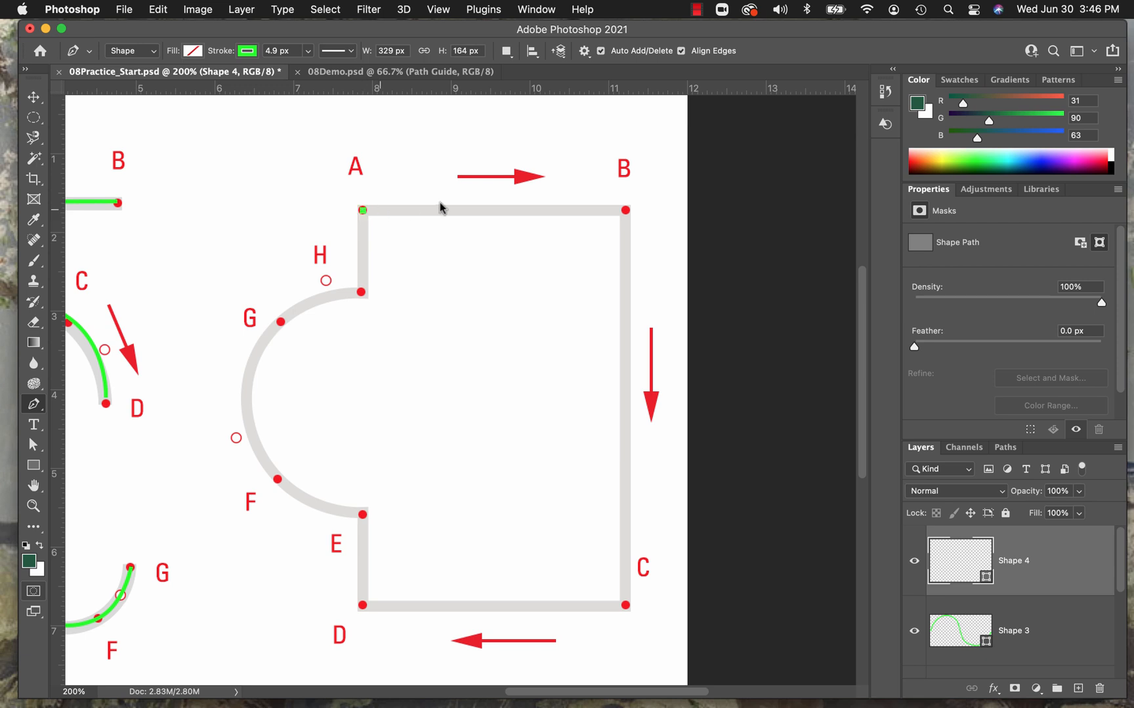
left_click(625, 210)
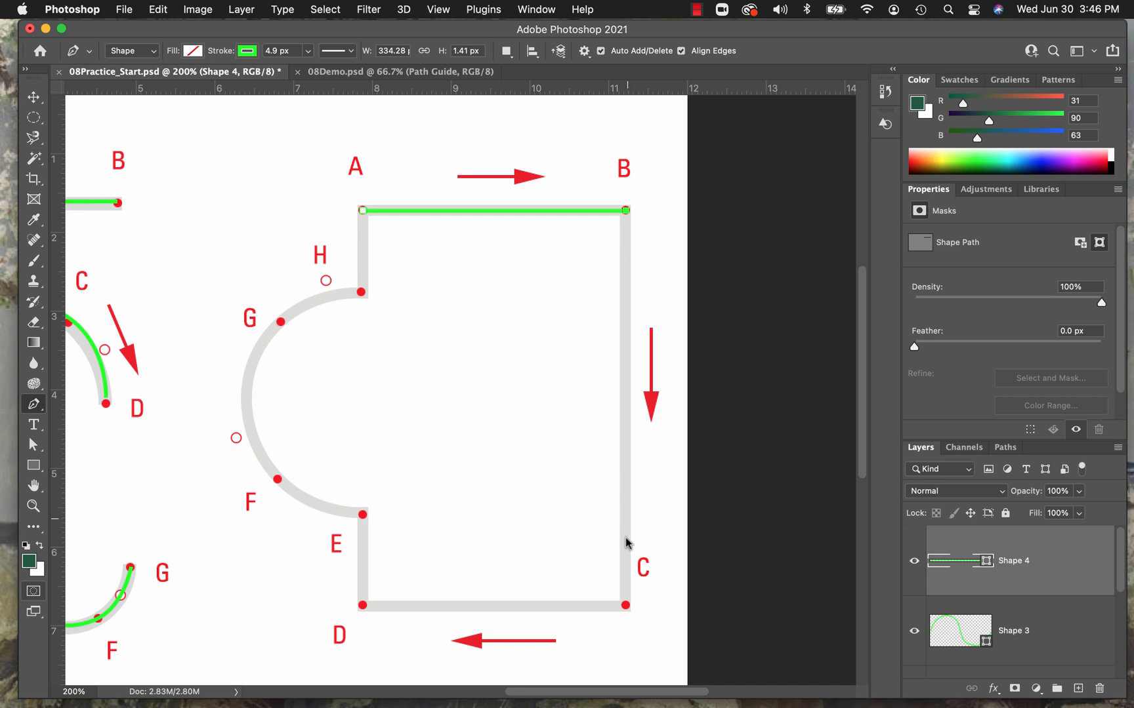
left_click(625, 605)
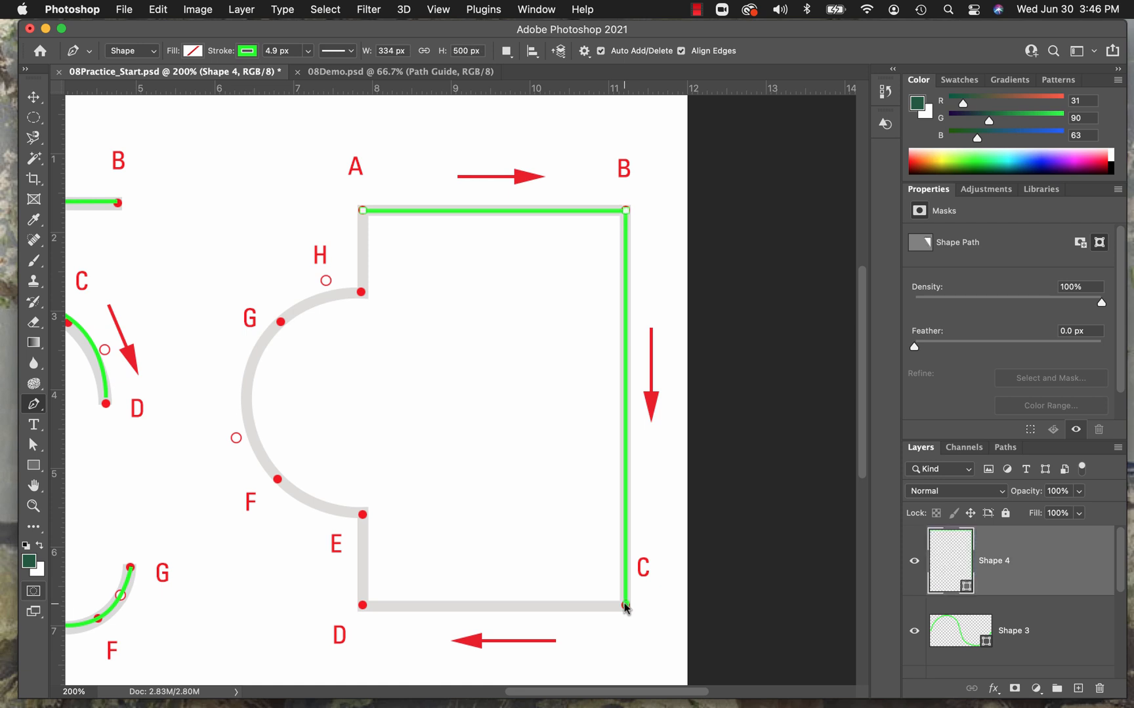
left_click(362, 605)
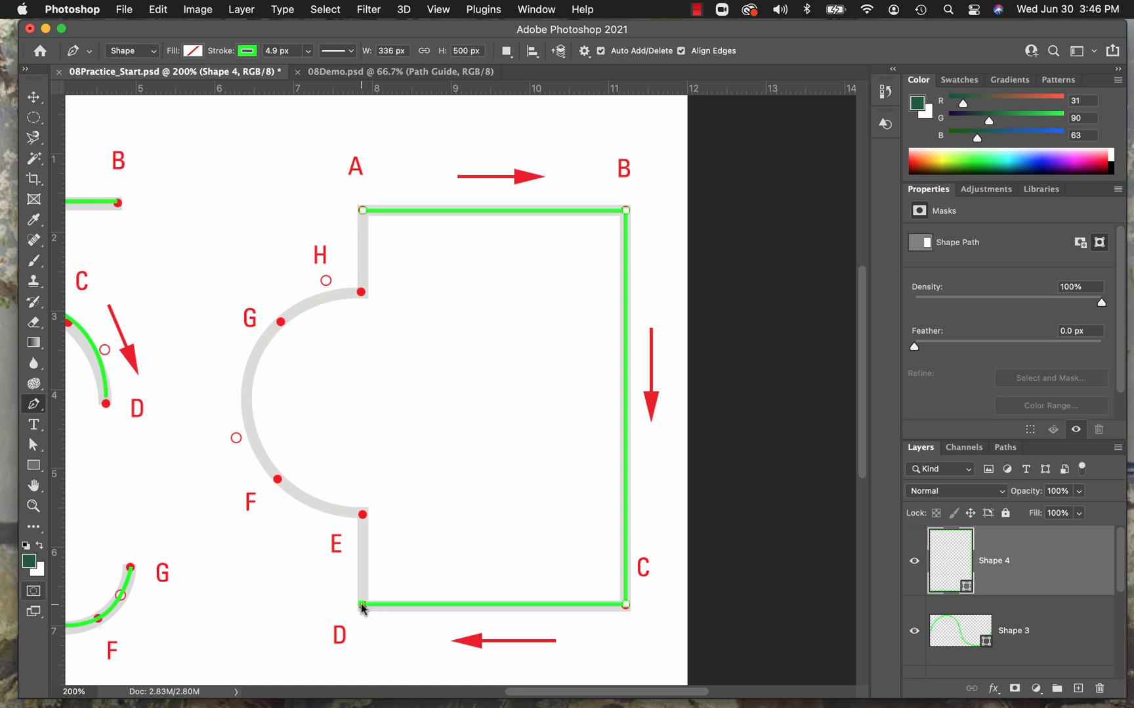
left_click(362, 515)
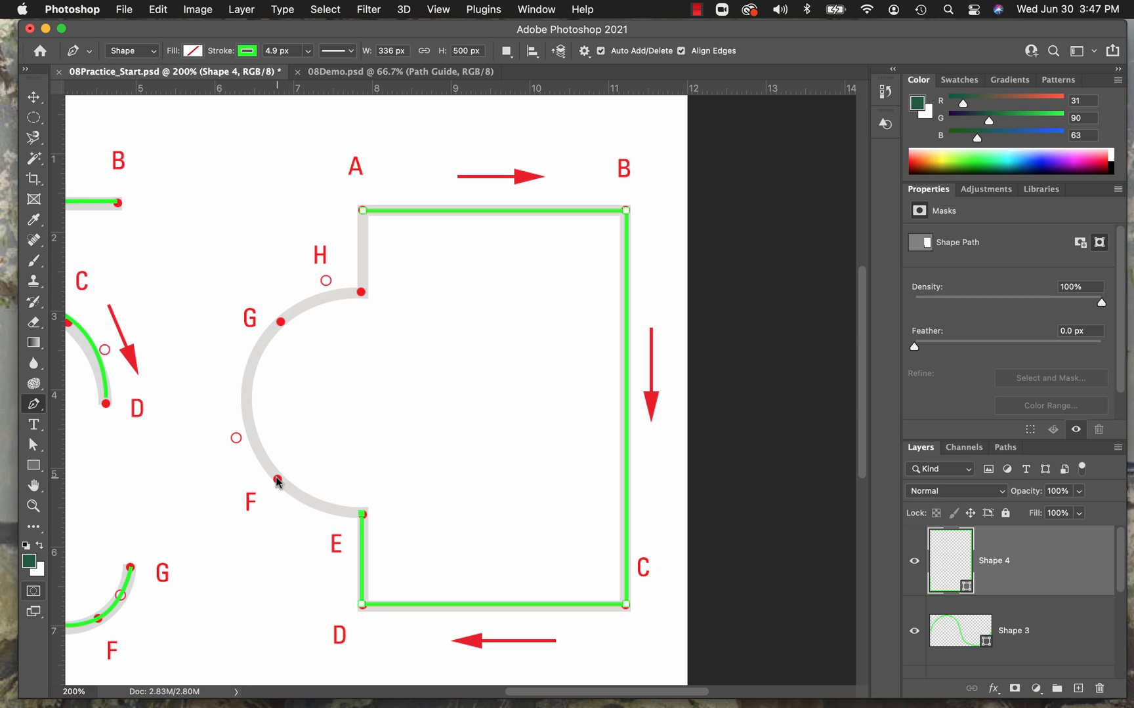
Continue the large outline from E around the semicircle through smooth points F and G to the corner point near H.
left_click_drag(278, 480, 237, 438)
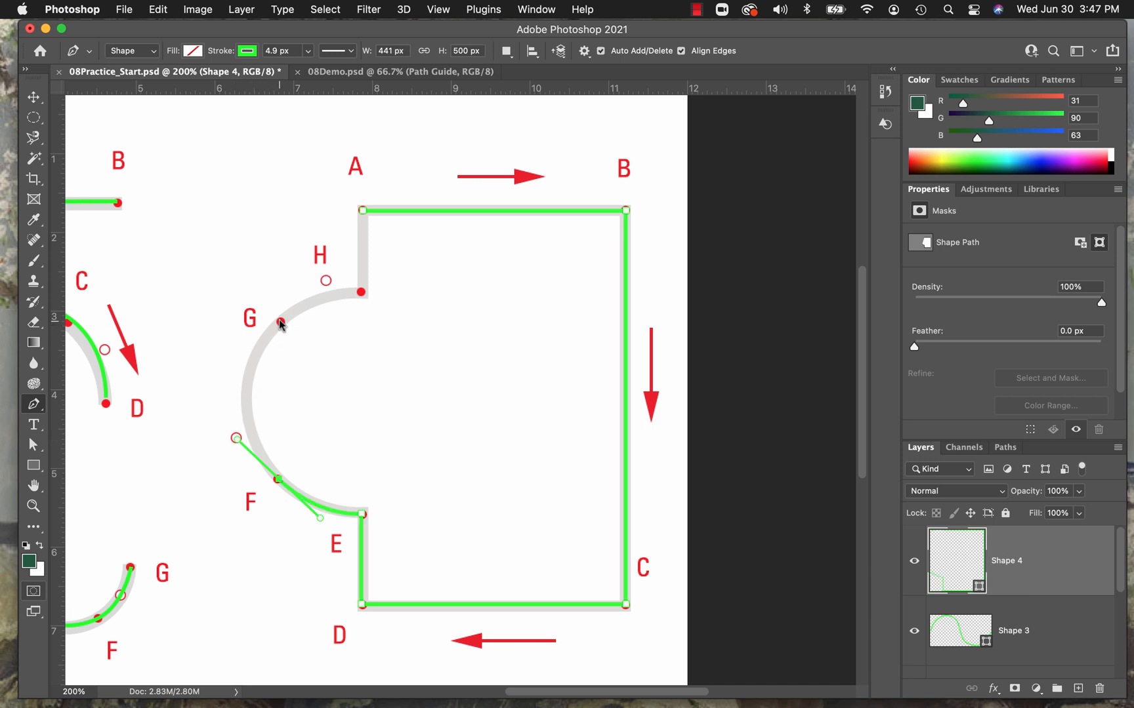
left_click_drag(281, 322, 326, 282)
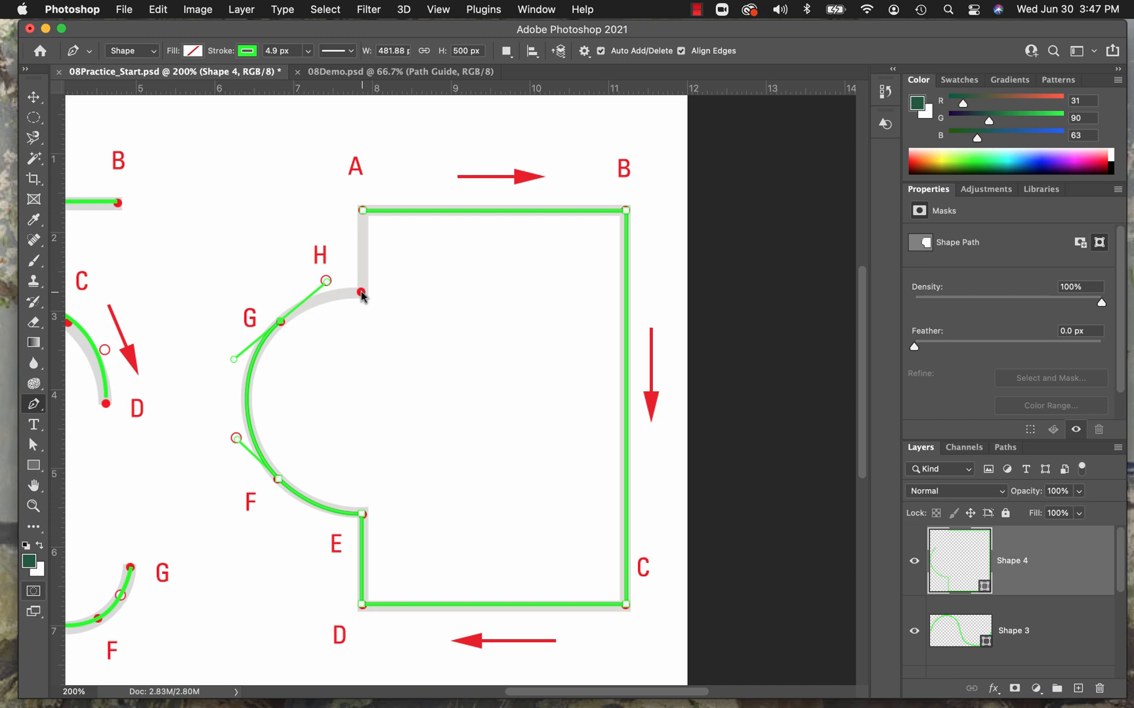
left_click(362, 293)
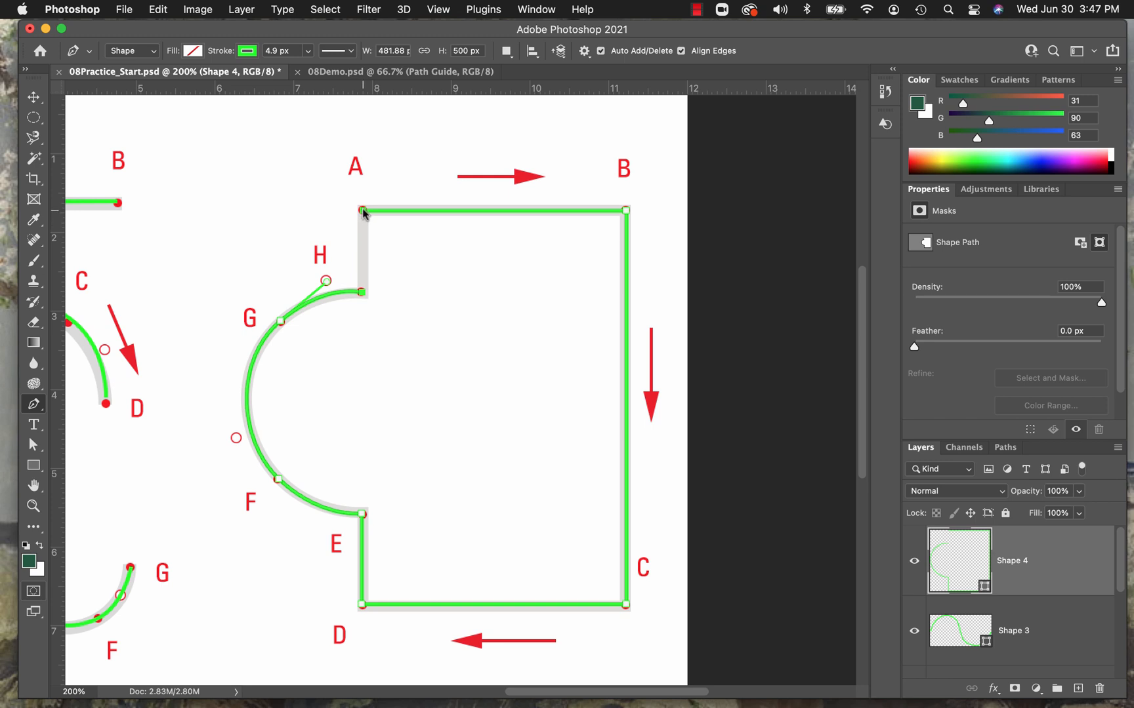
Complete the large outline by joining it back to A, and close 08Practice_Start.psd without saving.
left_click(363, 210)
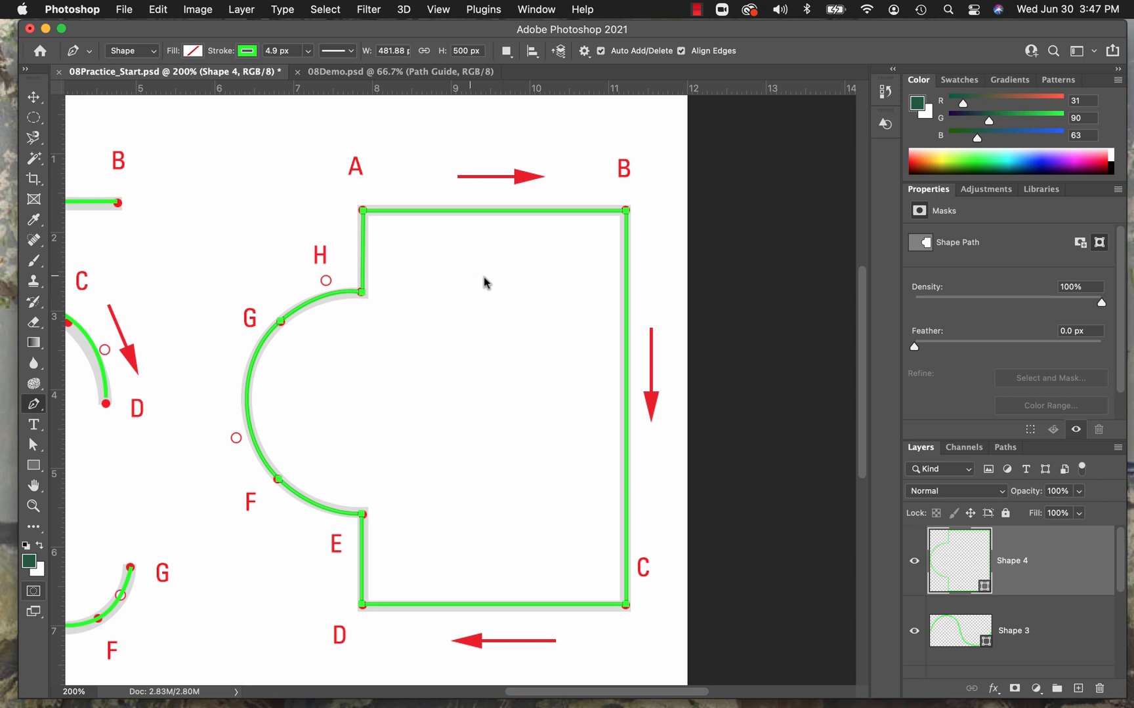
left_click(58, 72)
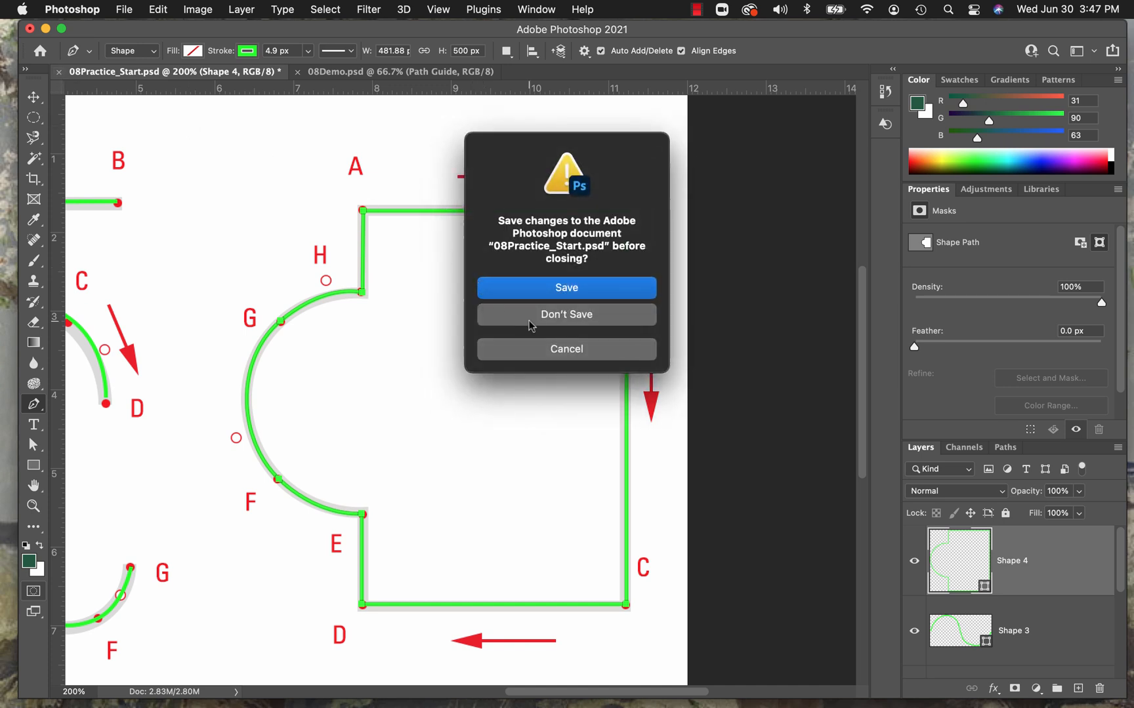
left_click(531, 321)
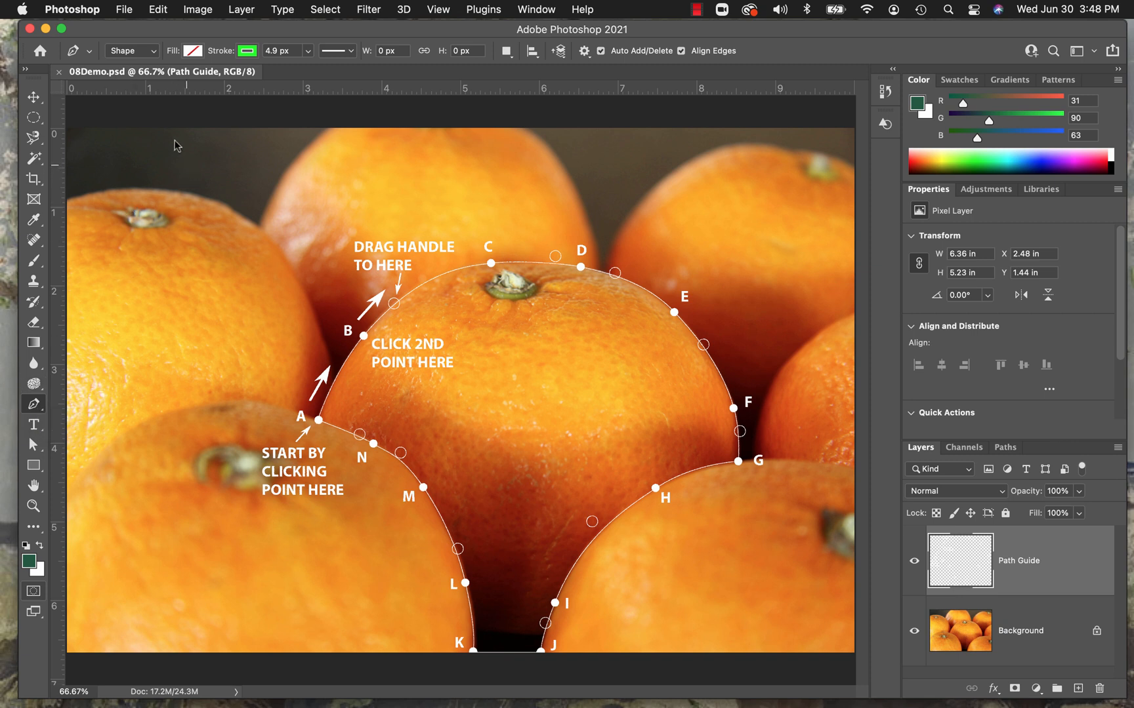
Set the Pen tool to Path mode for 08Demo.psd and check the document's list of paths.
left_click(150, 57)
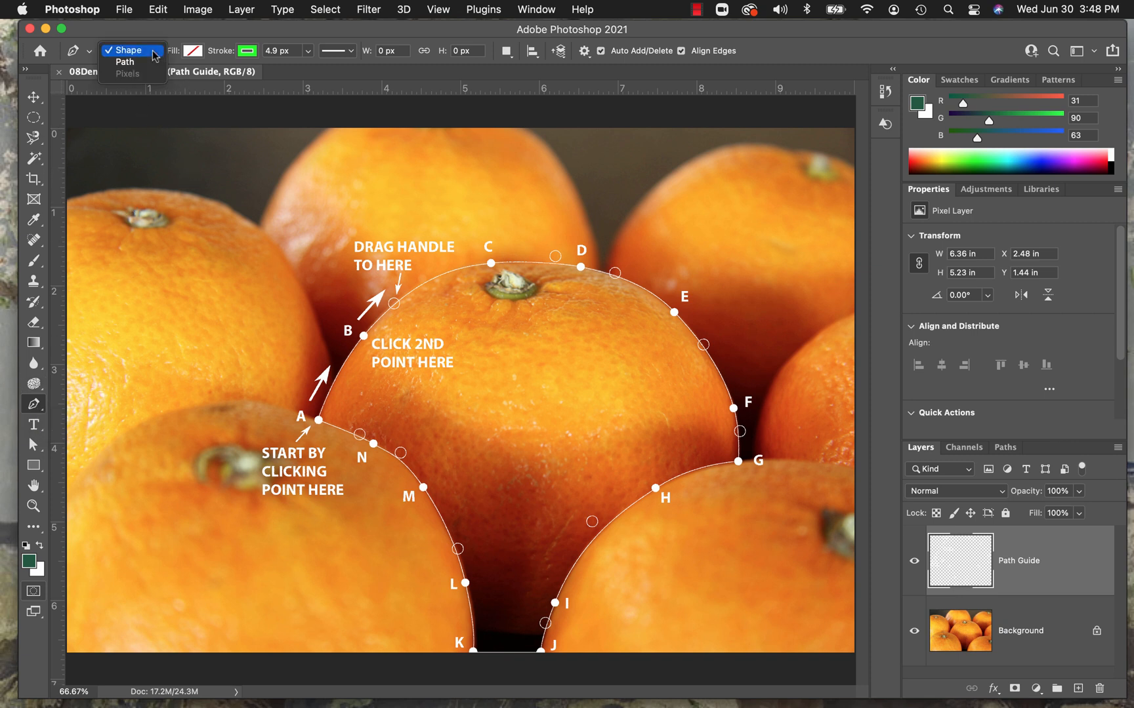
left_click(152, 63)
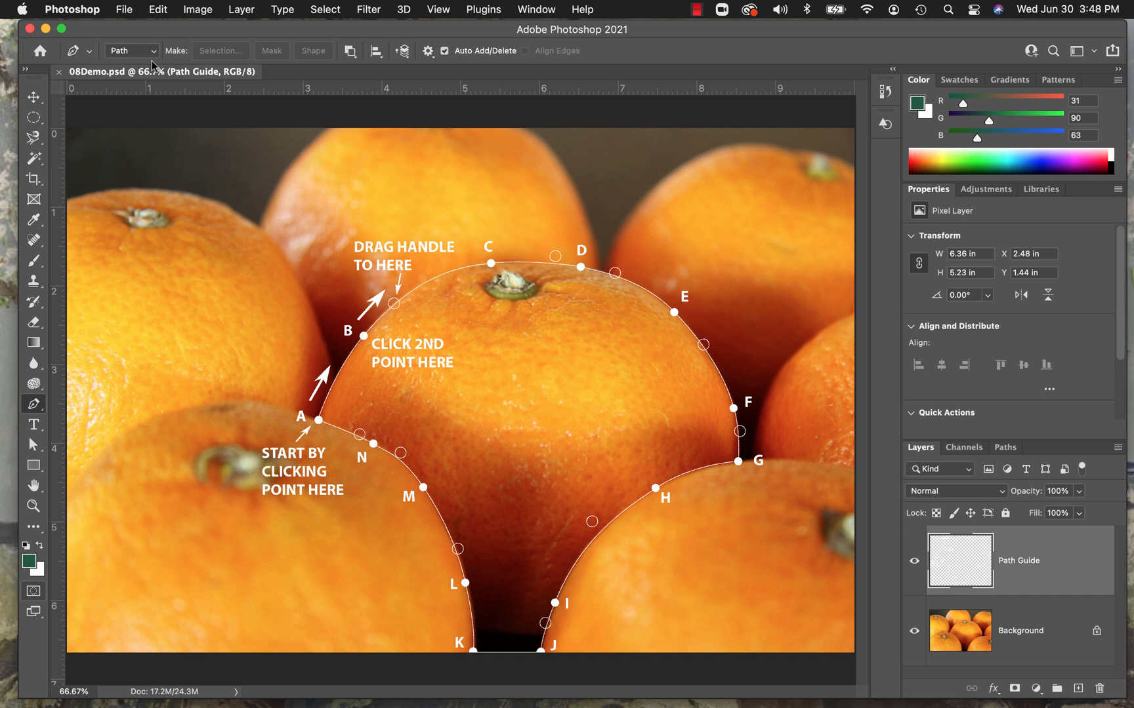
left_click(1005, 448)
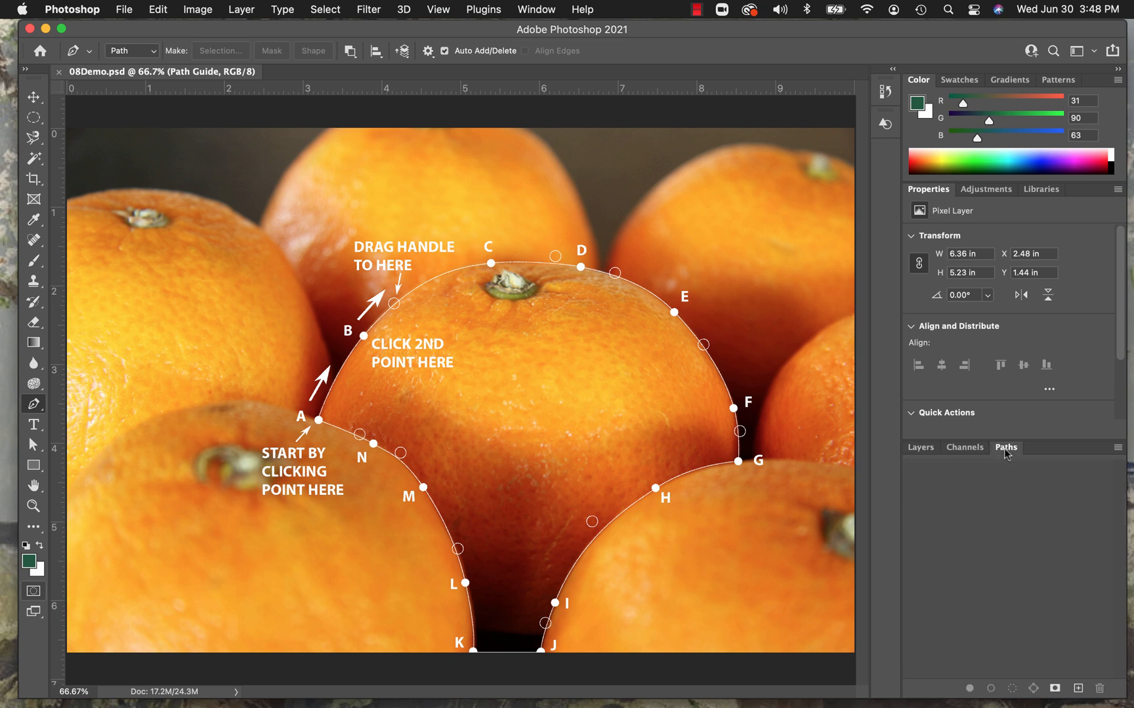
left_click(917, 452)
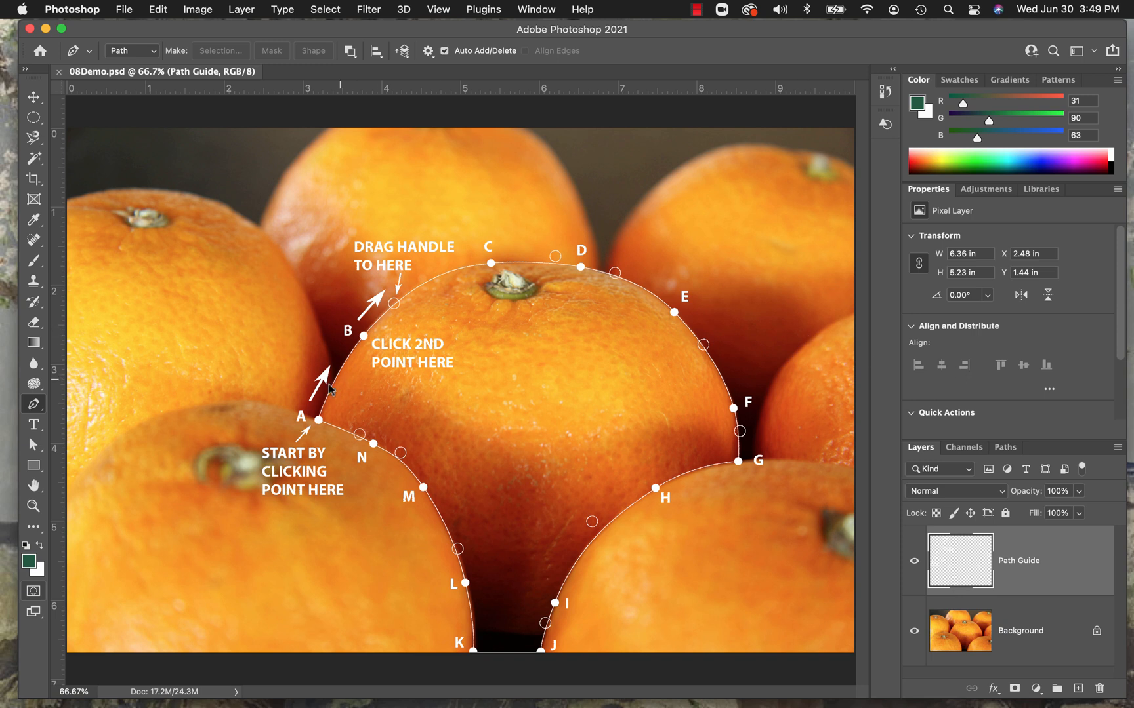
Start the orange's work path at A and add smooth point B with its handle pulled to the guide circle.
left_click(318, 420)
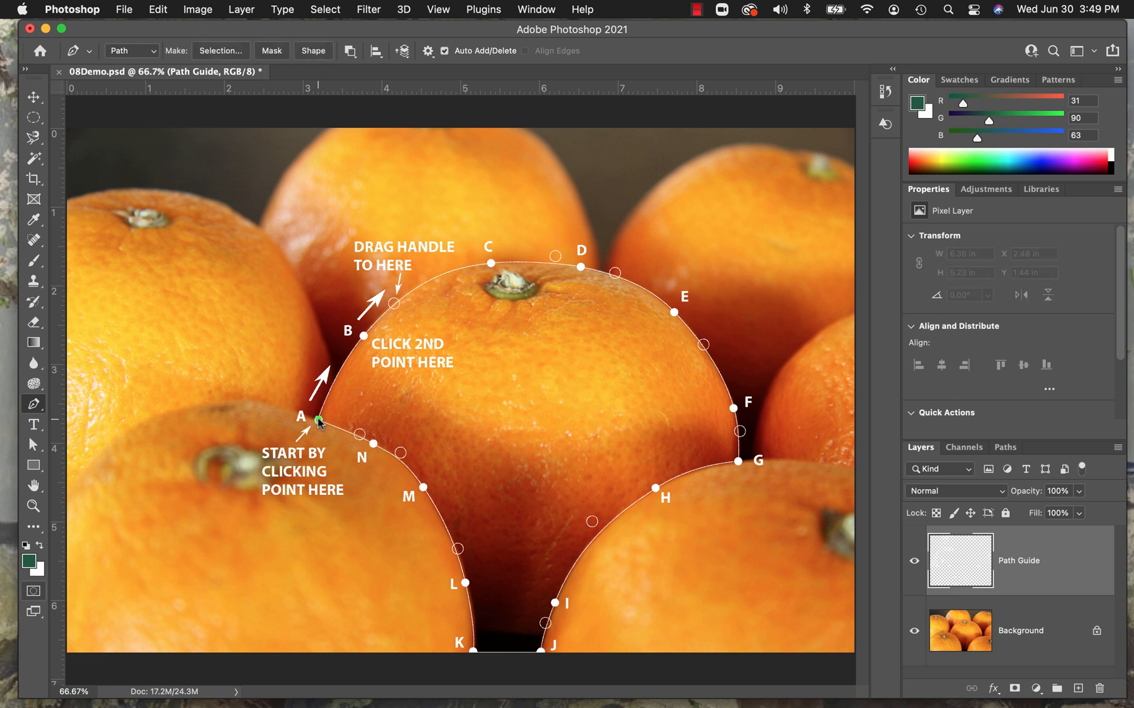
left_click(1006, 449)
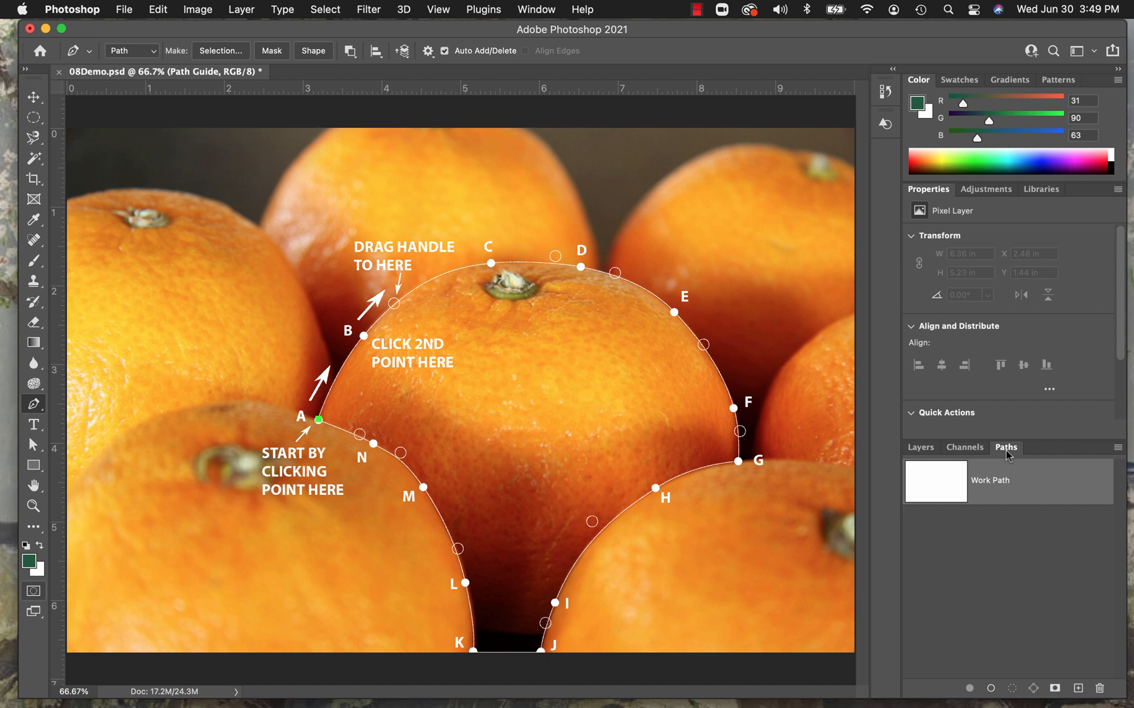
left_click(920, 448)
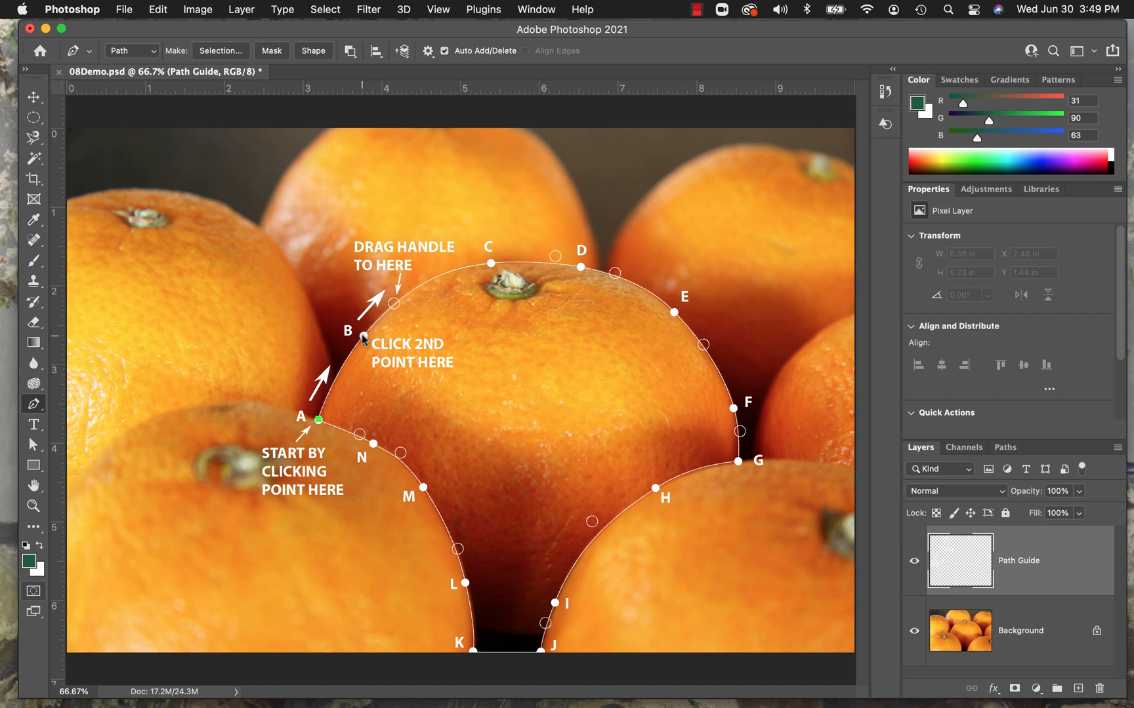
left_click_drag(363, 338, 395, 305)
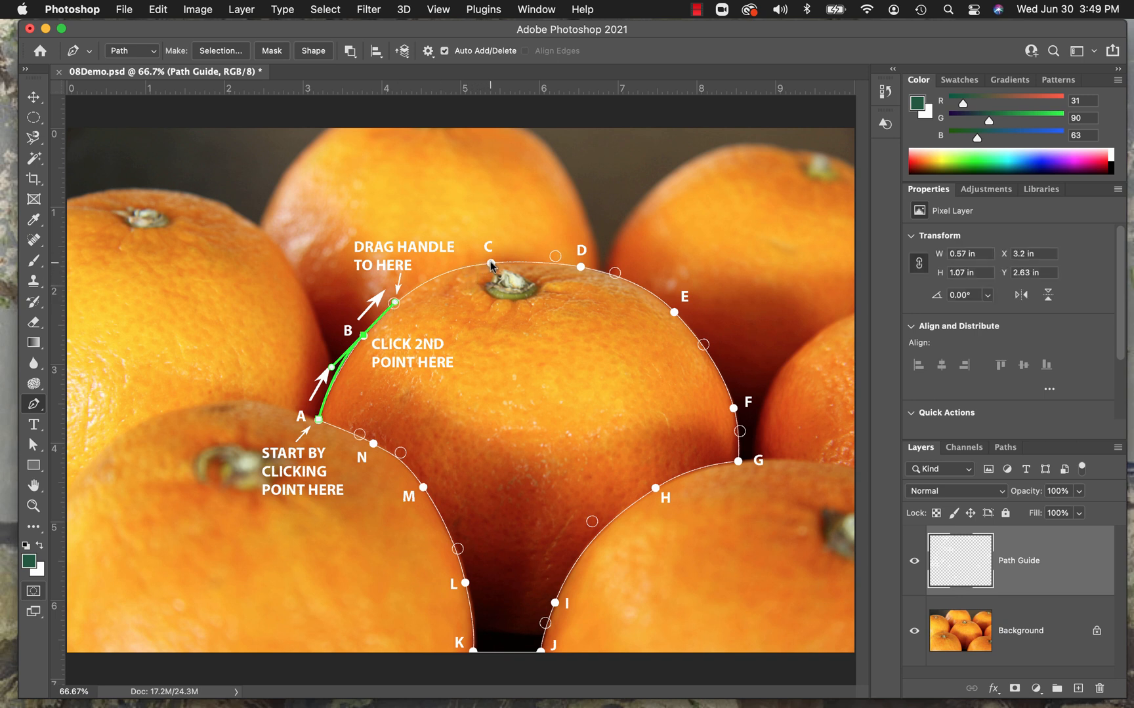
Continue the path over the top of the orange through C, D, E and F to the corner point G, matching the guide handles.
left_click(491, 263)
left_click_drag(491, 264, 614, 274)
left_click_drag(674, 311, 703, 348)
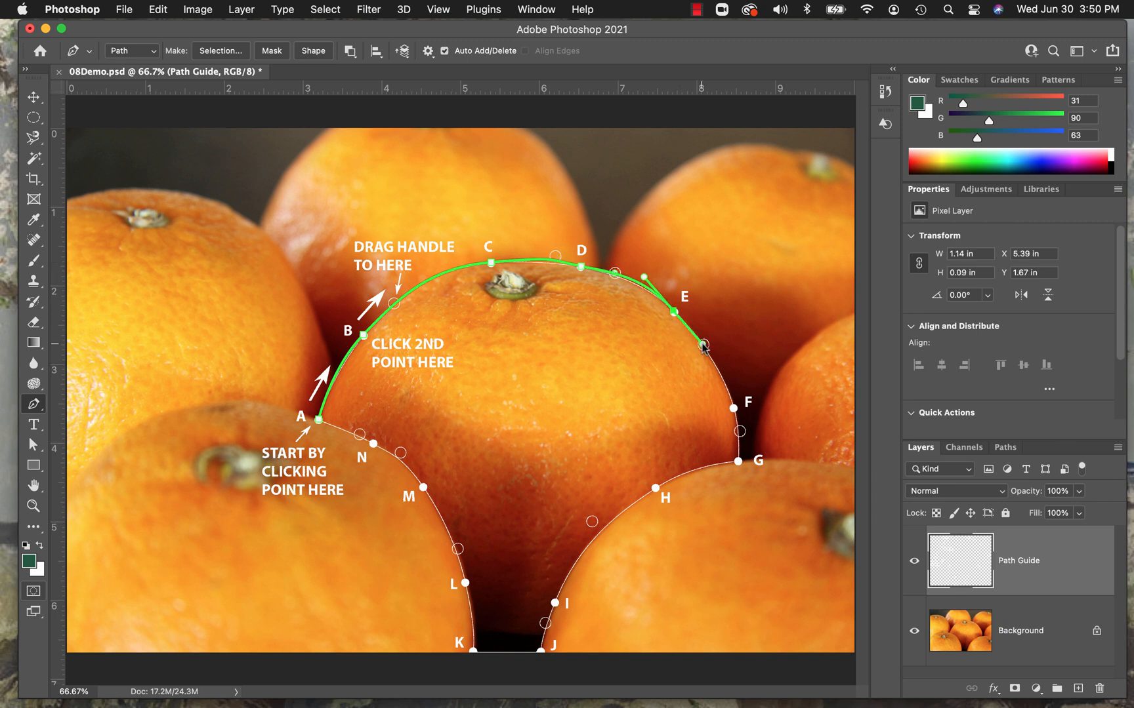
left_click(734, 409)
left_click_drag(734, 411, 739, 432)
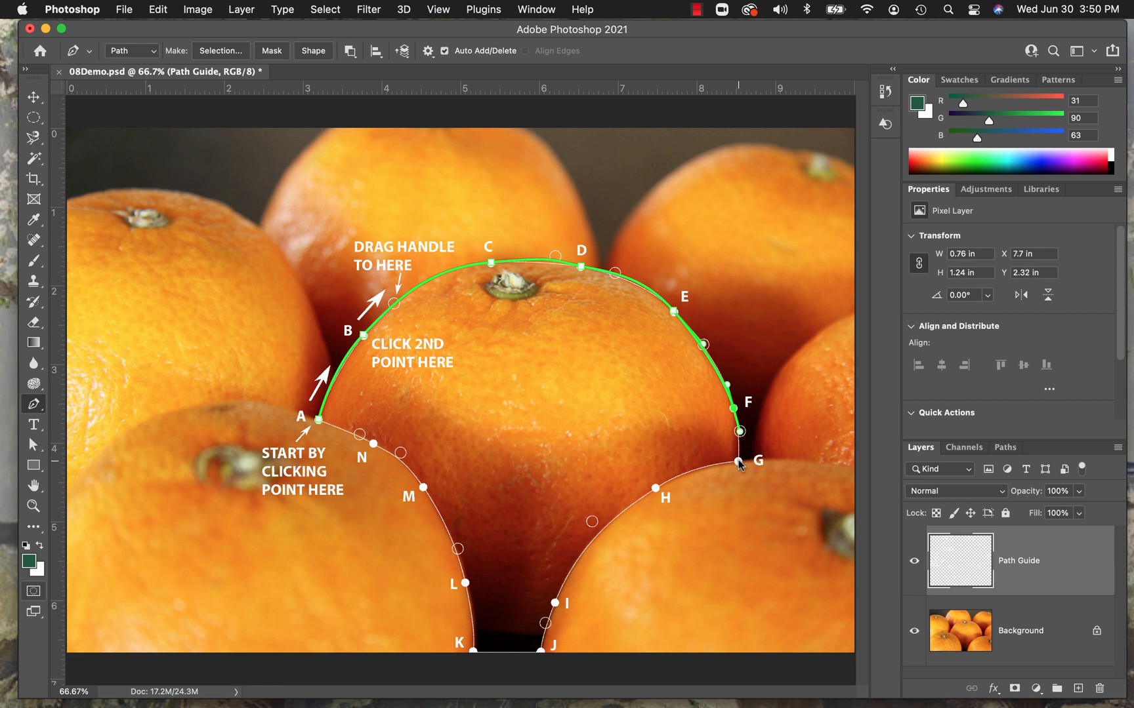
left_click(738, 462)
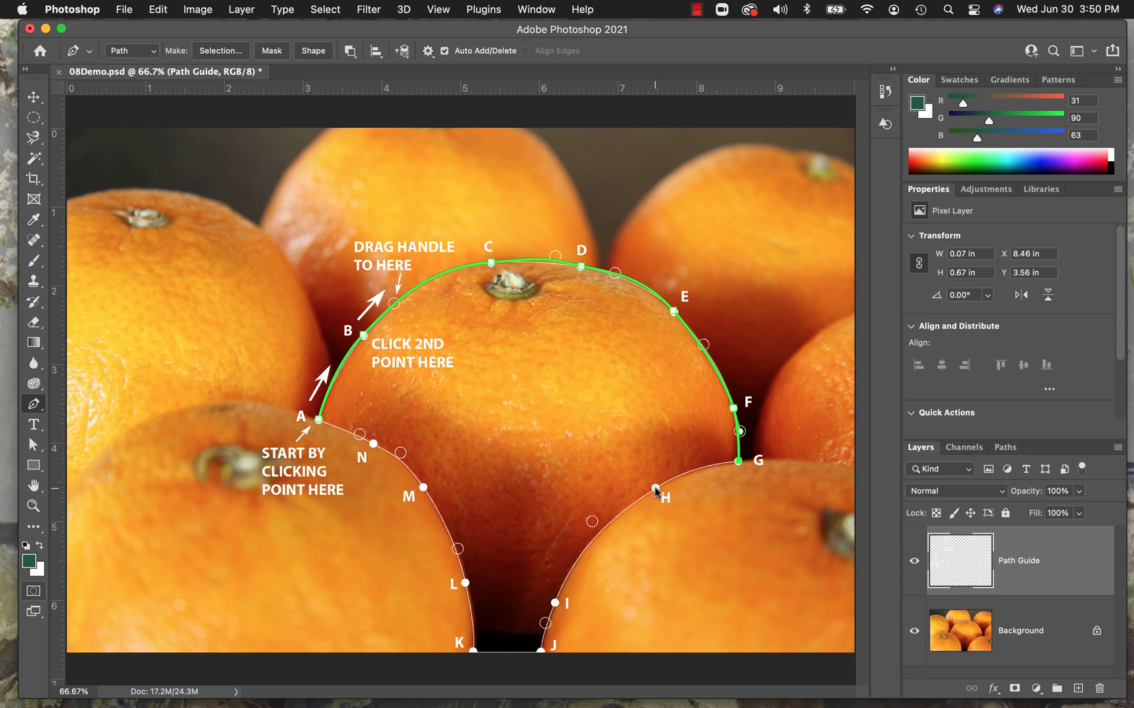
Continue the path from G through smooth points H and I to J, and add the straight bottom edge to K.
left_click_drag(656, 489, 593, 523)
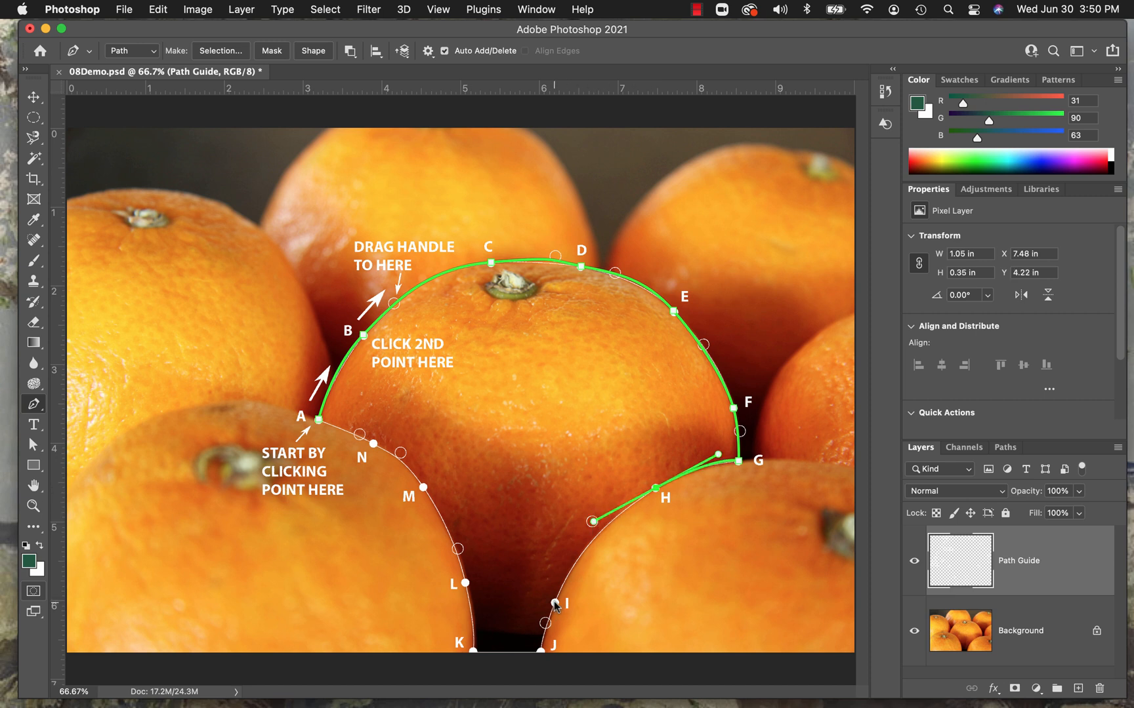
left_click_drag(553, 602, 547, 623)
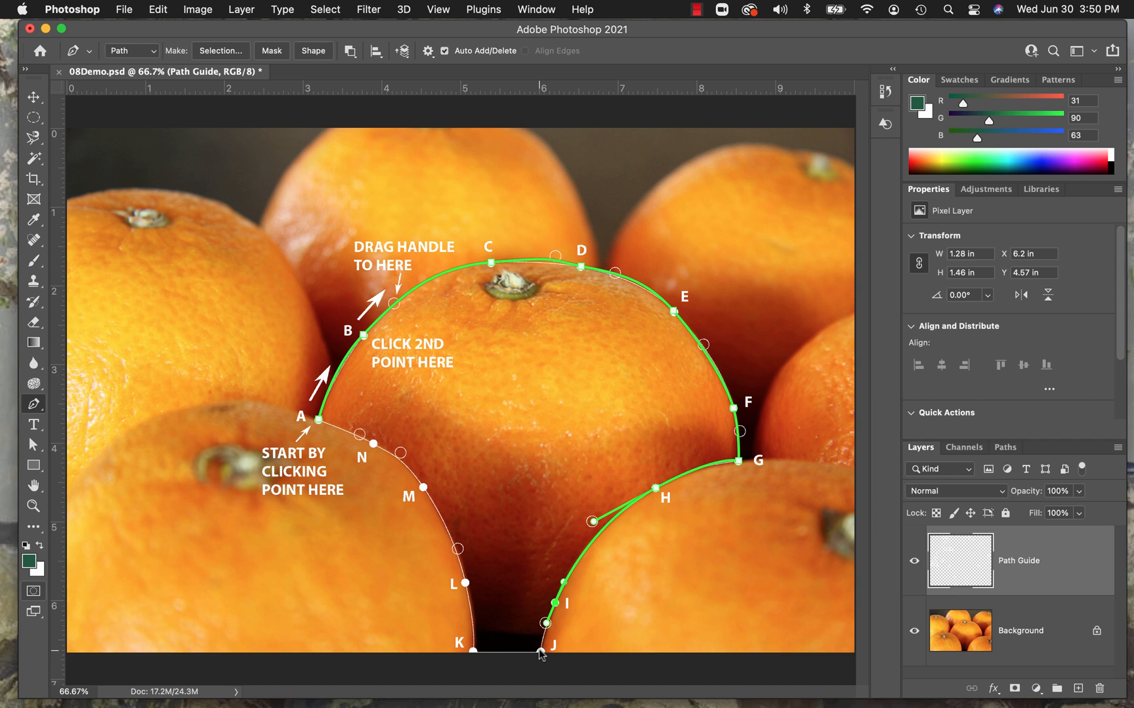
left_click(539, 652)
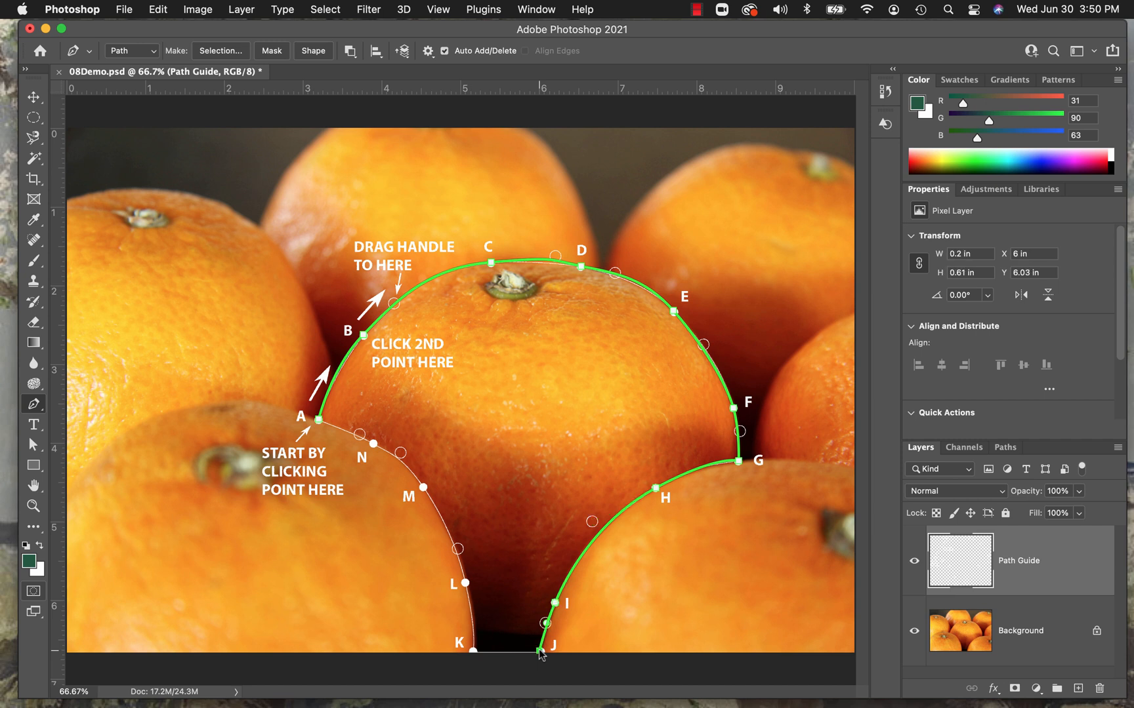
left_click(472, 650)
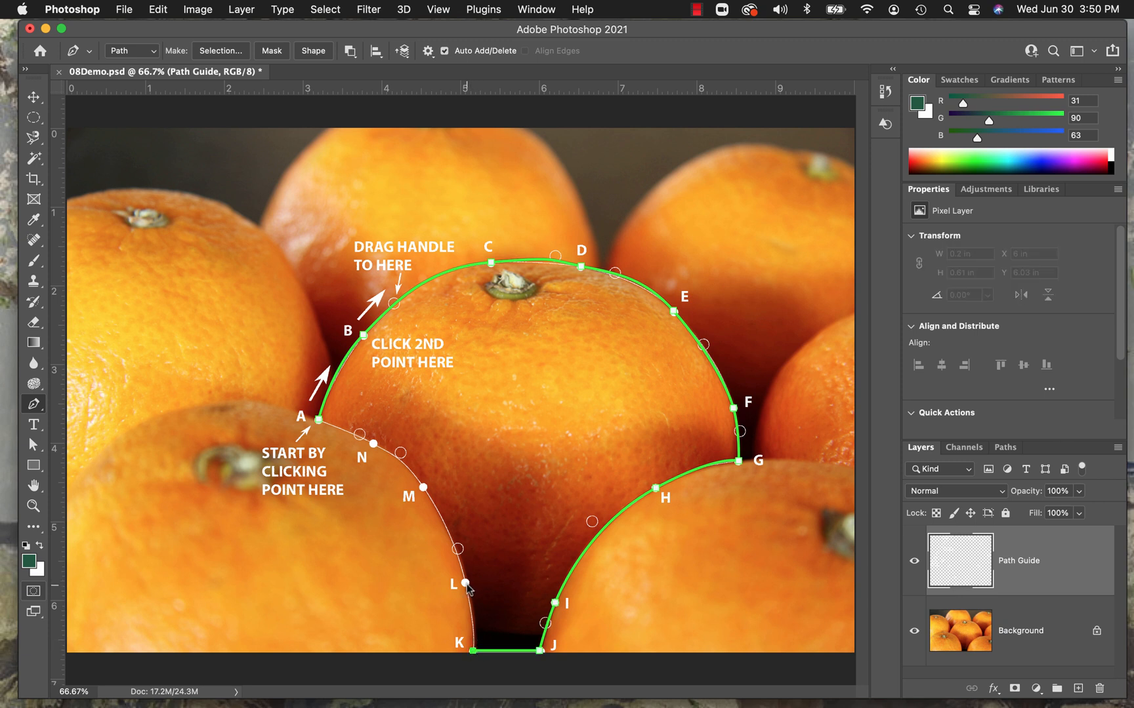
Trace from K through smooth points L, M and N and close the path at A, about 5.33 in wide and 4.97 in high.
left_click_drag(465, 583, 457, 549)
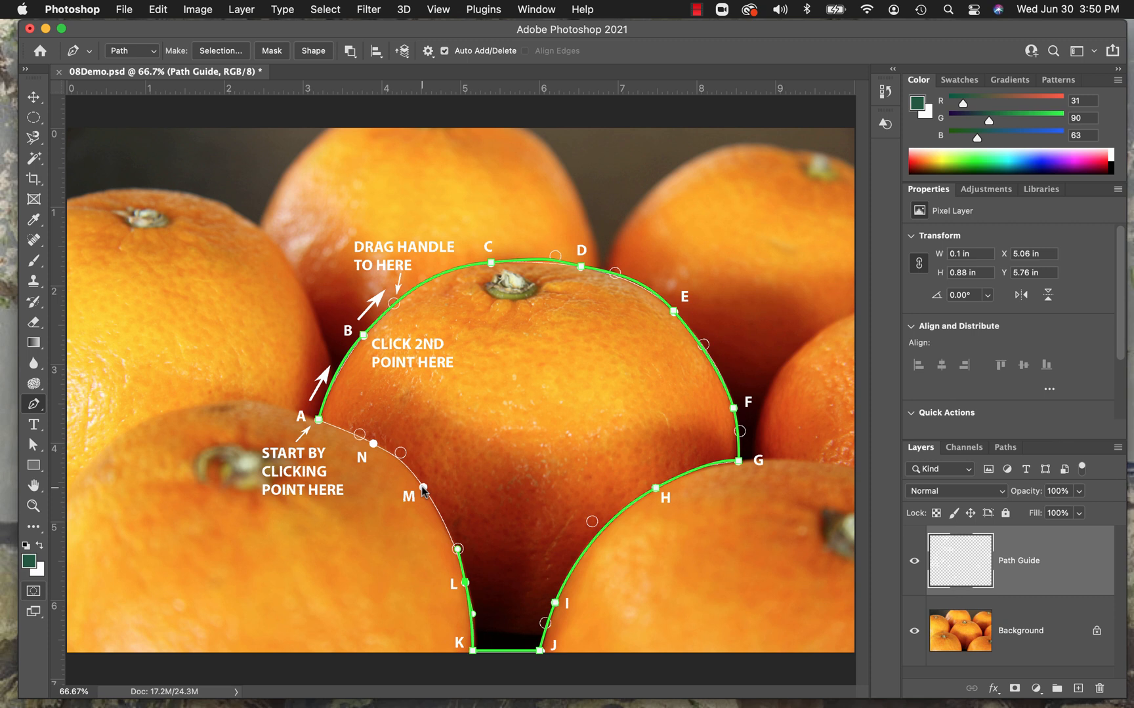
left_click_drag(423, 489, 400, 453)
left_click(373, 444)
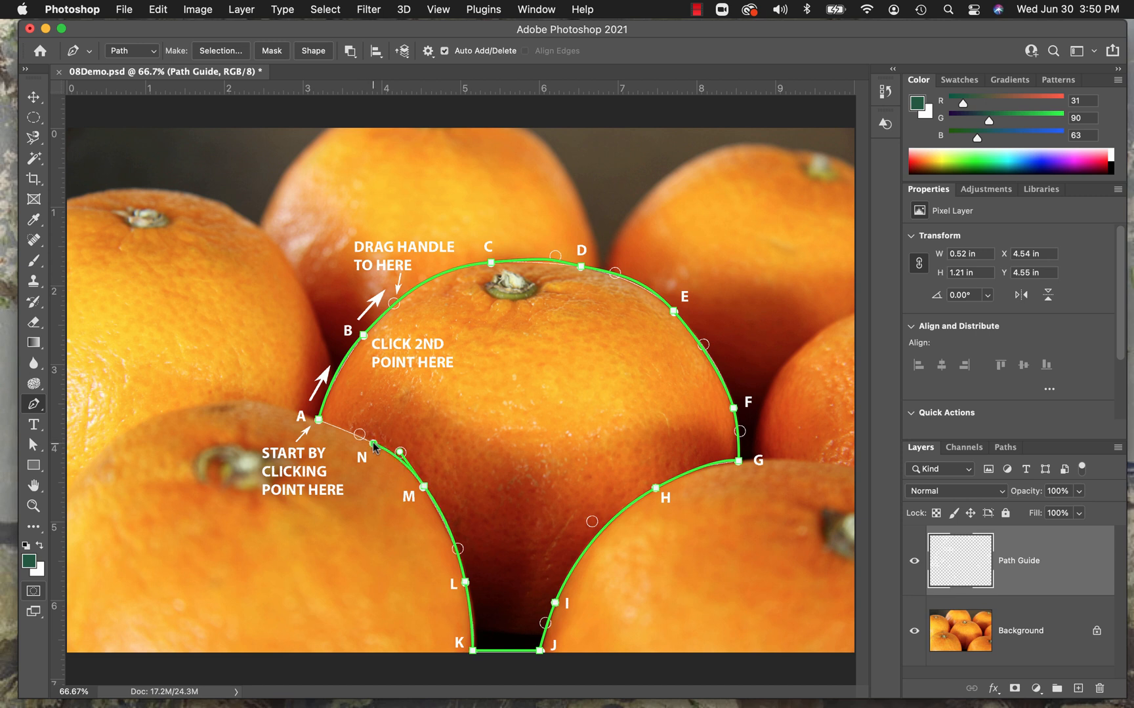
left_click_drag(373, 444, 359, 435)
left_click(318, 420)
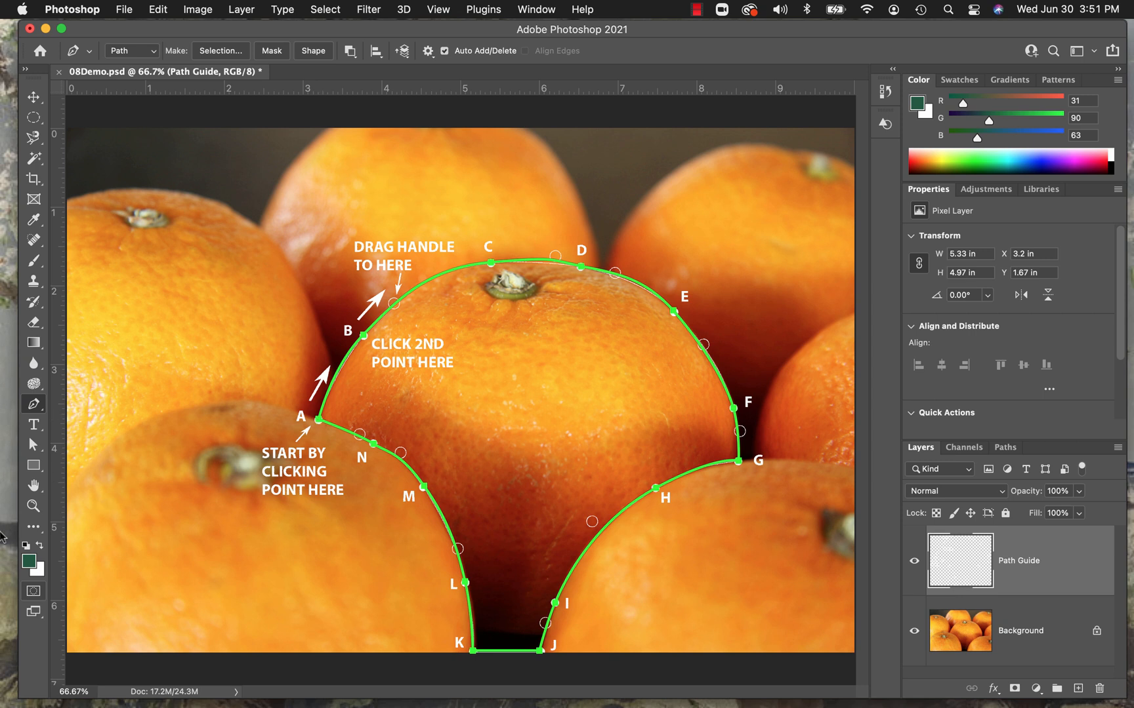
Lower point D's direction handle on the side toward C with the Direct Selection tool to fit the orange's top edge.
left_click(33, 507)
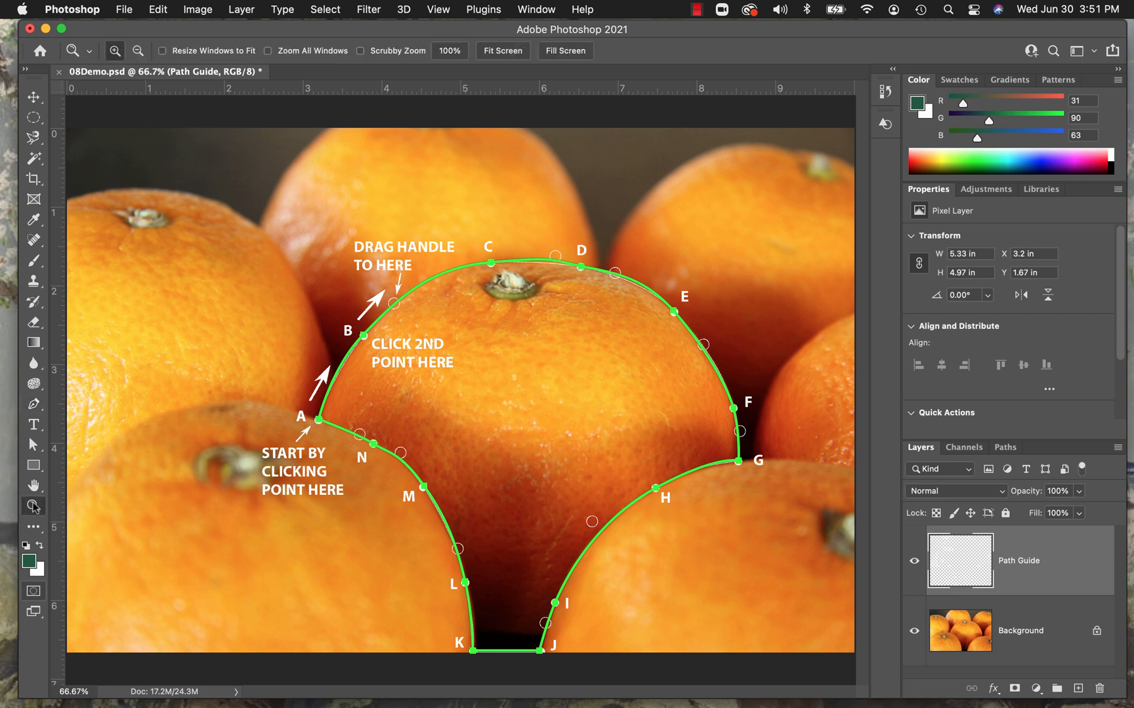
left_click(548, 312)
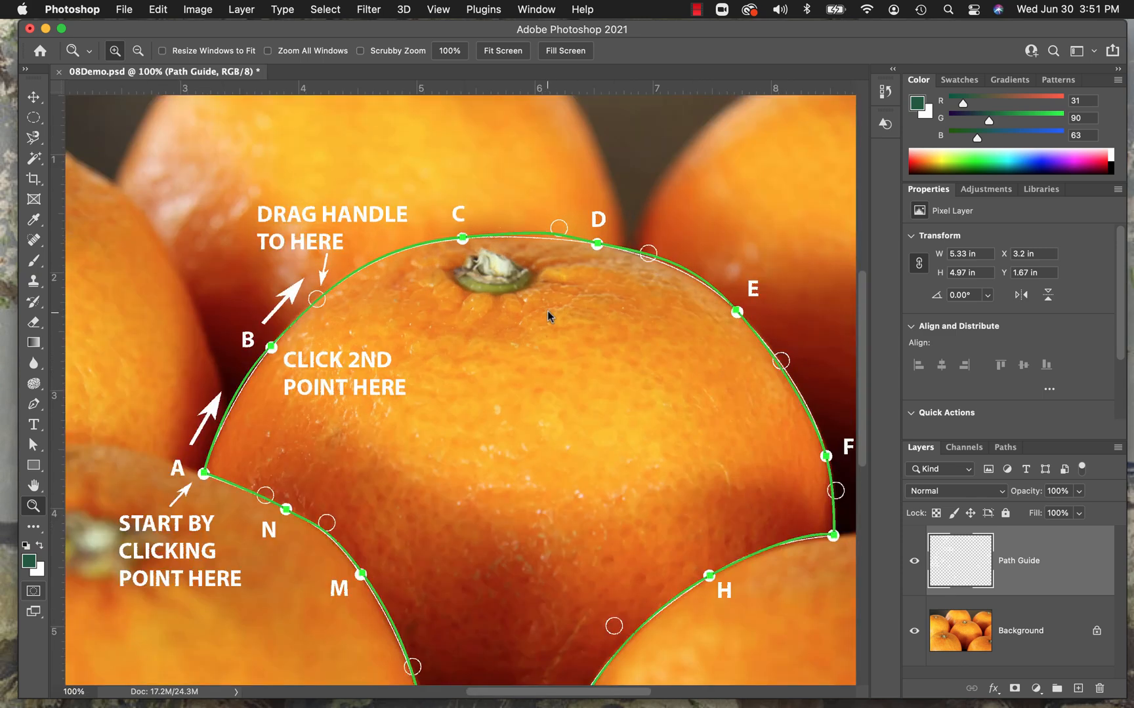
left_click(33, 446)
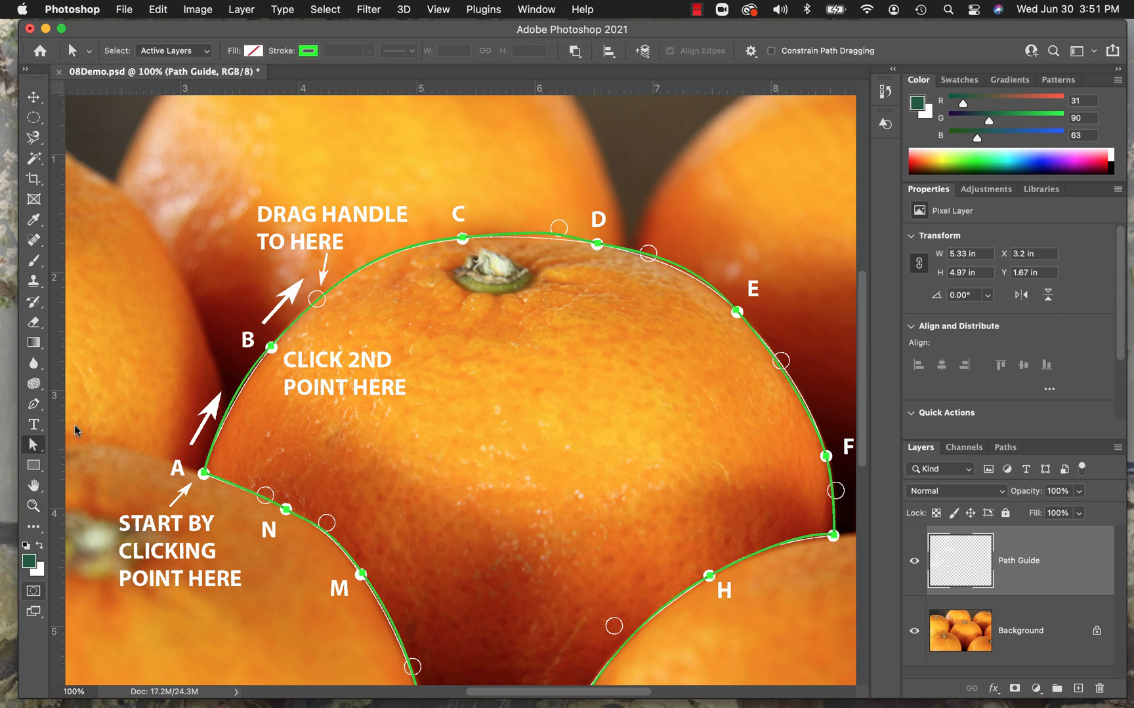
left_click(598, 246)
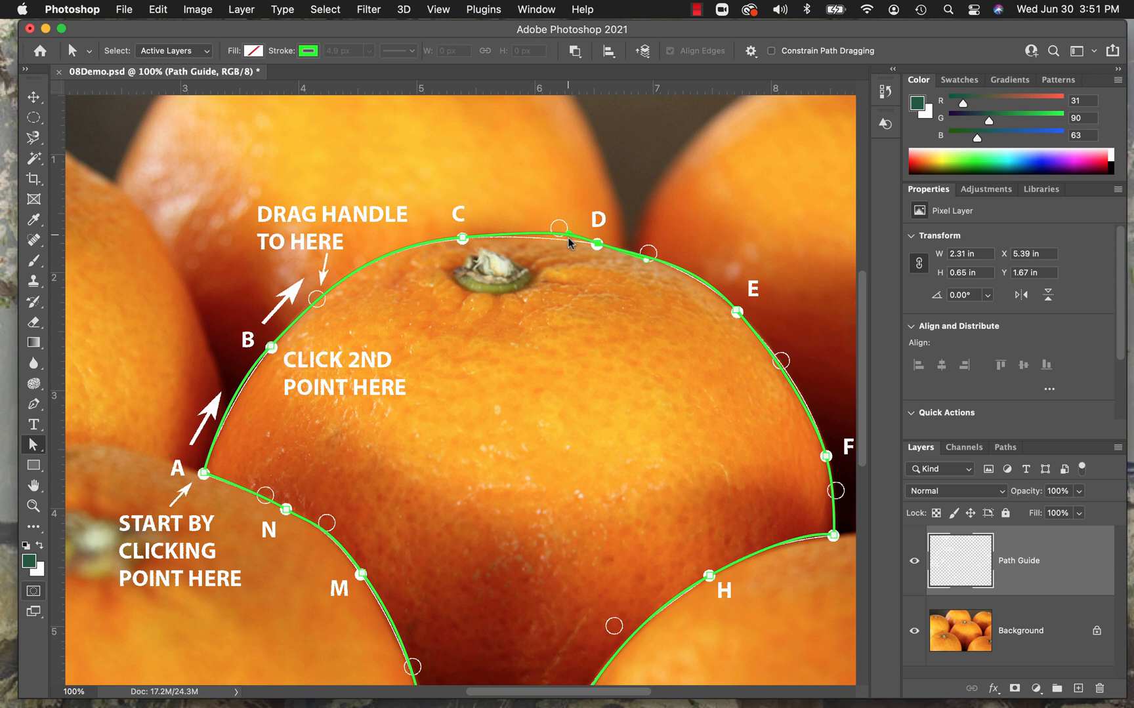
left_click_drag(570, 239, 569, 244)
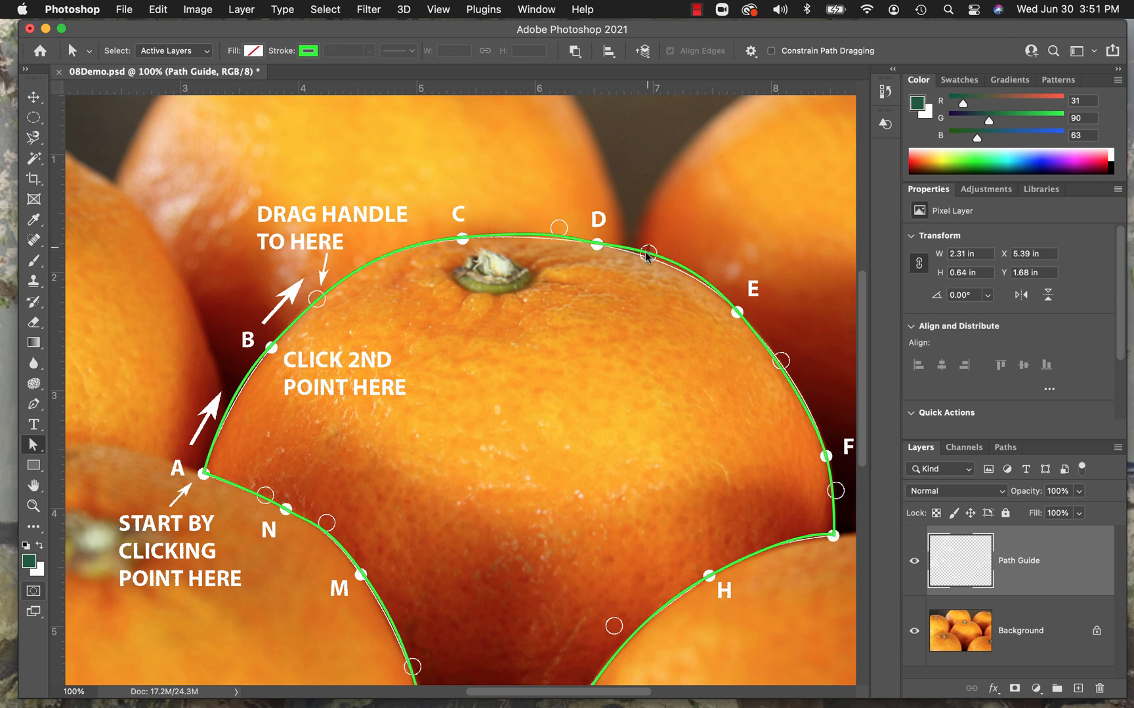
Refine D's handle toward E and C's handle toward D so the curve between them follows the guide.
left_click(649, 253)
left_click(647, 254)
left_click(597, 244)
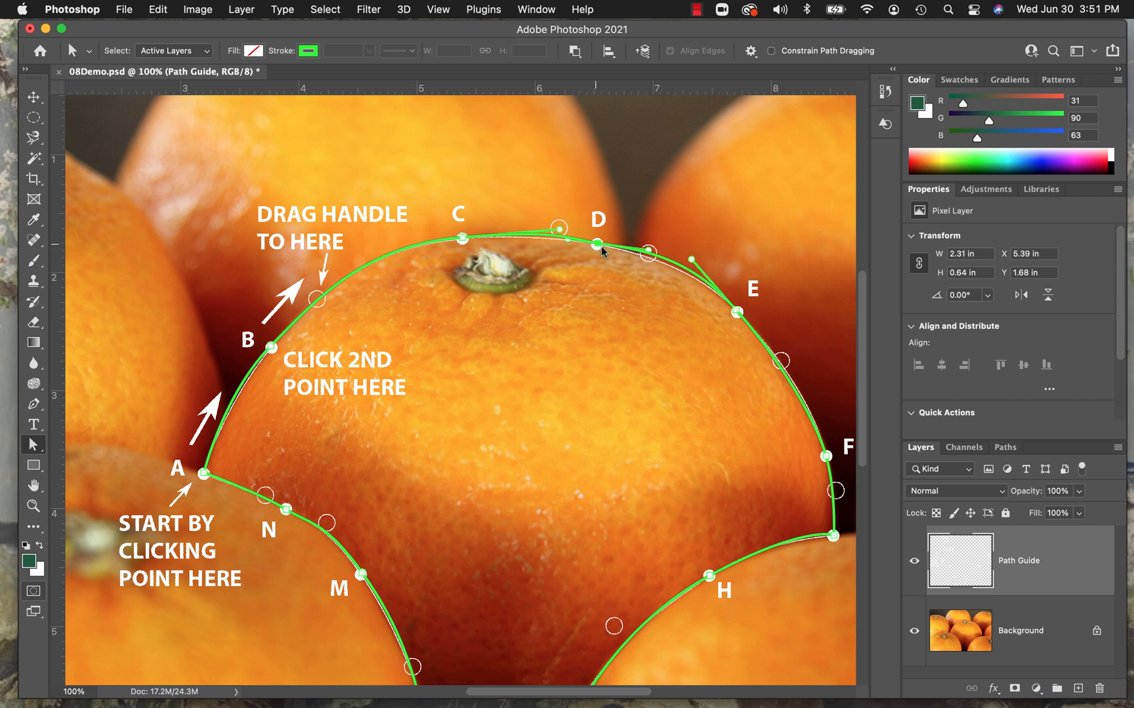
left_click(647, 256)
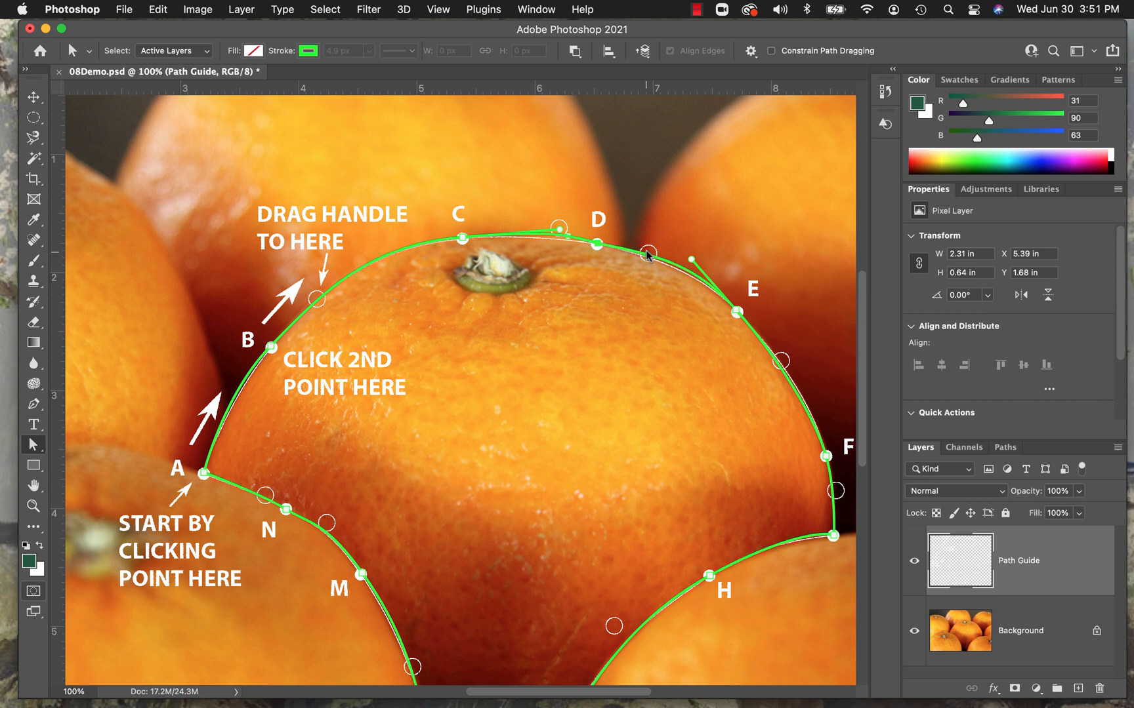
left_click(560, 234)
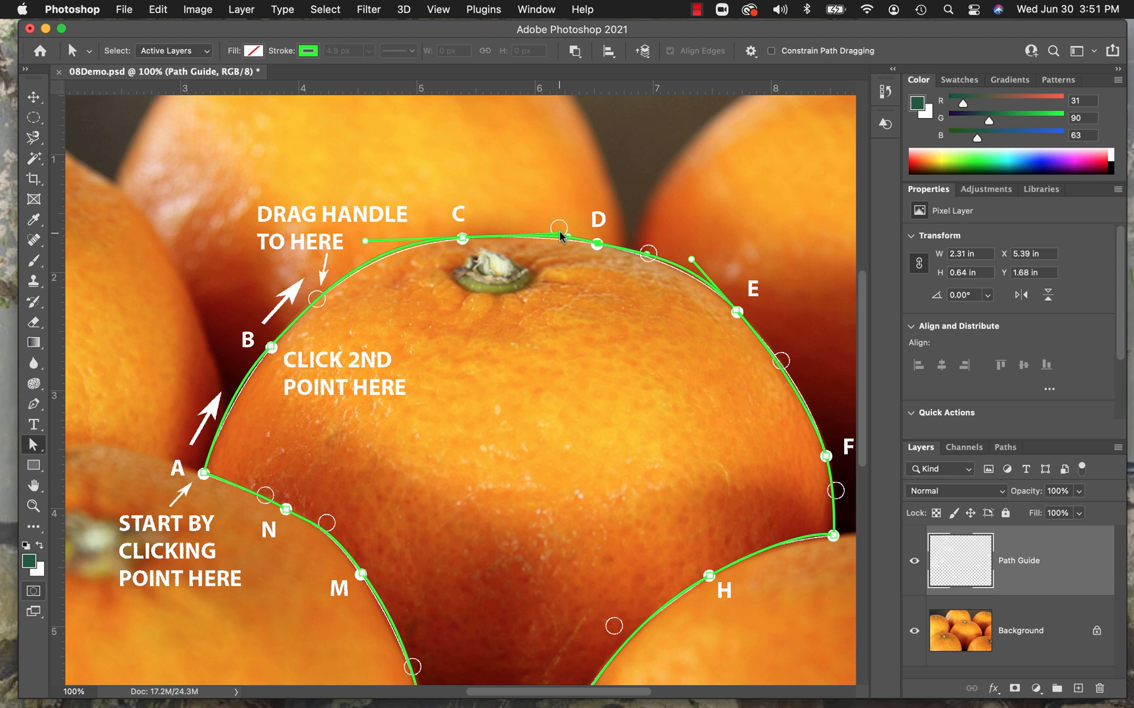
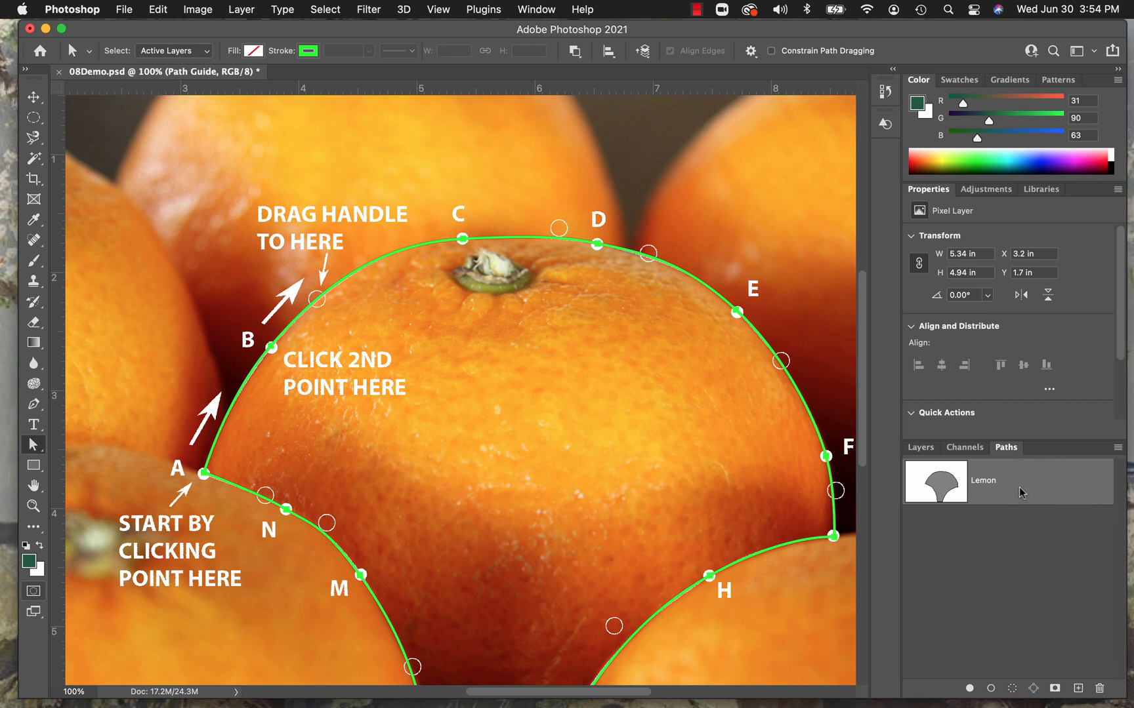
Load the Lemon path as a selection and return to the layer list.
left_click(921, 447)
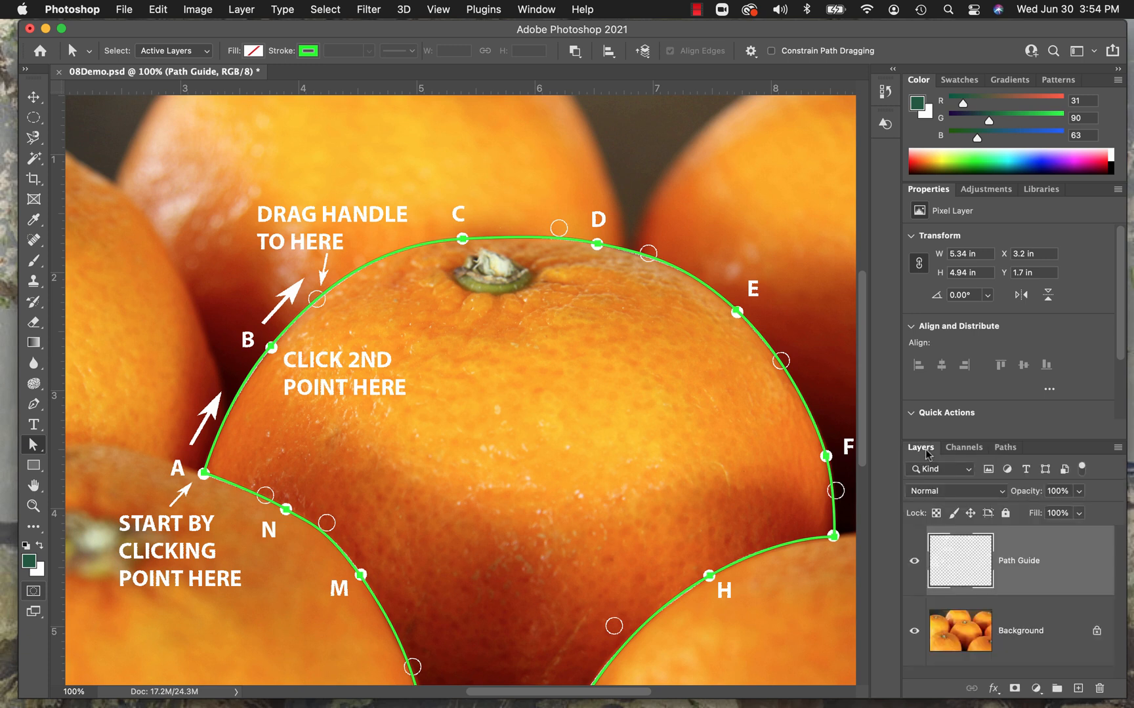
left_click(1006, 449)
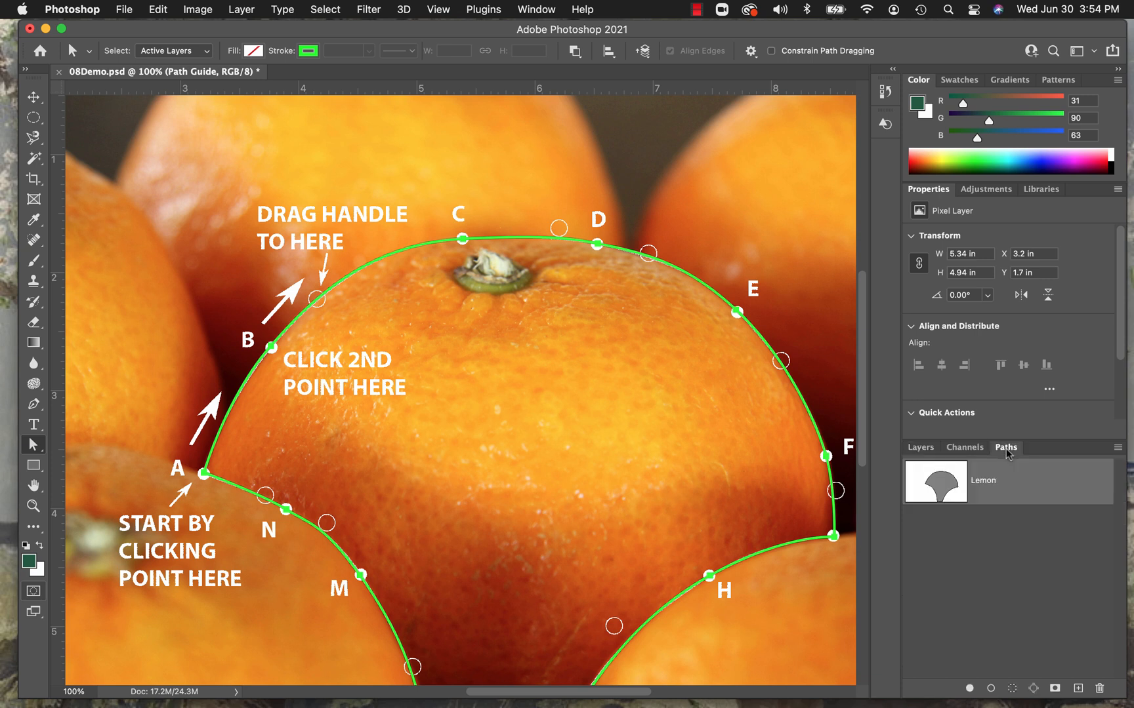
left_click(1013, 689)
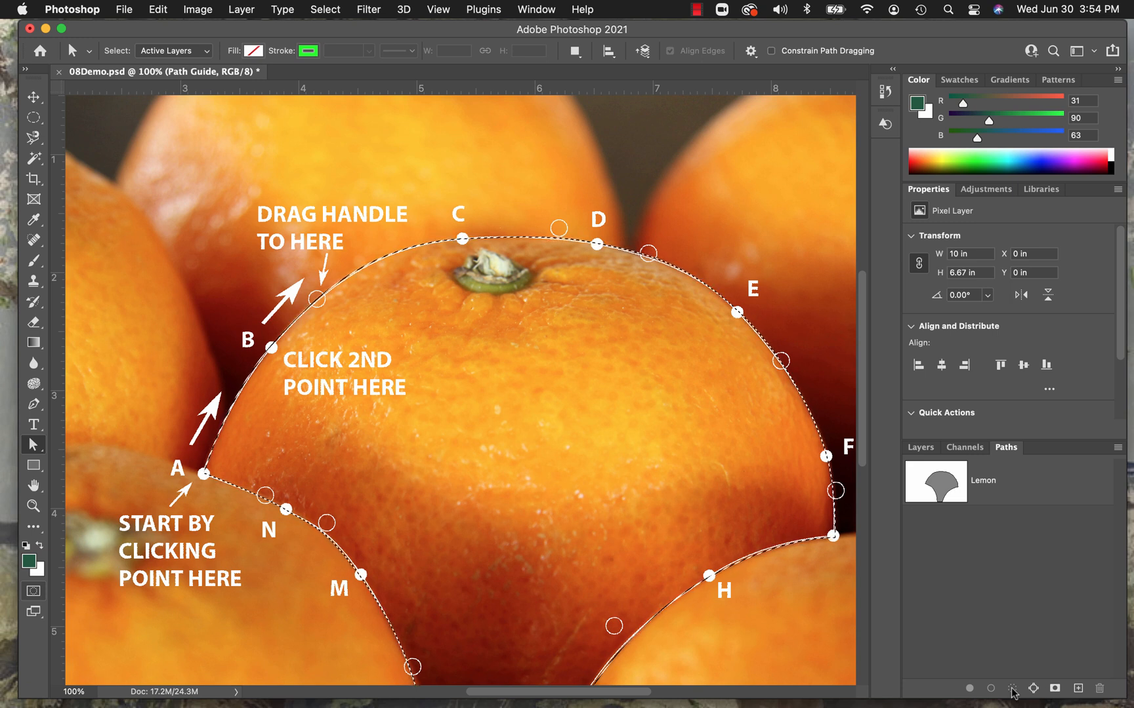
left_click(919, 449)
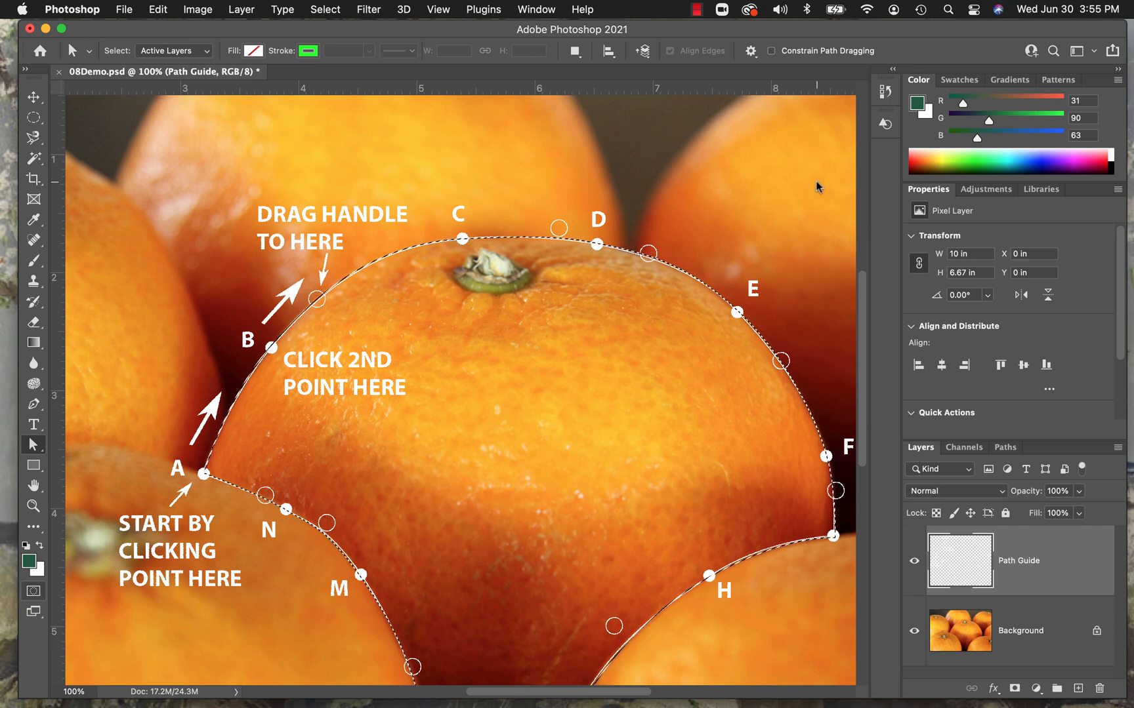
Fit the whole image in the window and invert the selection so only the centre orange is selected.
left_click(439, 9)
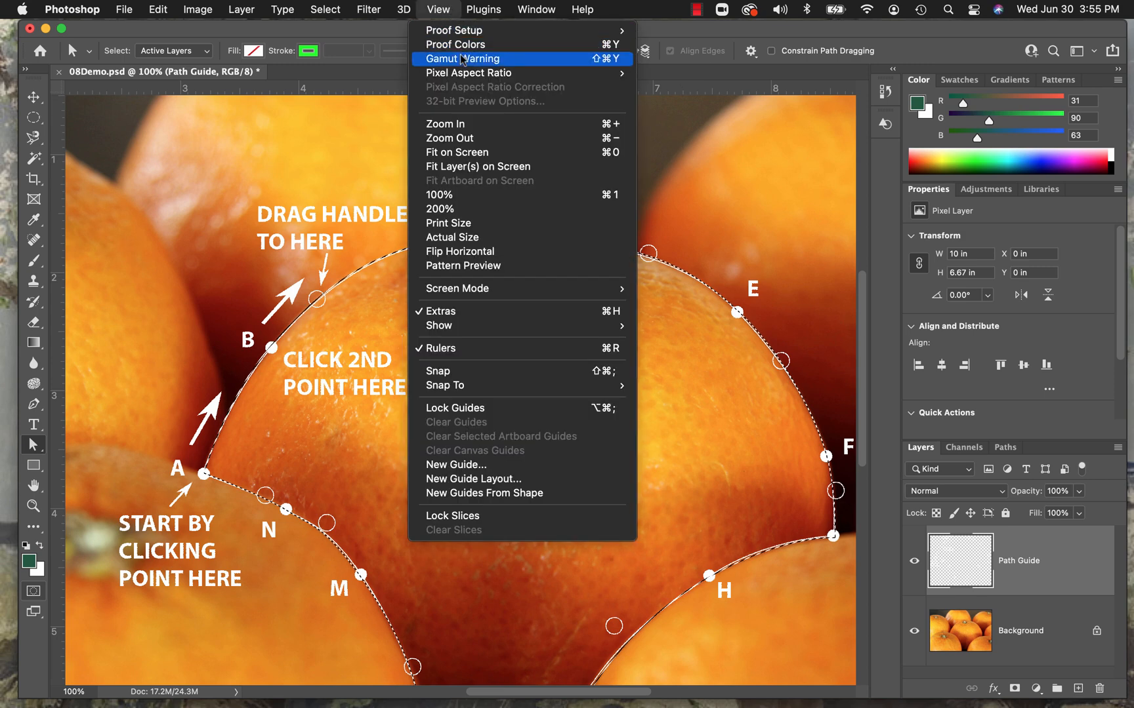
left_click(463, 152)
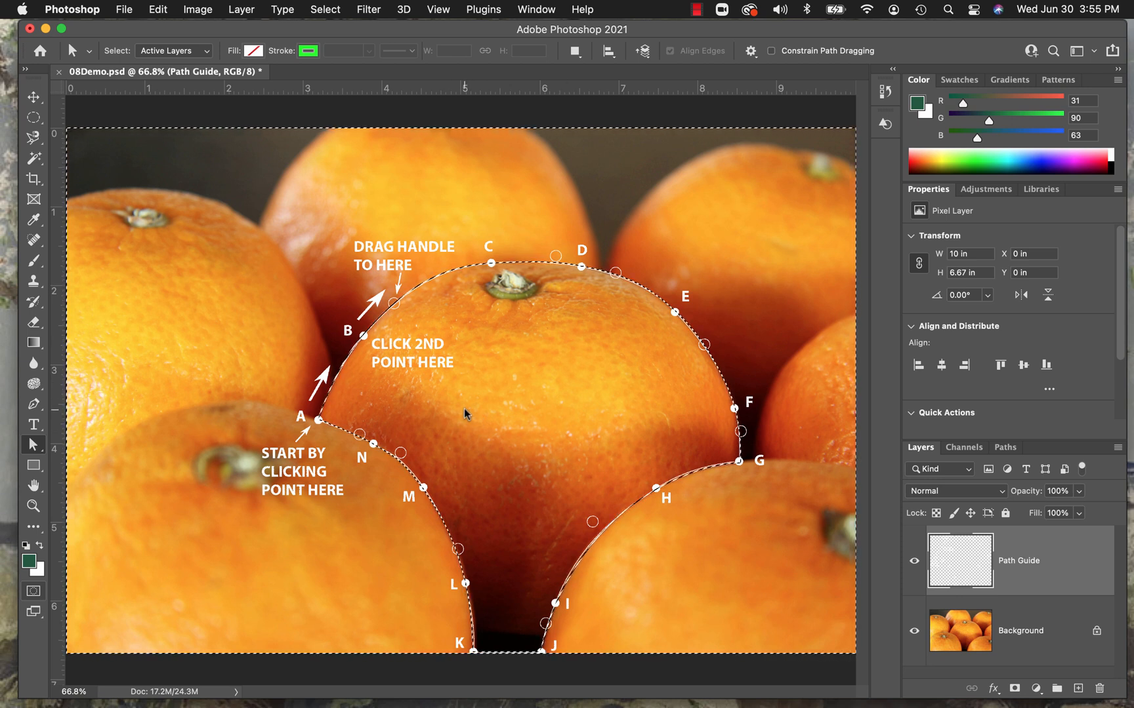
left_click(333, 11)
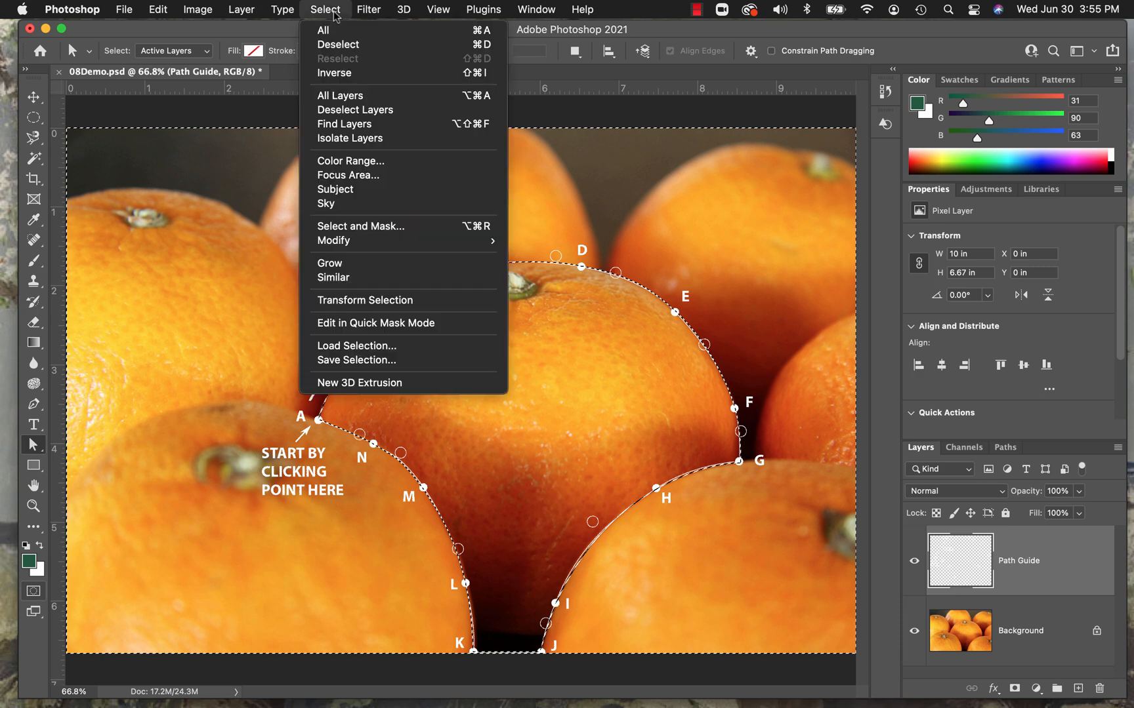
left_click(333, 73)
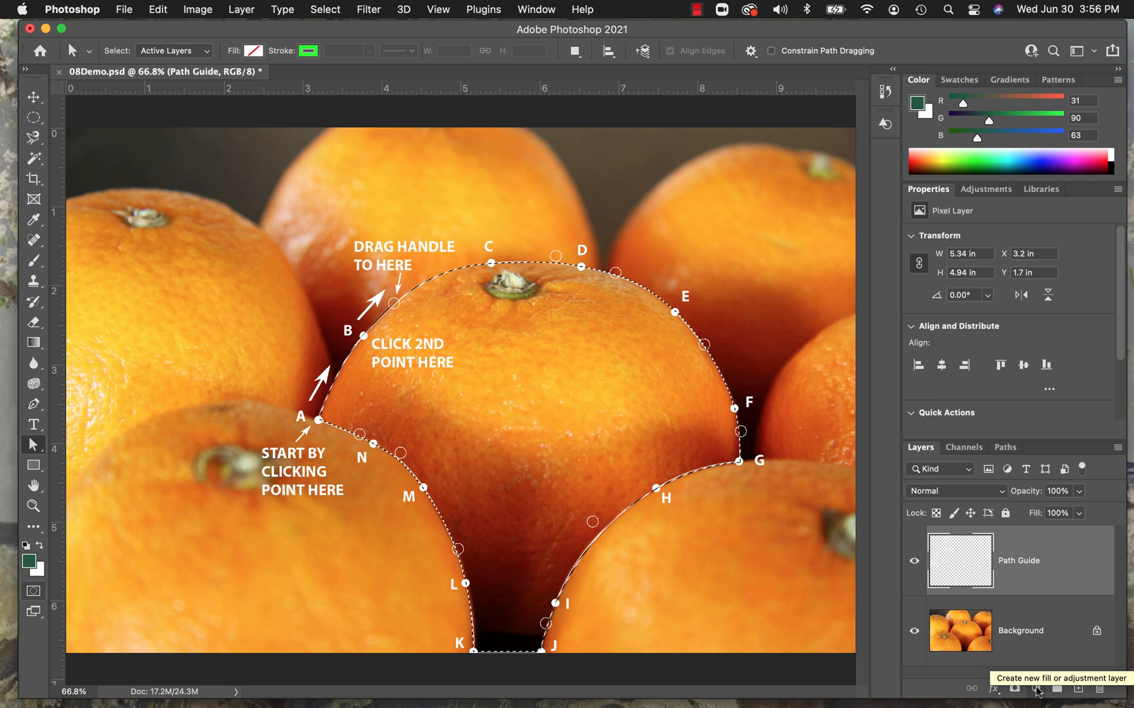
Add a Hue/Saturation adjustment layer masked to the centre orange and hide the Path Guide layer.
left_click(987, 189)
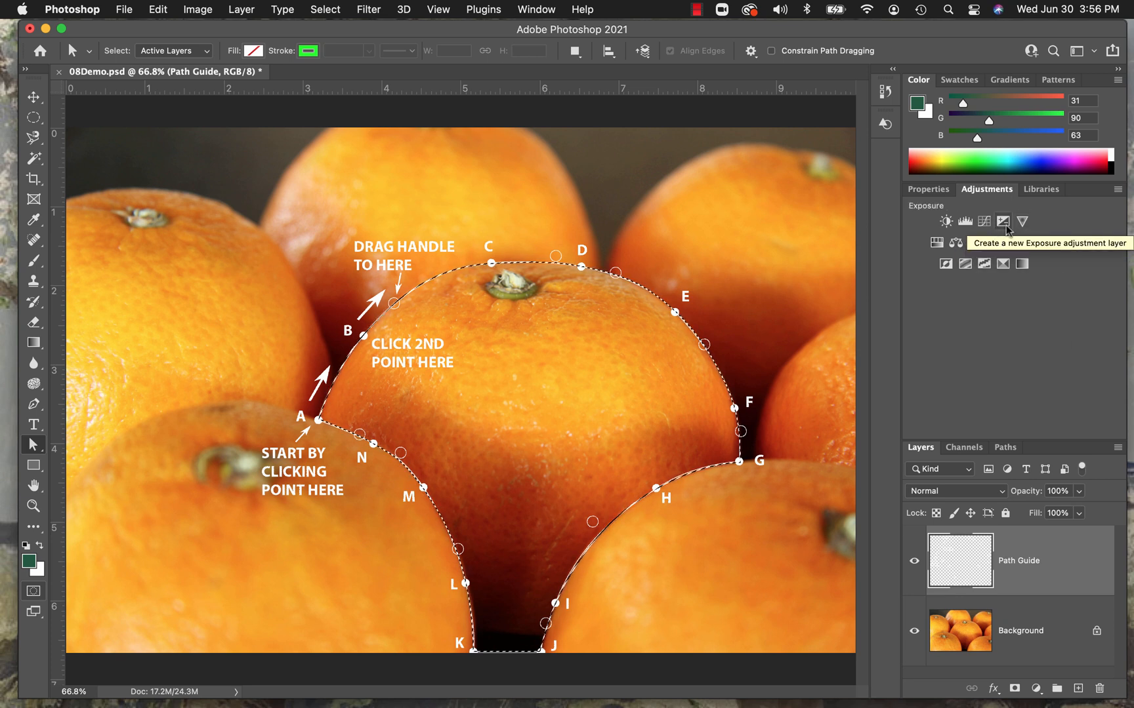
left_click(937, 244)
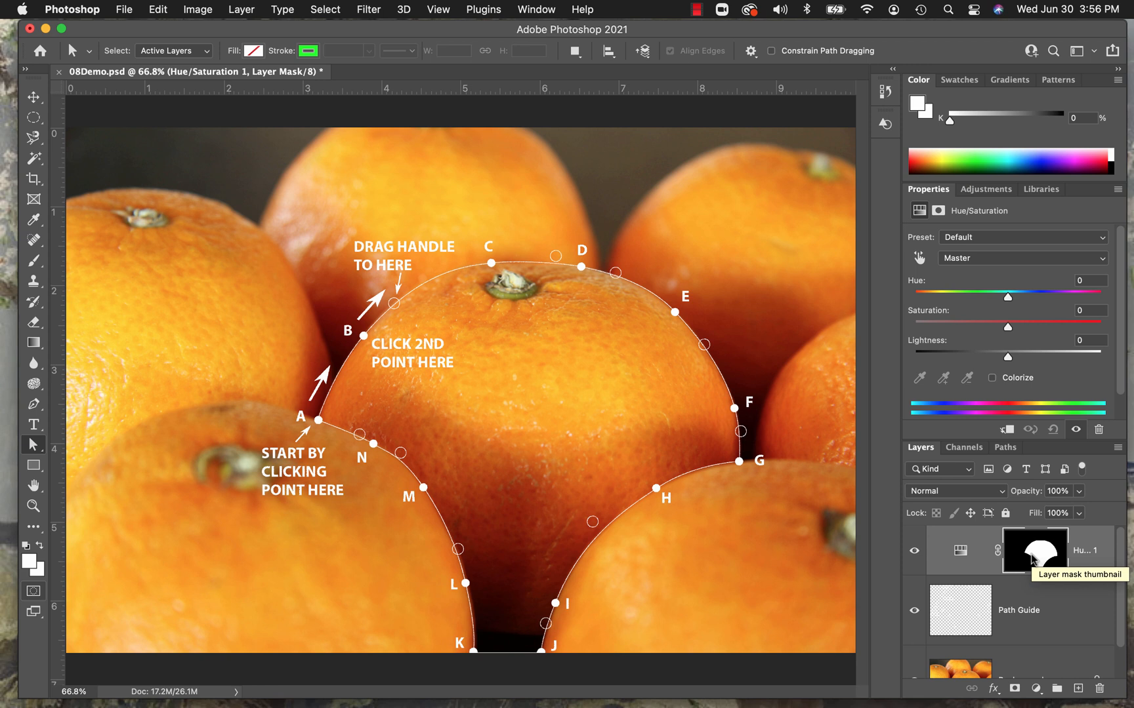
left_click(914, 612)
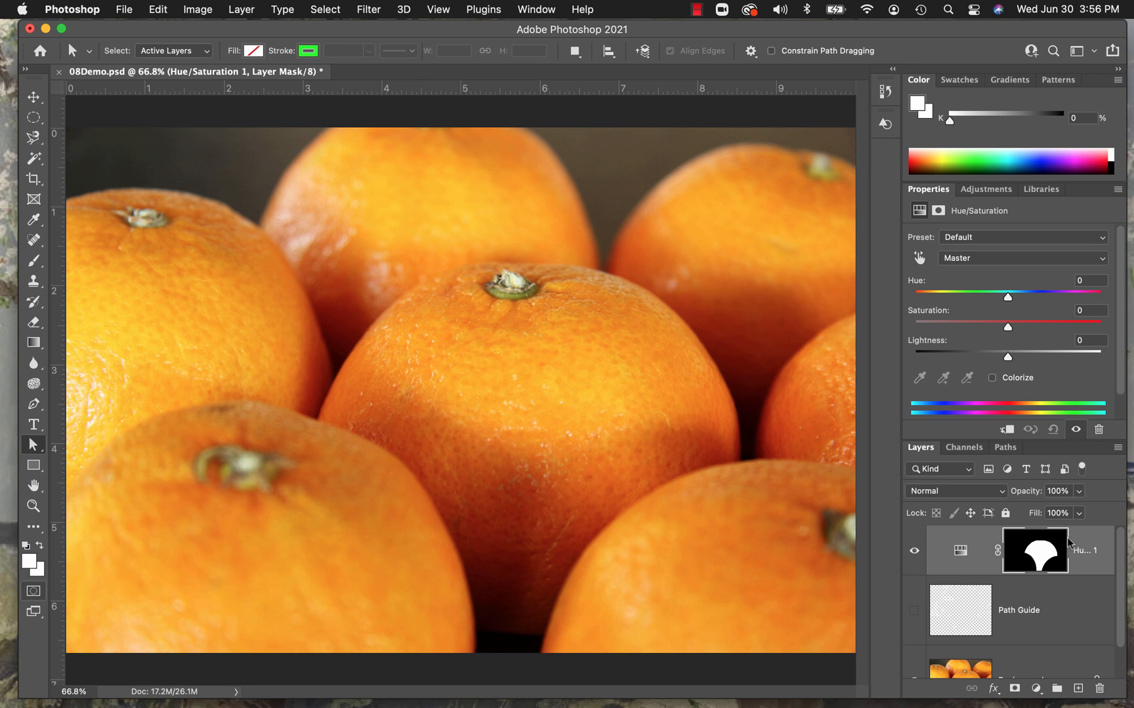
scroll(1099, 568, "down", 1)
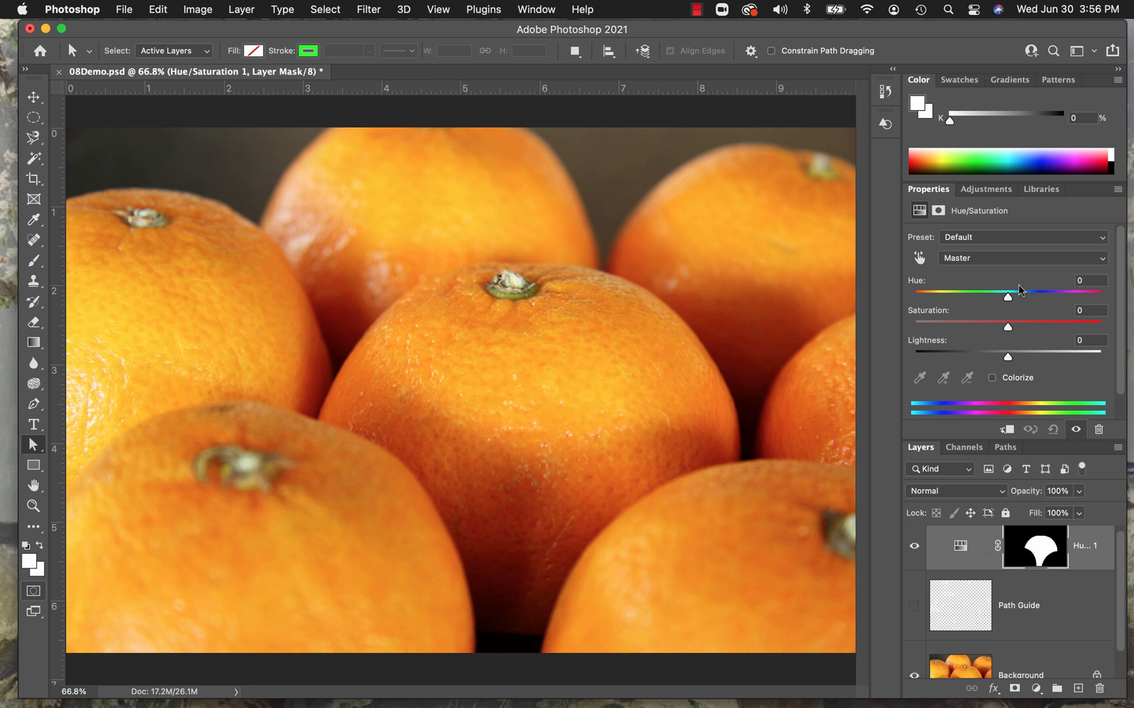
Set the adjustment layer's Hue to +18 to turn the centre orange yellow, and save the document.
left_click_drag(1007, 294, 1017, 295)
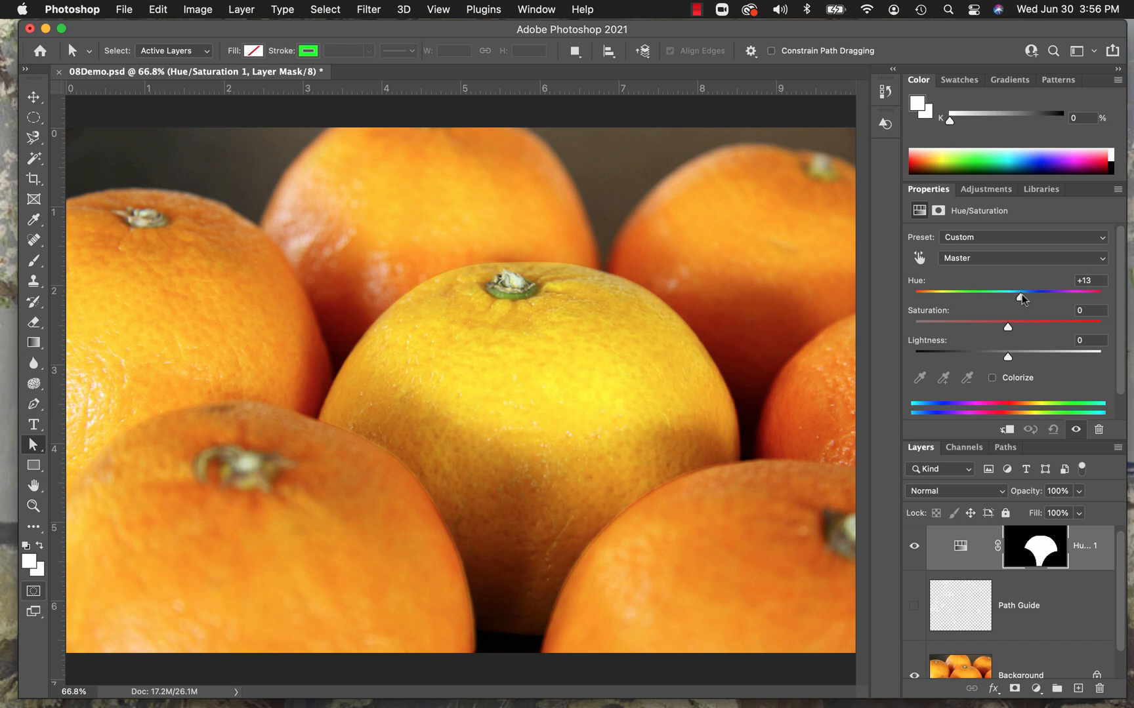
left_click_drag(1022, 294, 1025, 298)
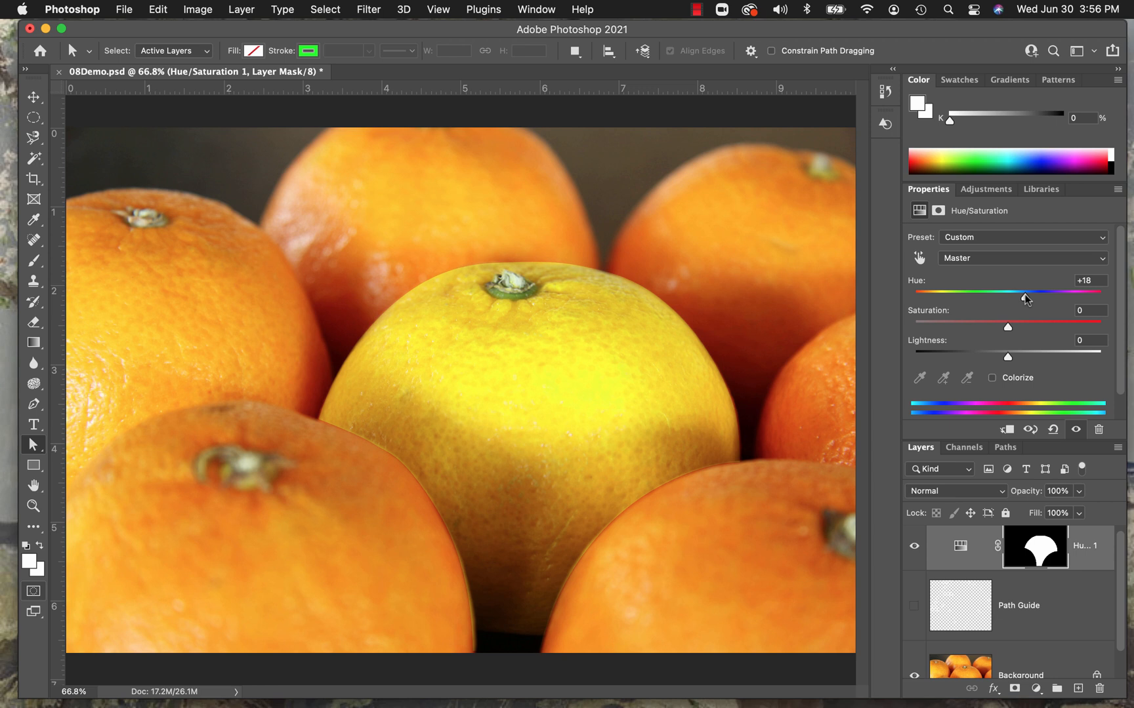
left_click(123, 9)
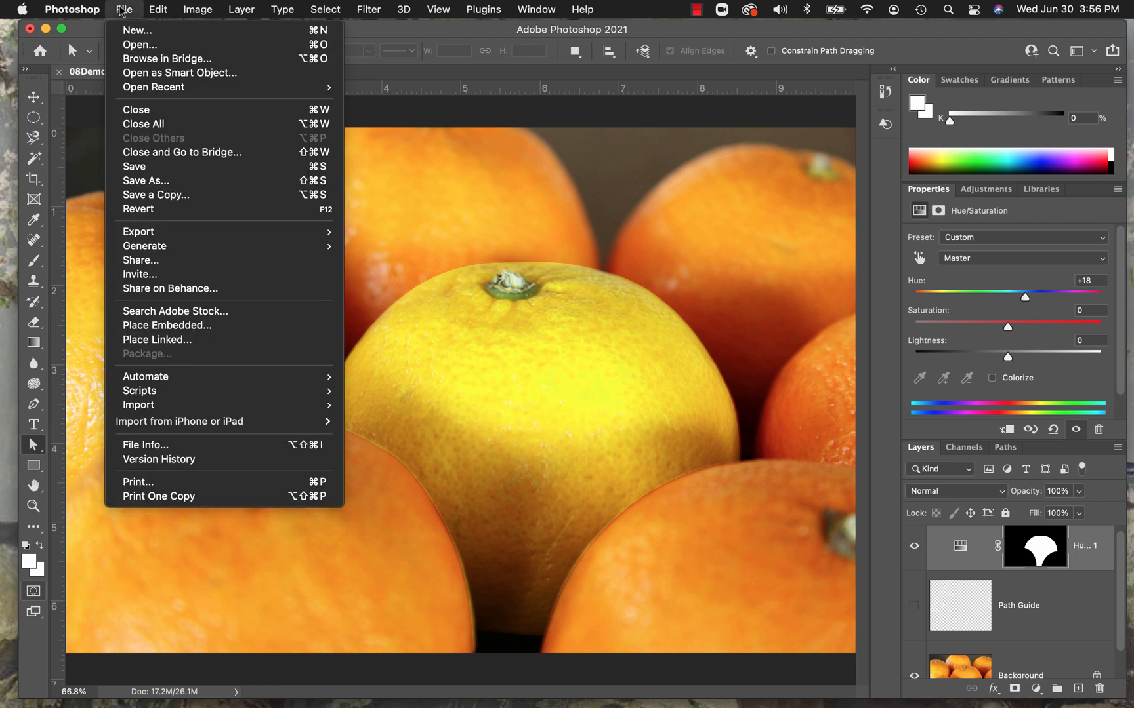
left_click(145, 168)
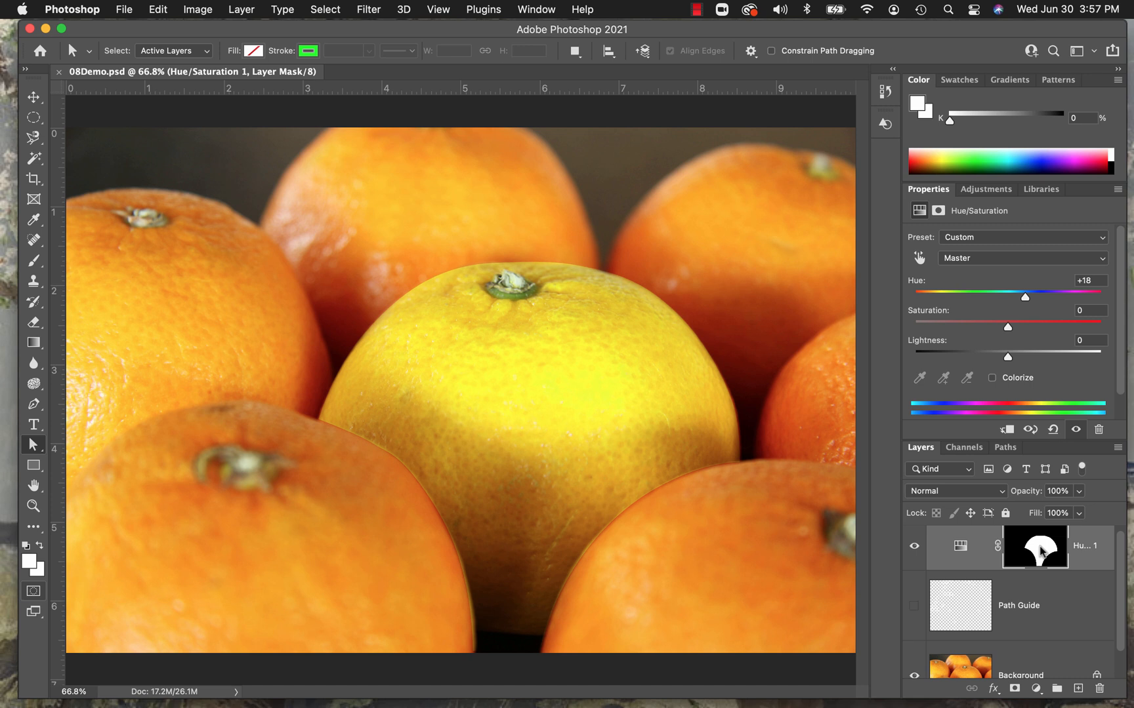
Paint black on the Hue/Saturation layer's mask along the left front orange's edge, using a 30 px brush at 13% opacity.
left_click(1041, 552)
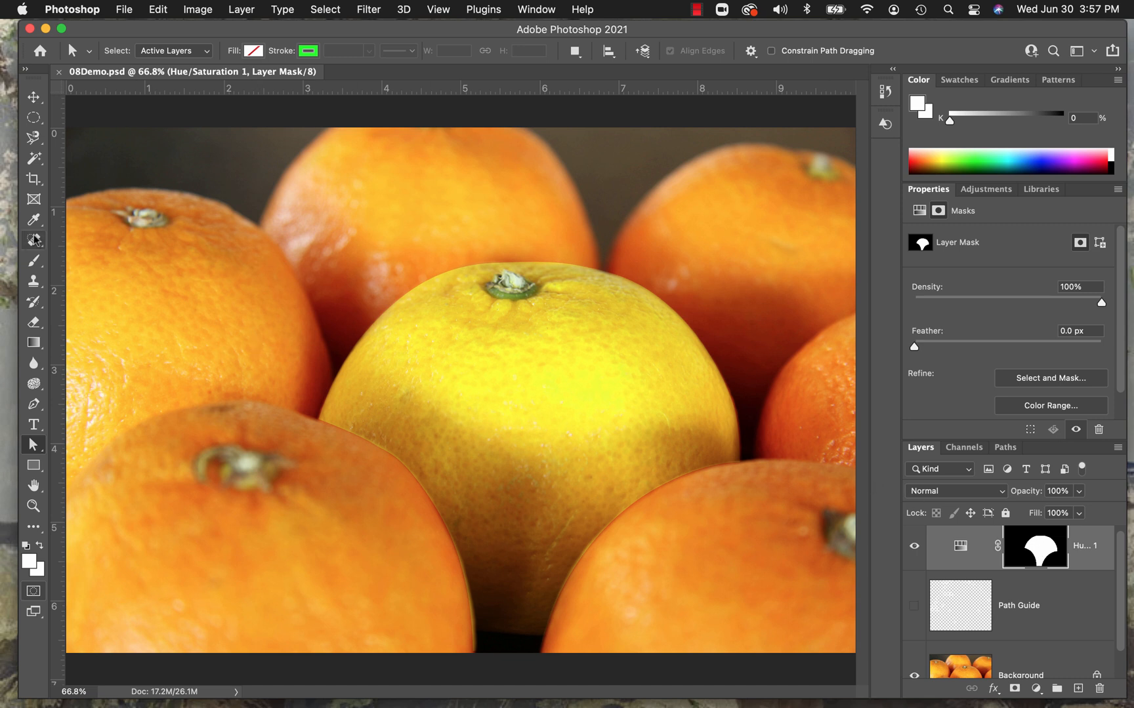
left_click(32, 265)
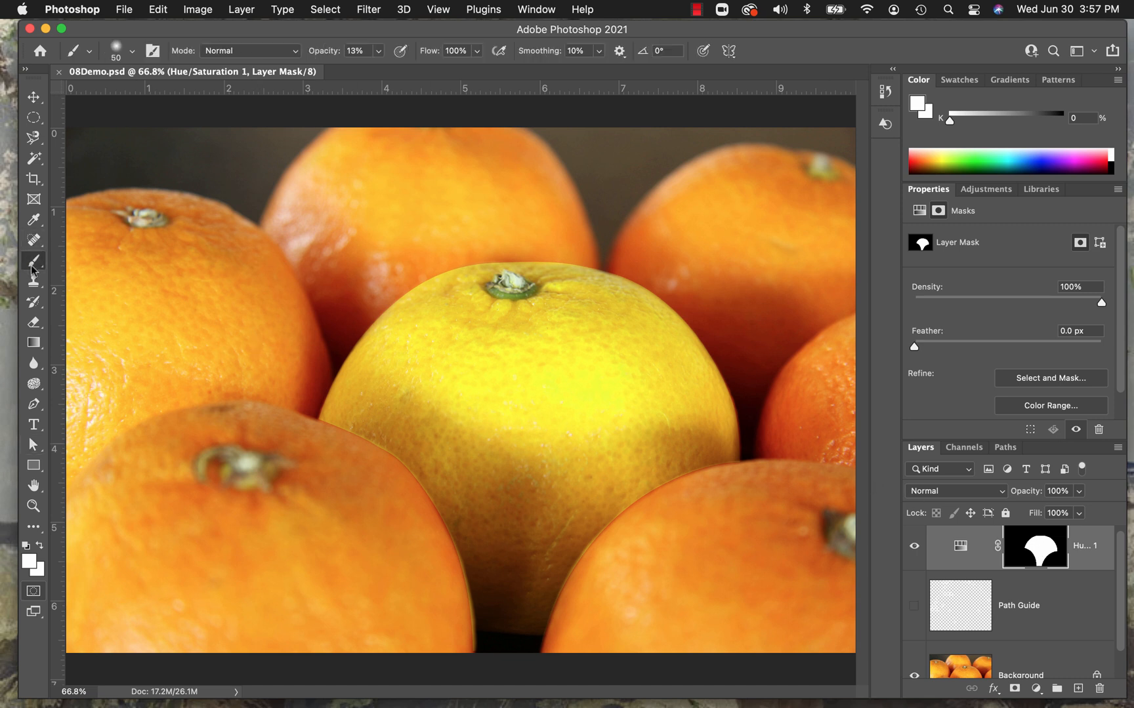
left_click(27, 548)
left_click(33, 505)
left_click(370, 436)
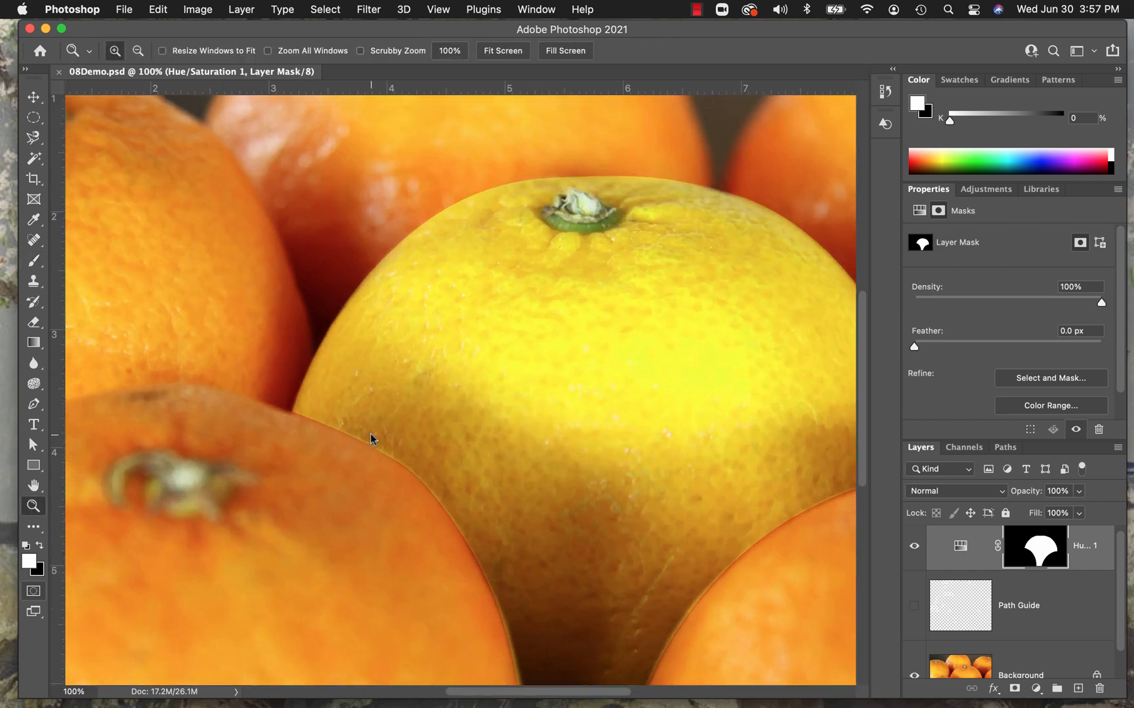
left_click(370, 436)
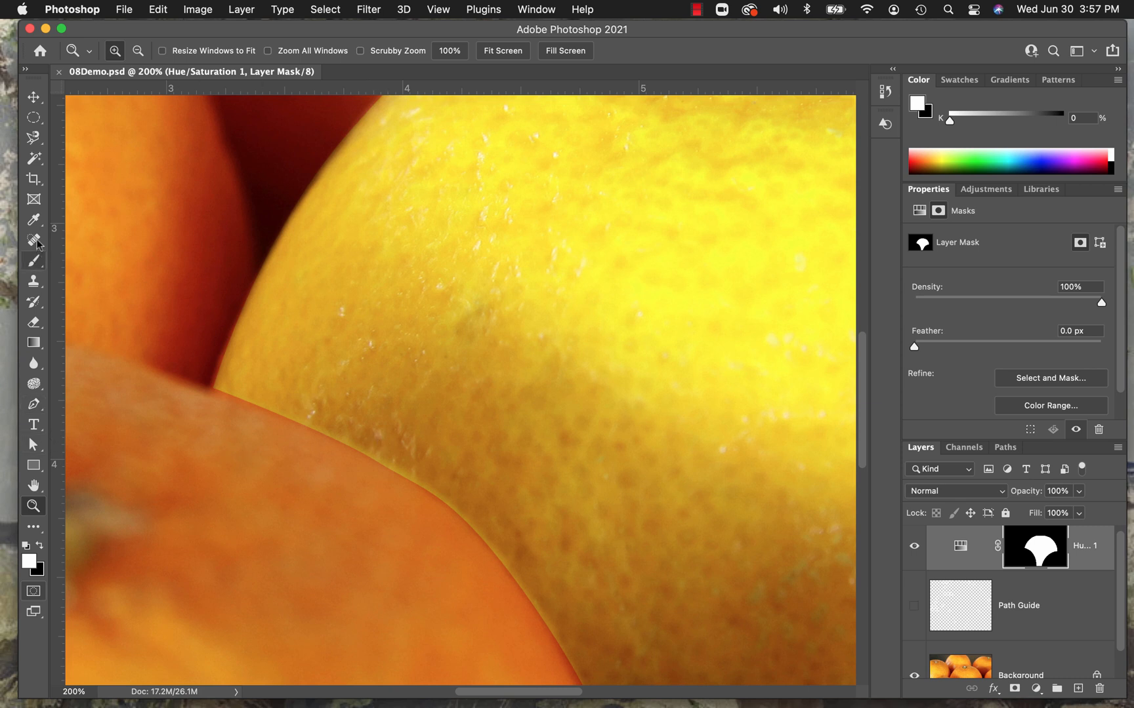
left_click(34, 260)
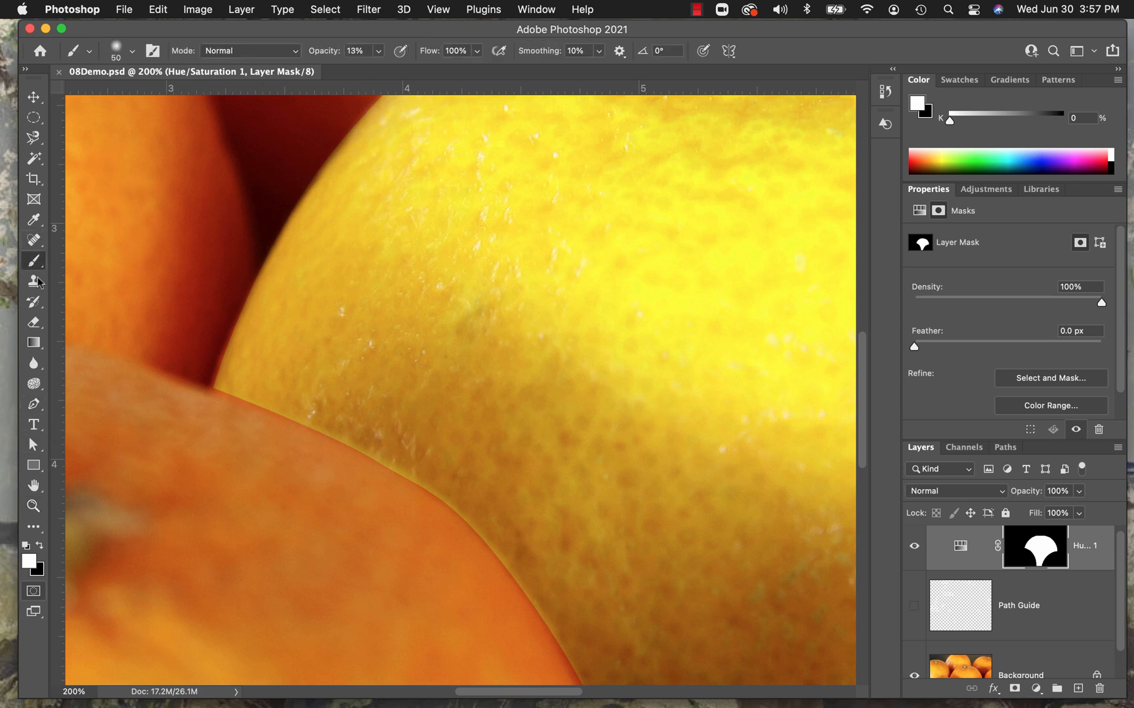
left_click(41, 574)
left_click(41, 547)
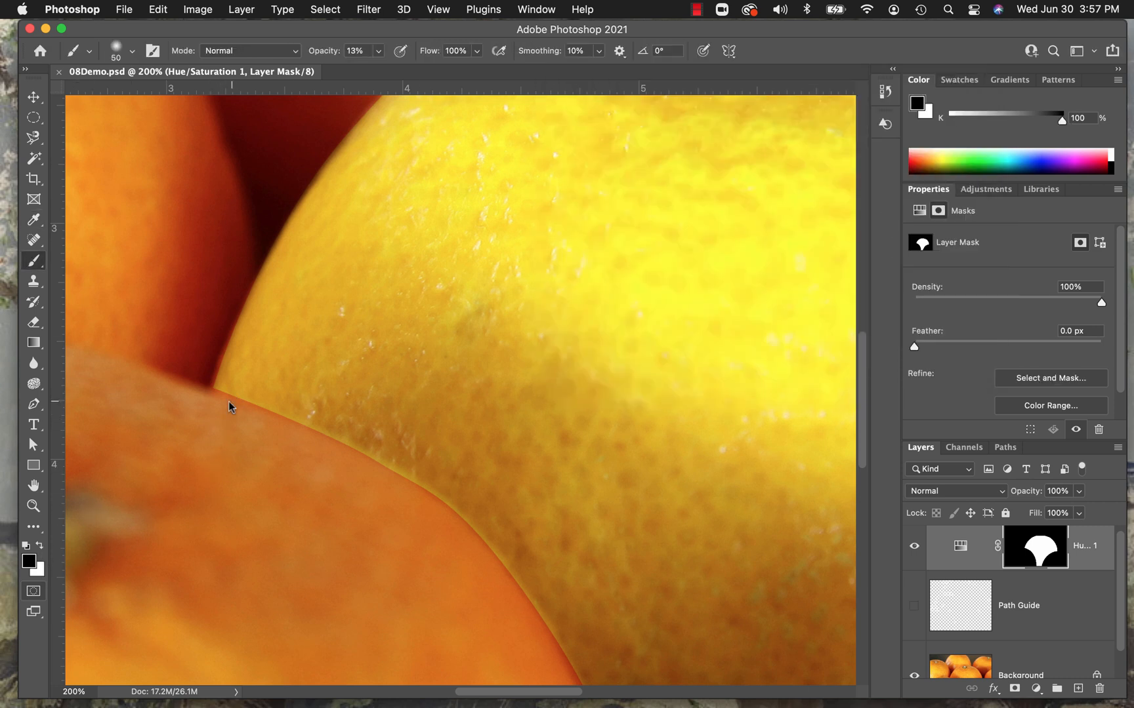
key("bracketleft")
left_click_drag(470, 534, 467, 513)
Raise the brush opacity to 100% and paint out the yellow fringe along the lower part of the left front orange's edge.
scroll(394, 431, "down", 10)
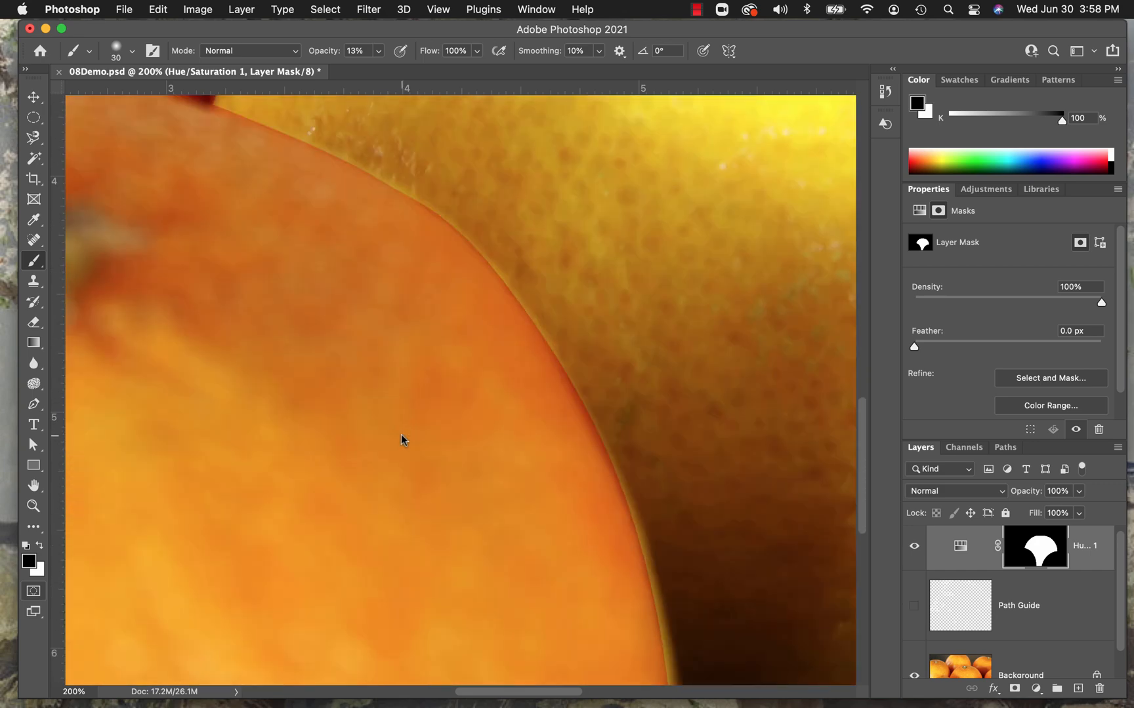
scroll(402, 438, "down", 1)
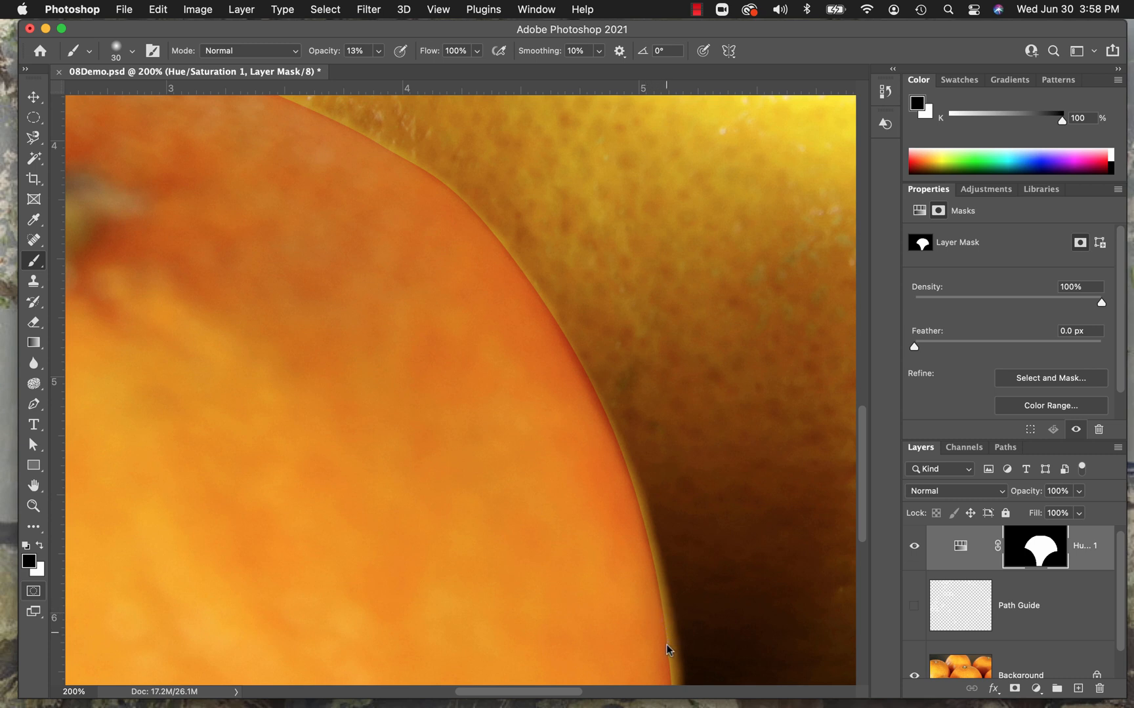
left_click(379, 53)
left_click_drag(373, 69, 464, 74)
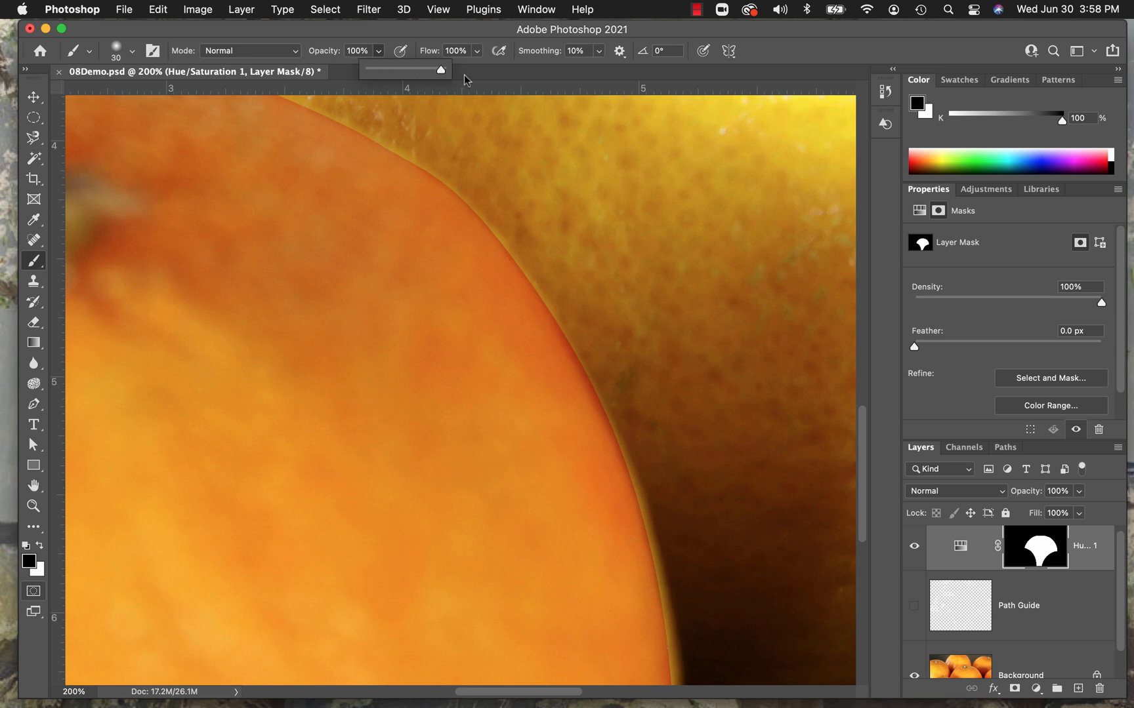
left_click(655, 605)
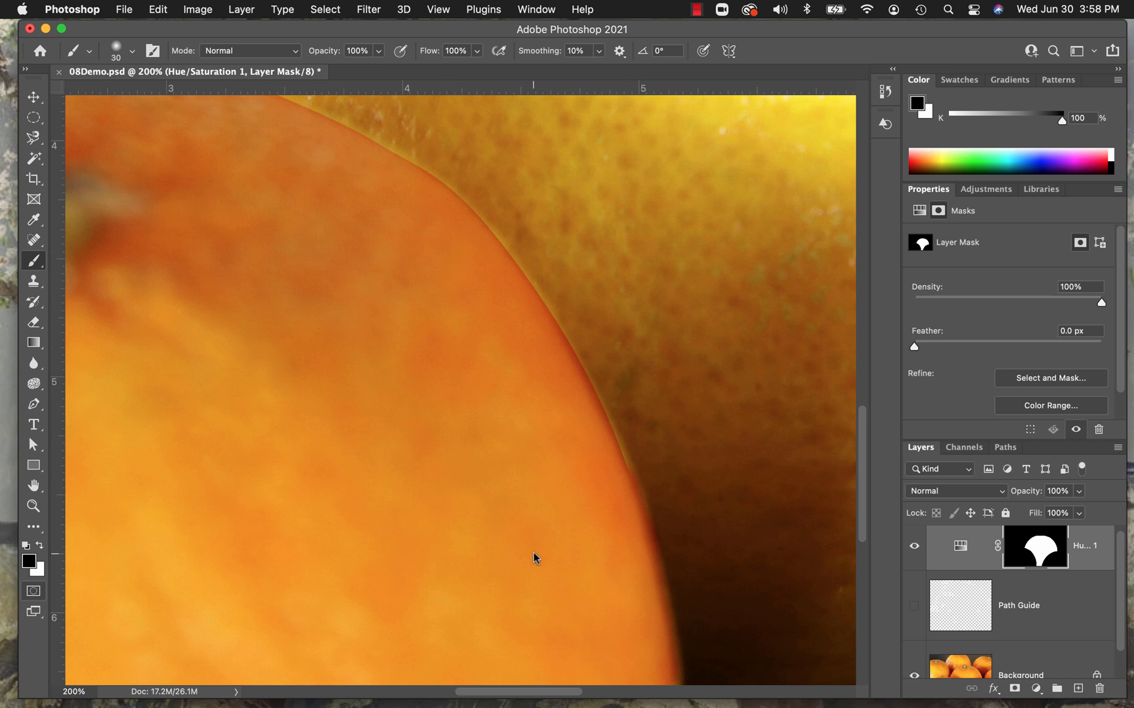
left_click_drag(602, 412, 79, 340)
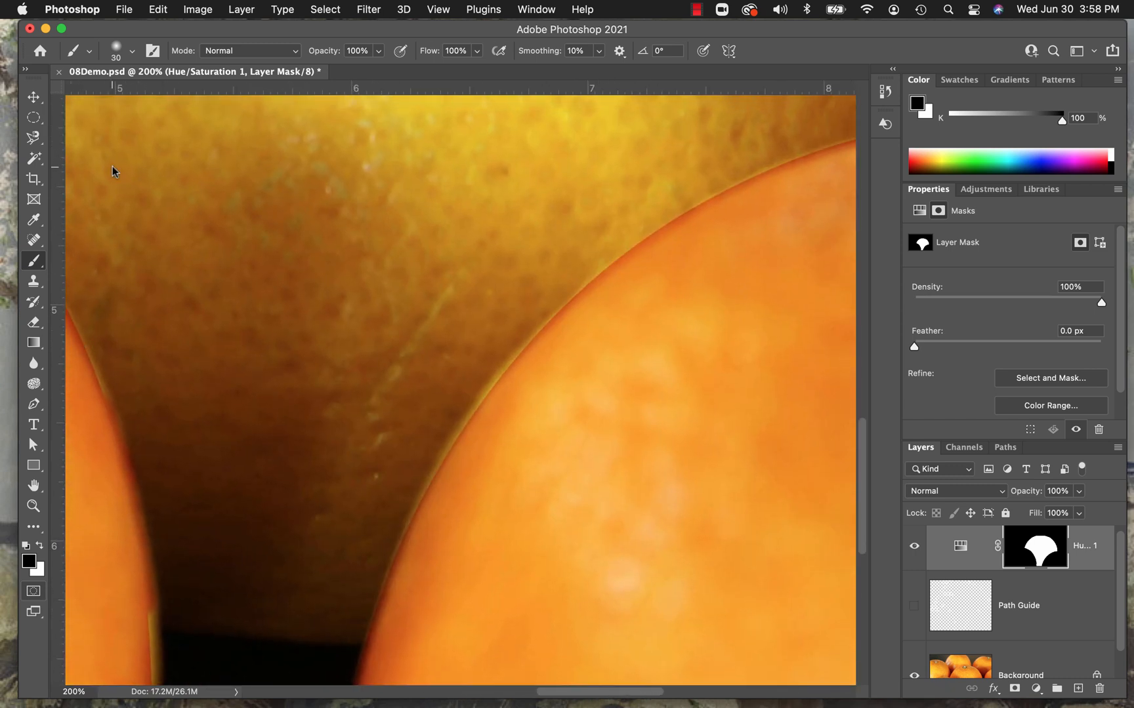
Refine the mask along the right front orange's edge, alternating black to remove the yellow fringe and white to restore it.
left_click(507, 366)
key("super+z")
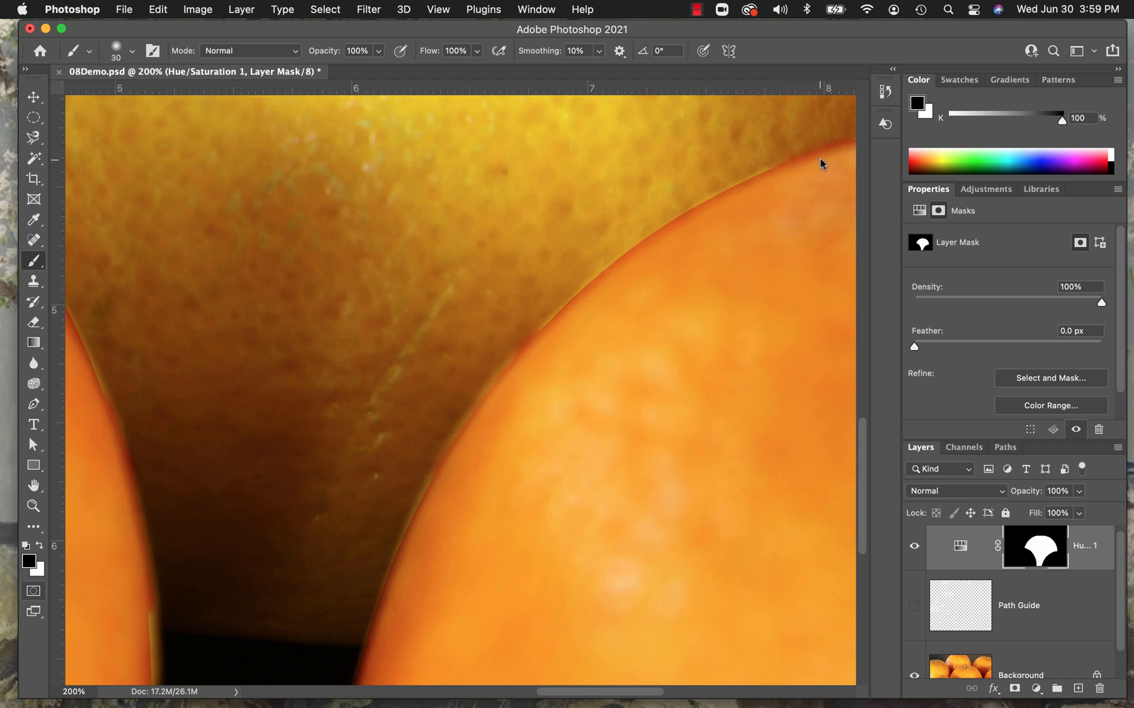
key("x")
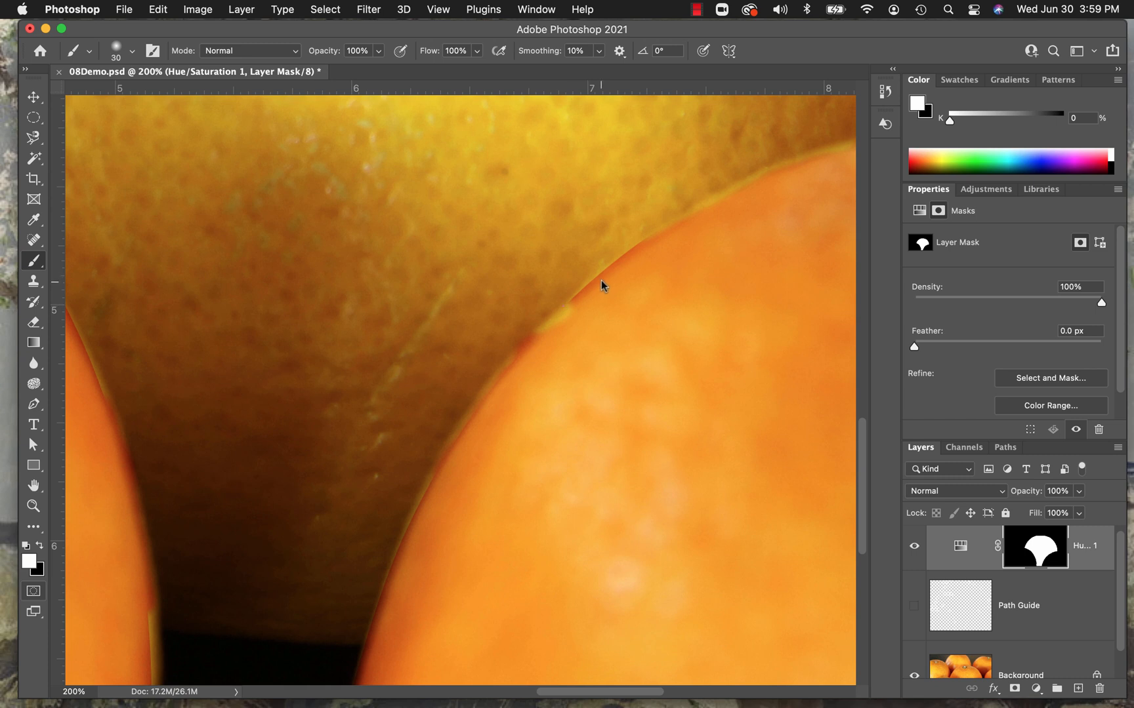
key("x")
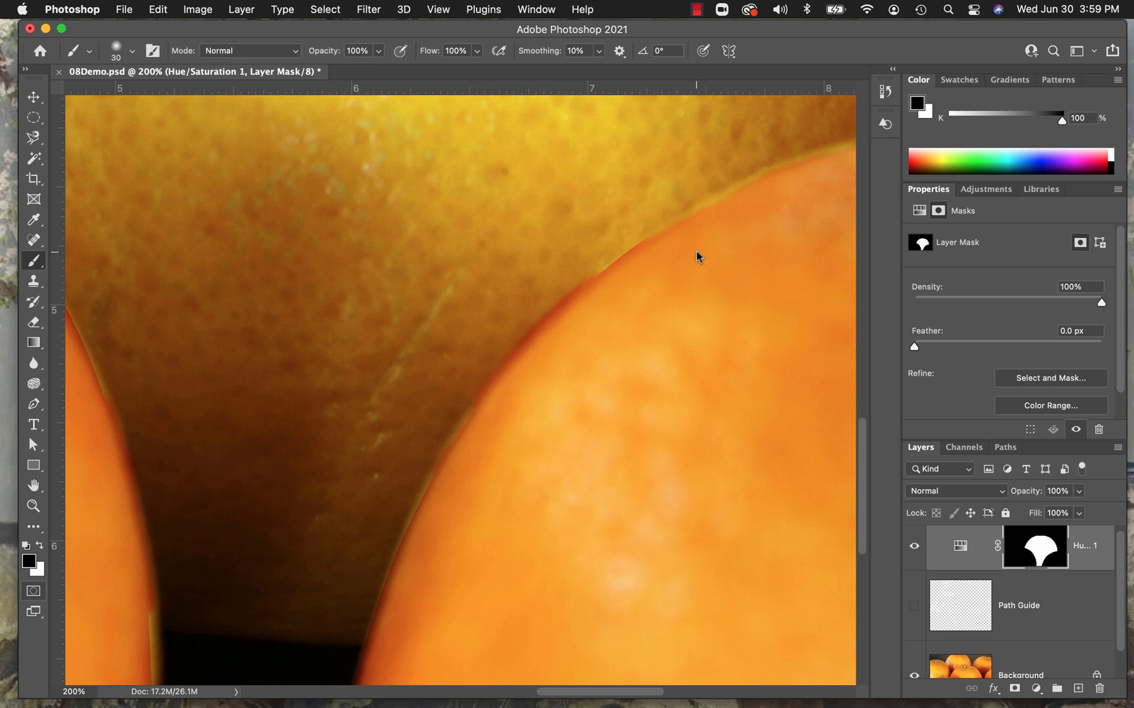
key("x")
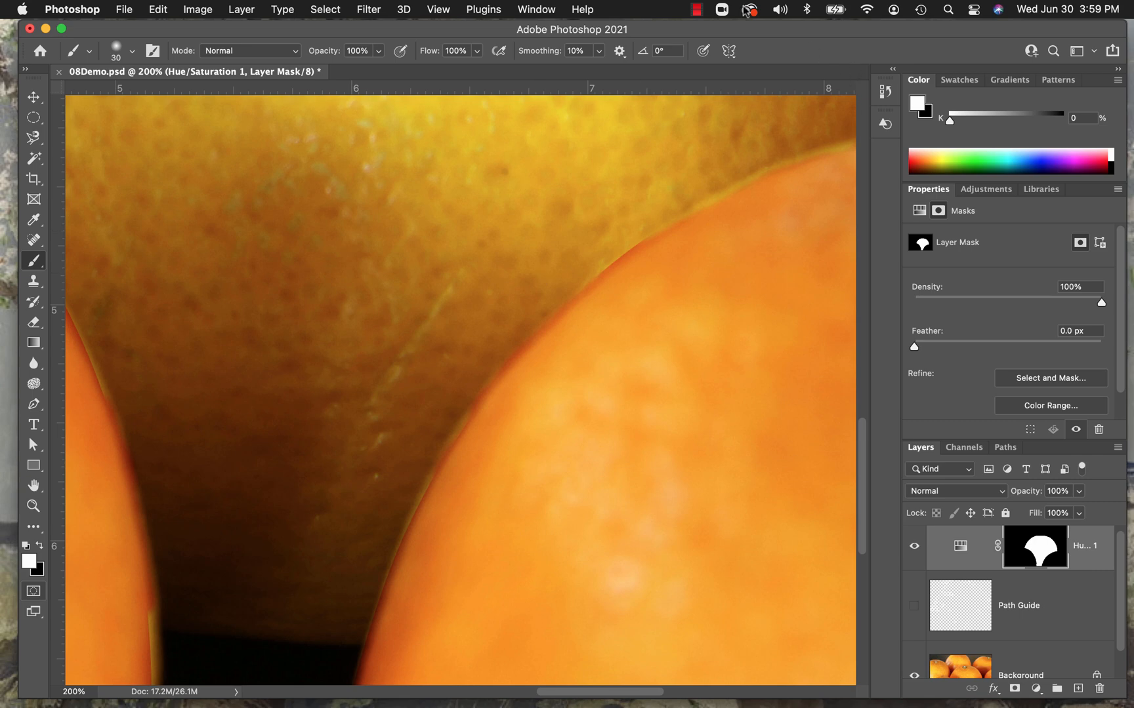
Check the mask's edges in the whole image and examine the border with the left front orange at 200% zoom.
left_click(438, 9)
mouse_move(484, 10)
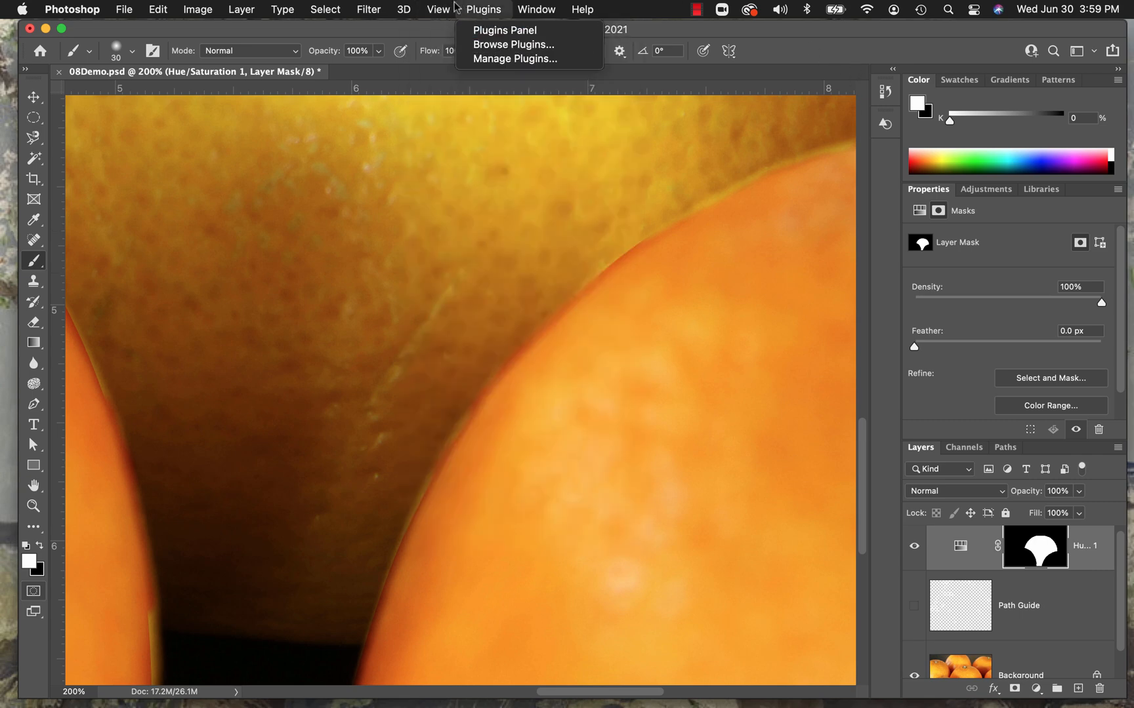
mouse_move(439, 9)
left_click(446, 157)
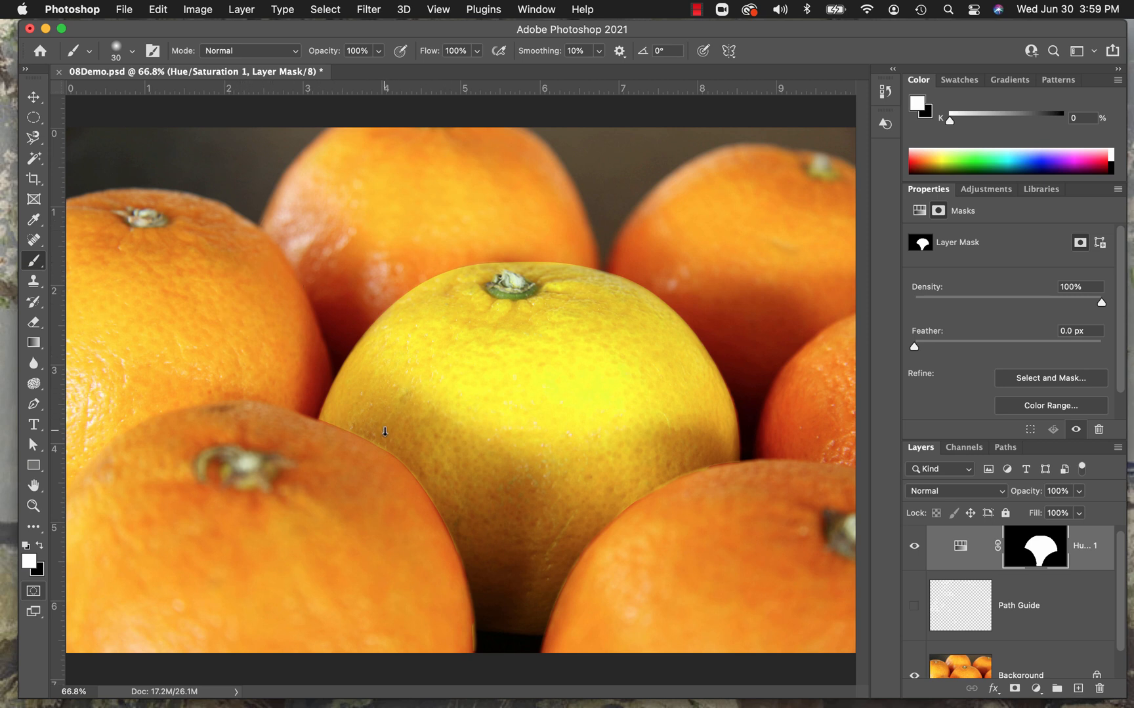
left_click(33, 505)
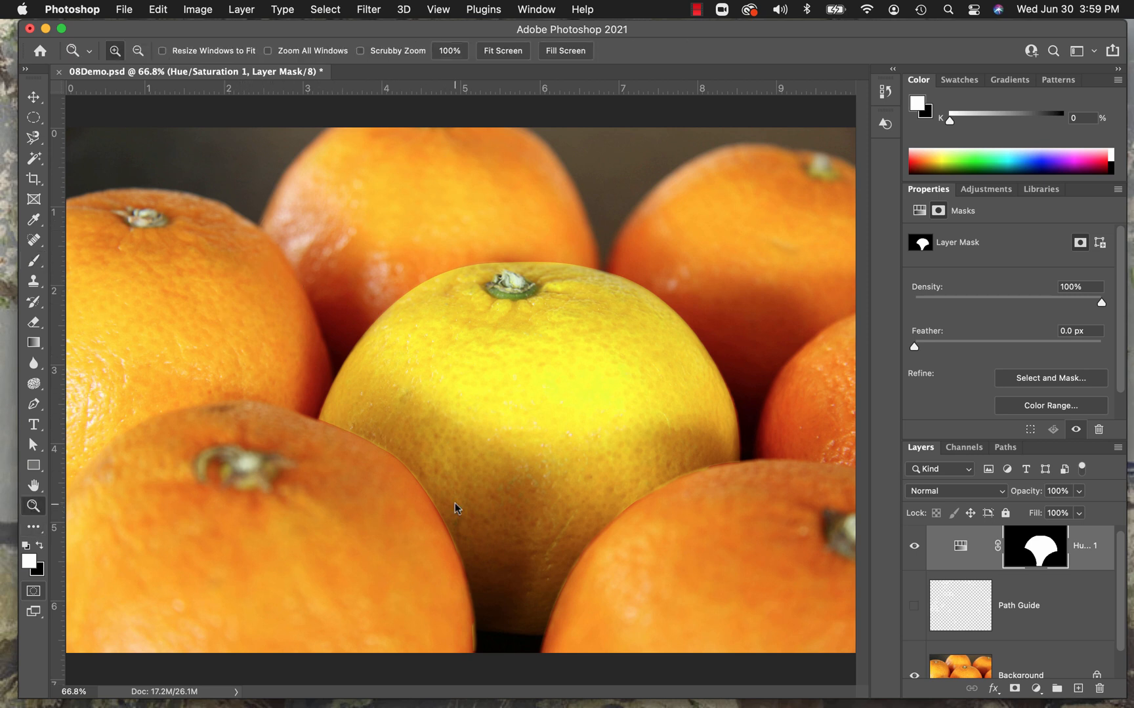
left_click(422, 478)
left_click(422, 478)
left_click(422, 478)
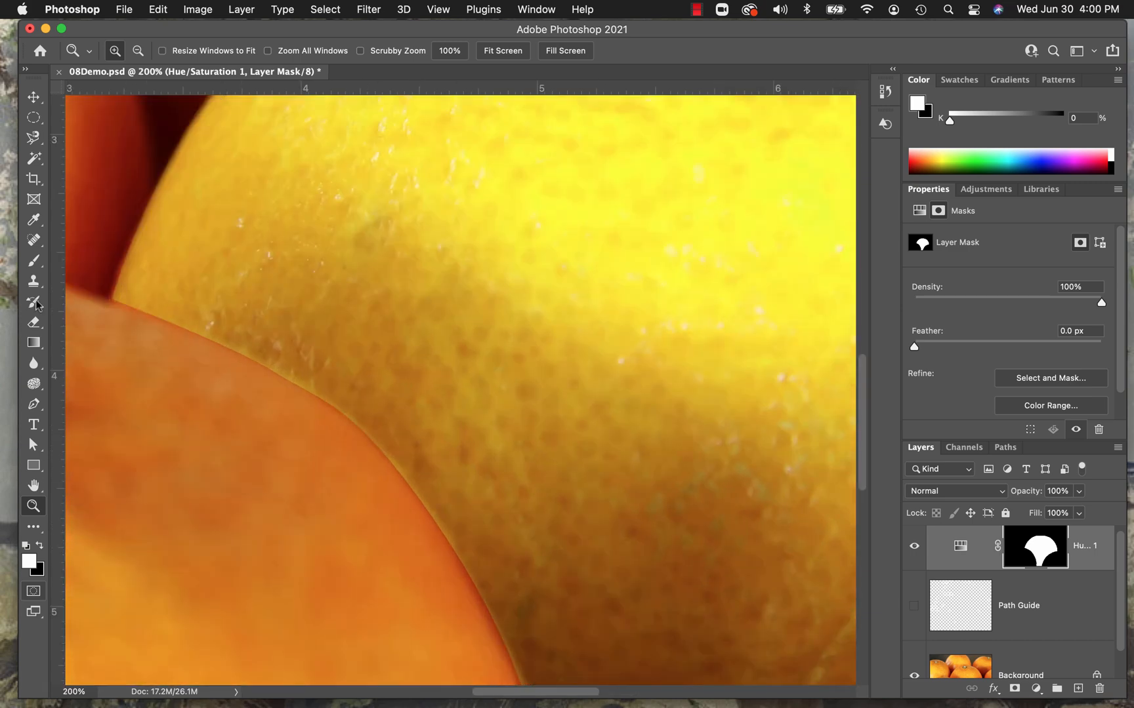
Switch the brush to black and try painting out the yellow fringe along the left front orange's edge at 30 px, undoing the strokes.
left_click(34, 260)
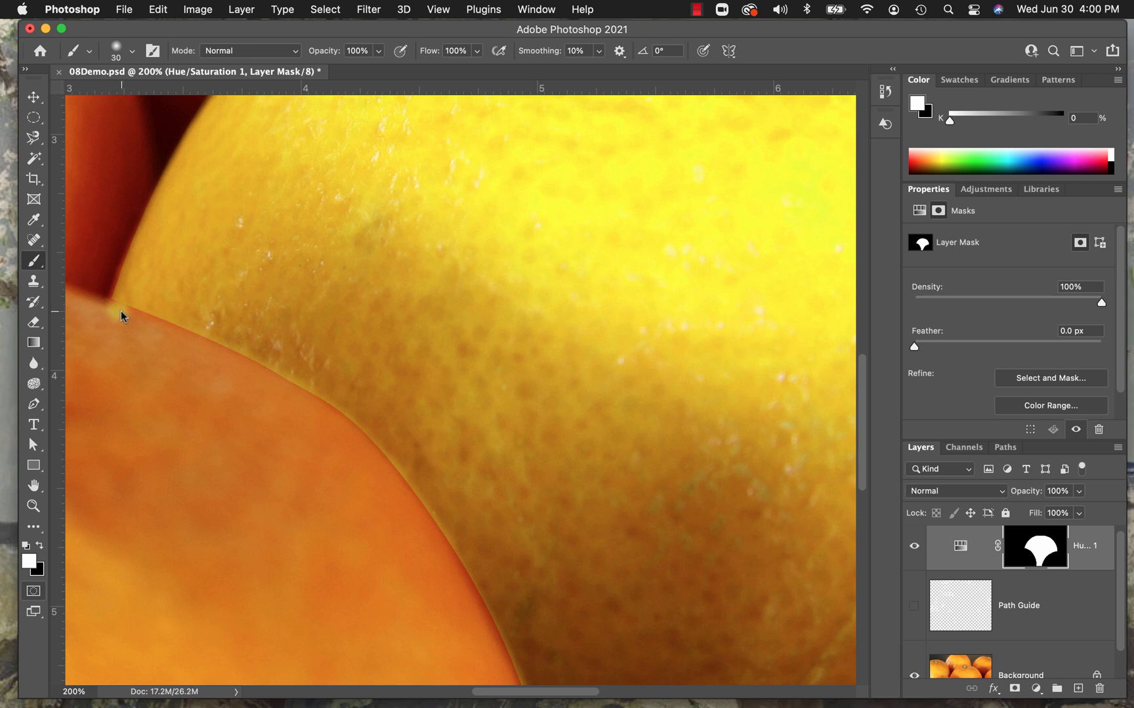
key("x")
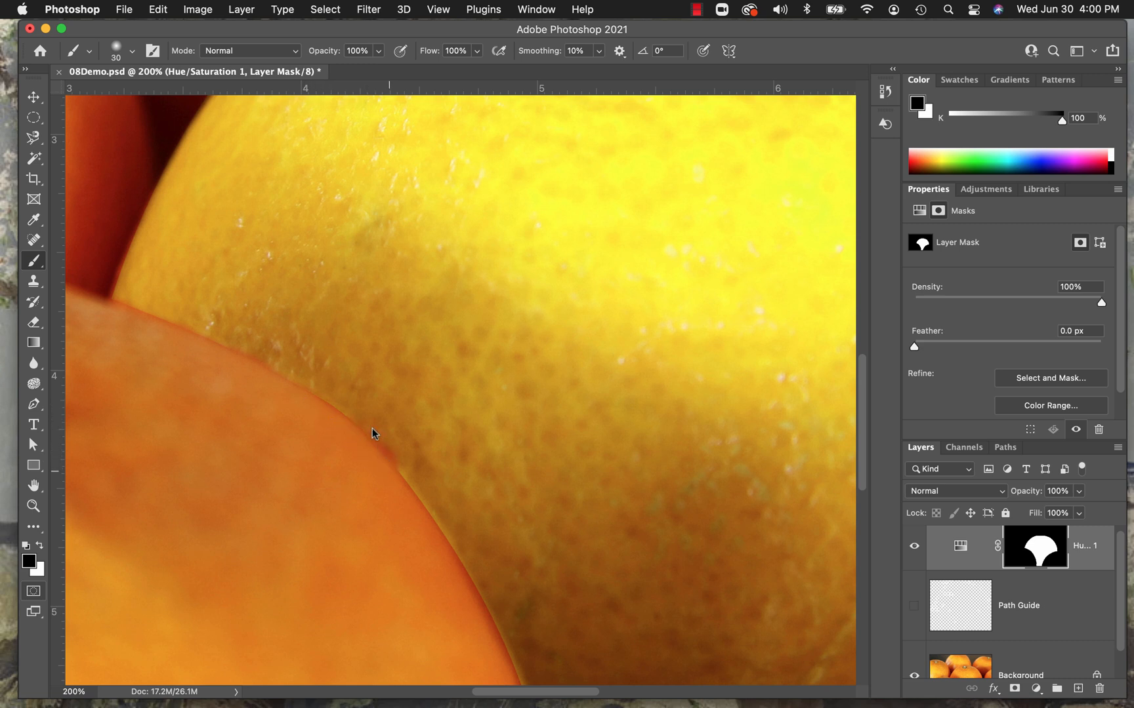
key("z")
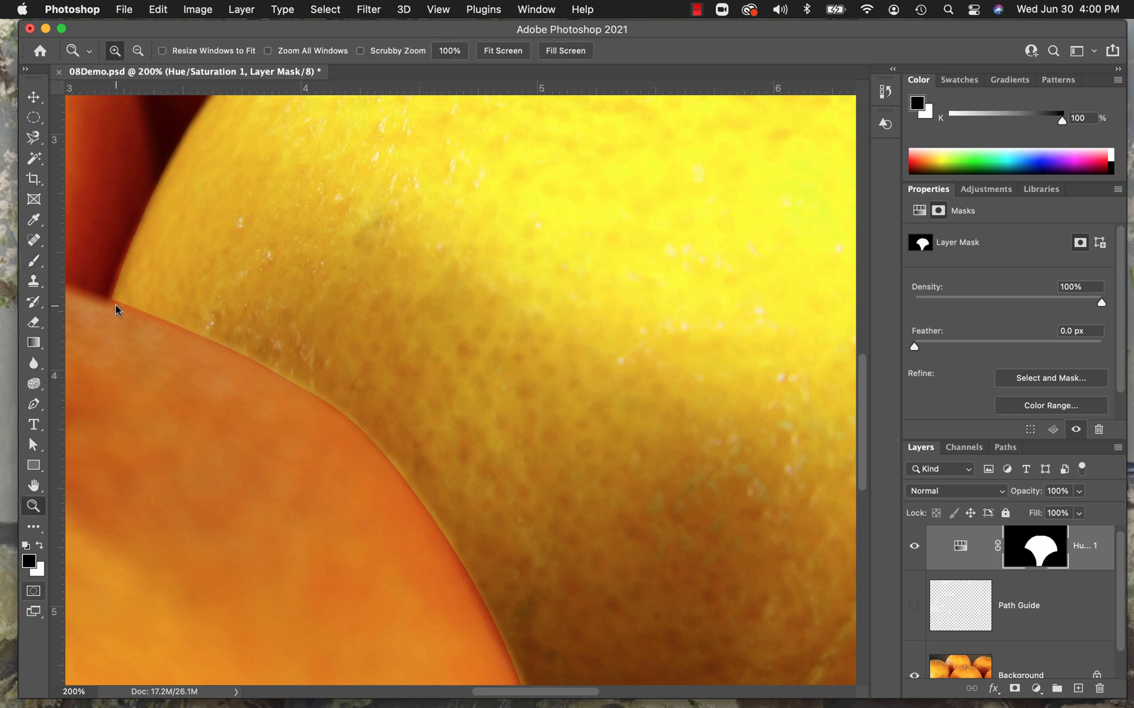
left_click(34, 263)
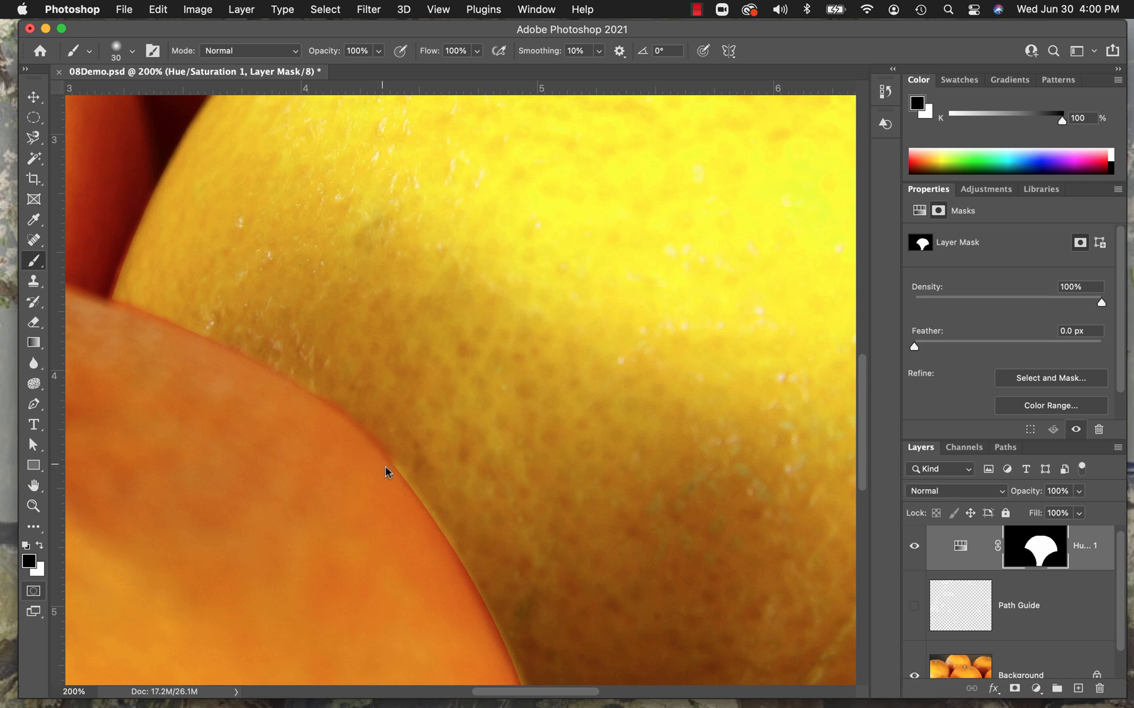
key("super+z")
Reduce the brush to 15 px and paint black on the mask along the left front orange's edge to remove the yellow fringe.
key("bracketleft")
key("bracketleft")
key("bracketleft")
left_click_drag(323, 408, 340, 419)
left_click_drag(399, 475, 420, 509)
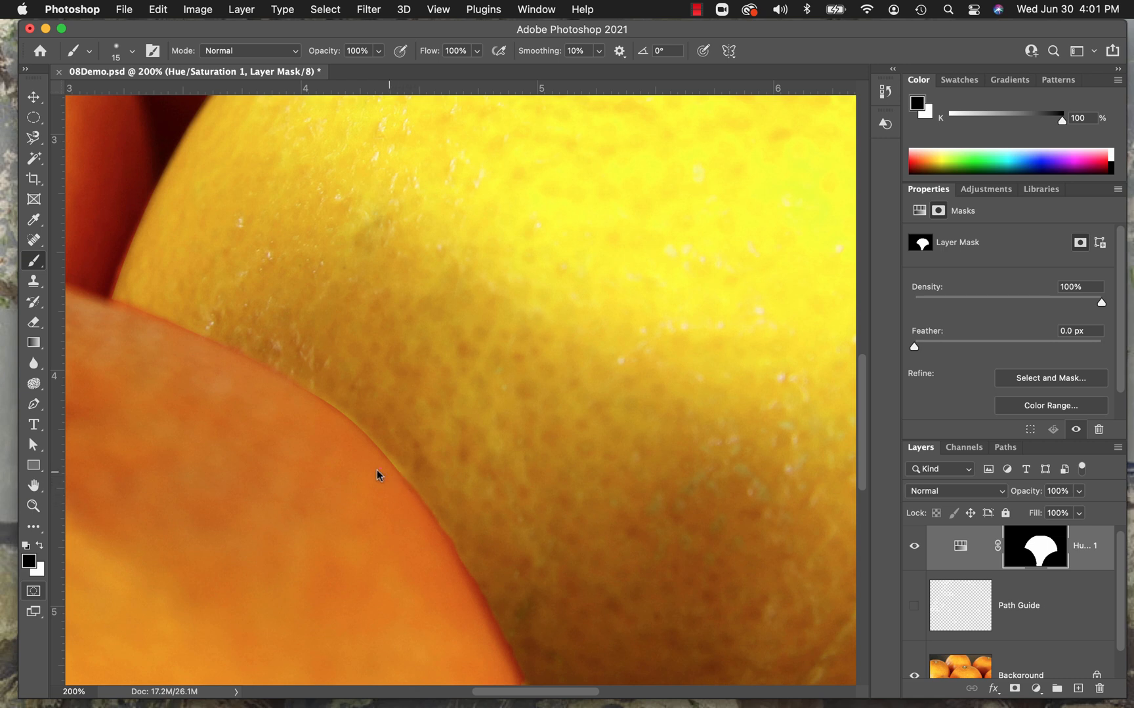
left_click(438, 10)
left_click(445, 152)
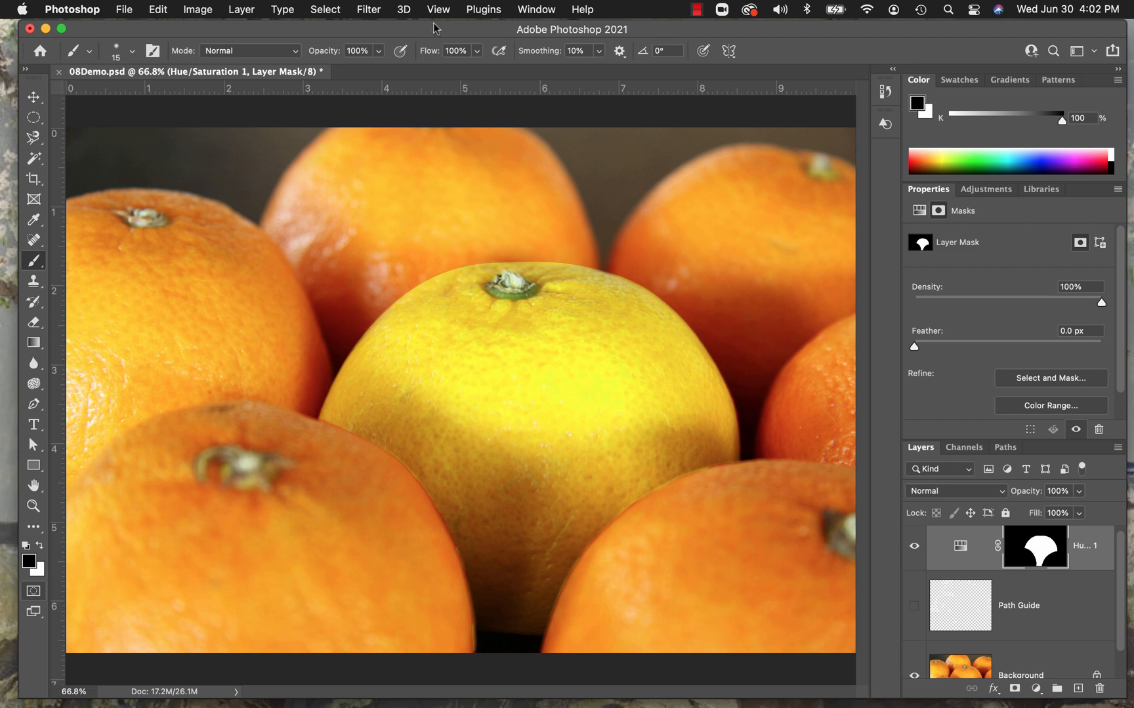
Hide the rulers and show them again.
left_click(534, 11)
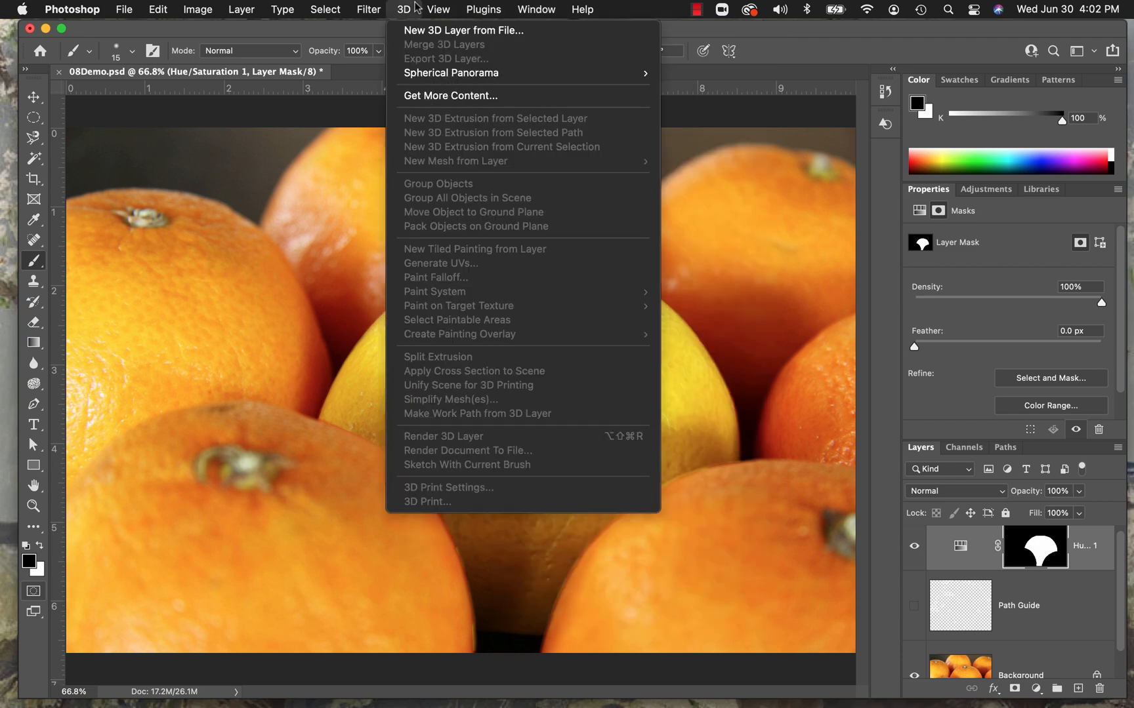
mouse_move(440, 10)
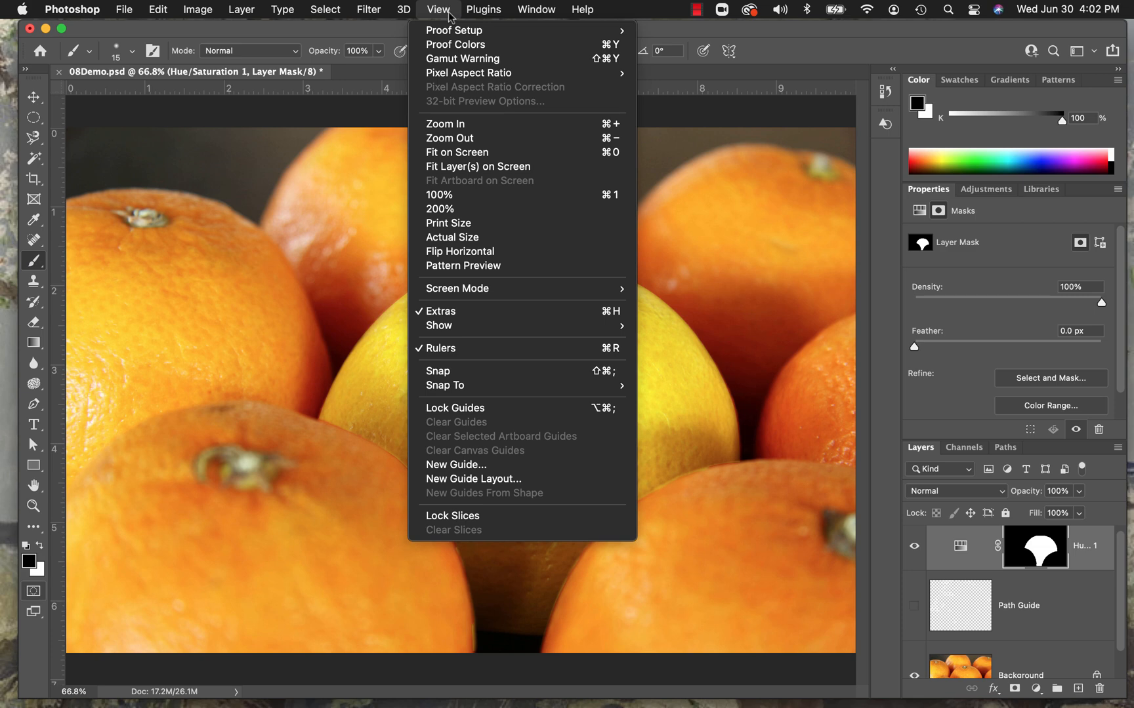
left_click(452, 353)
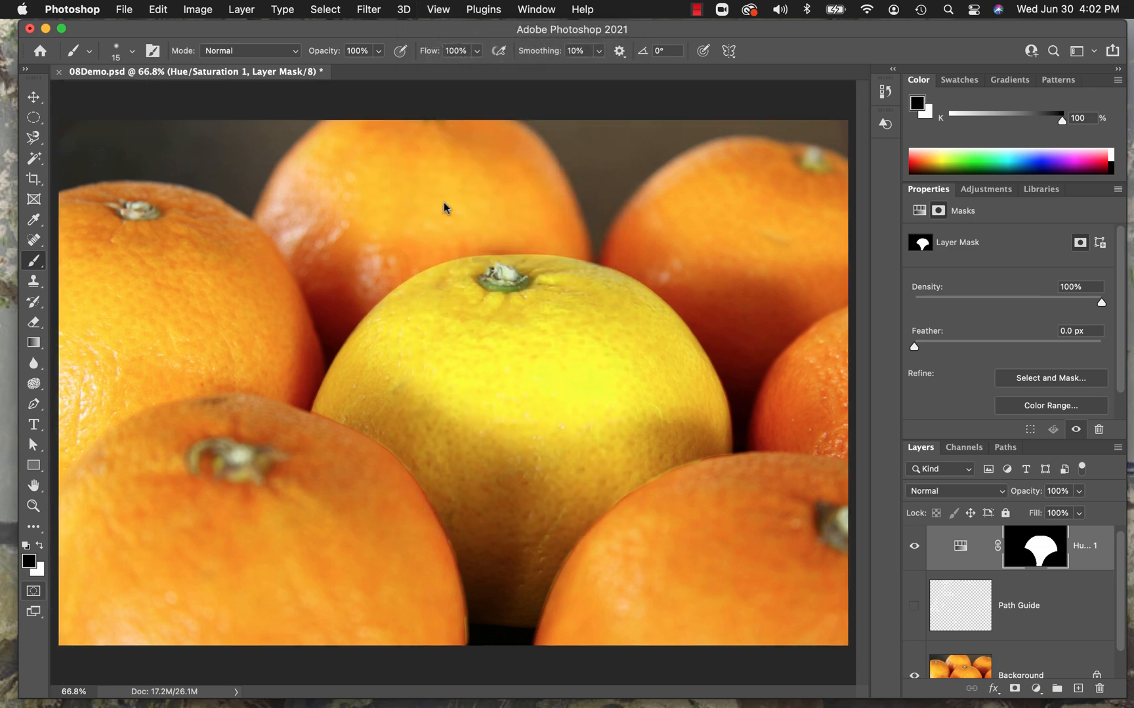
left_click(448, 13)
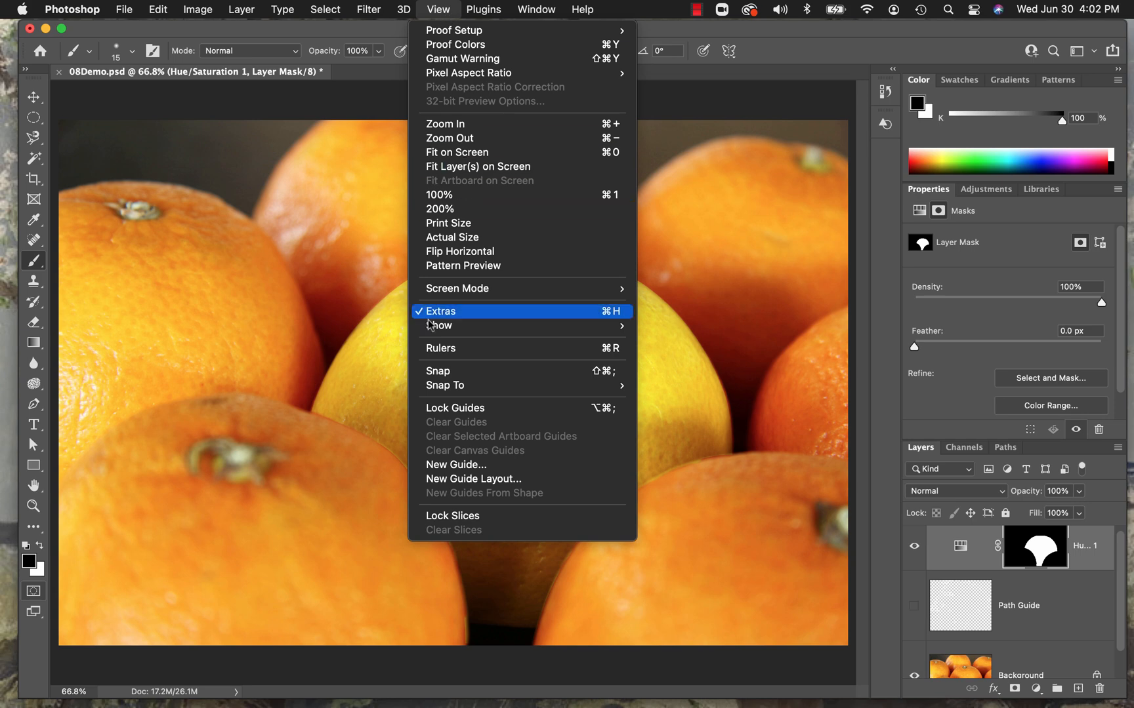
left_click(430, 347)
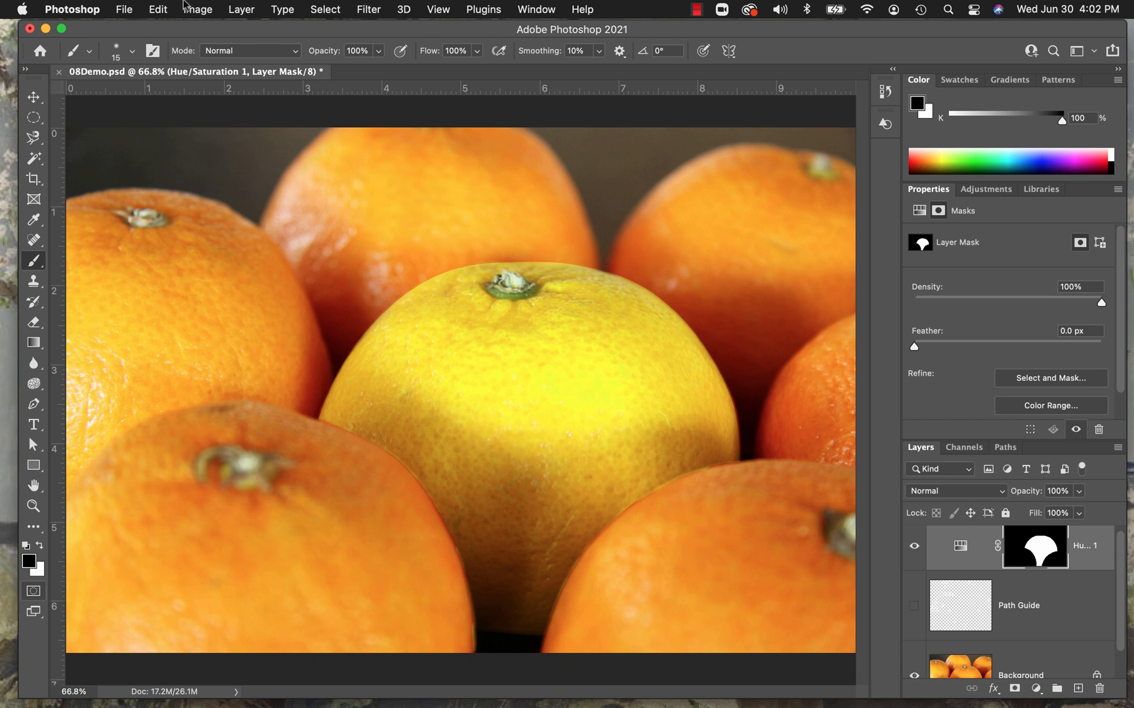
Look at the ruler's measurement unit choices and locate the Units & Rulers preferences without changing anything.
right_click(371, 90)
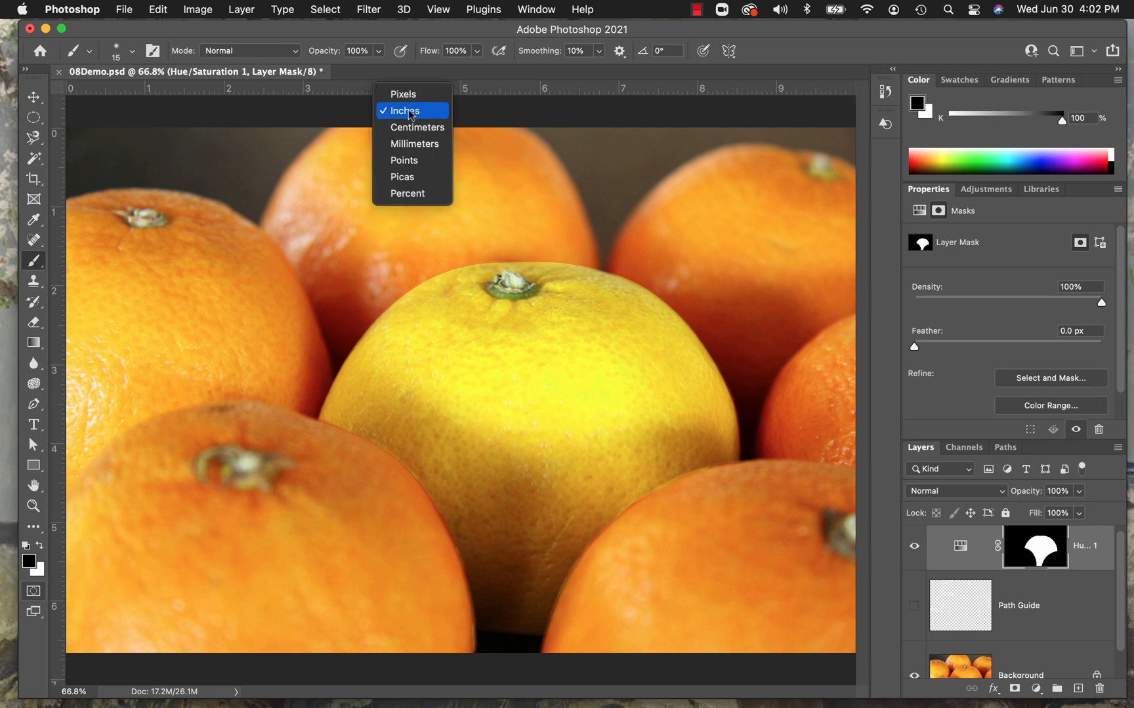
left_click(91, 16)
left_click(92, 13)
mouse_move(92, 68)
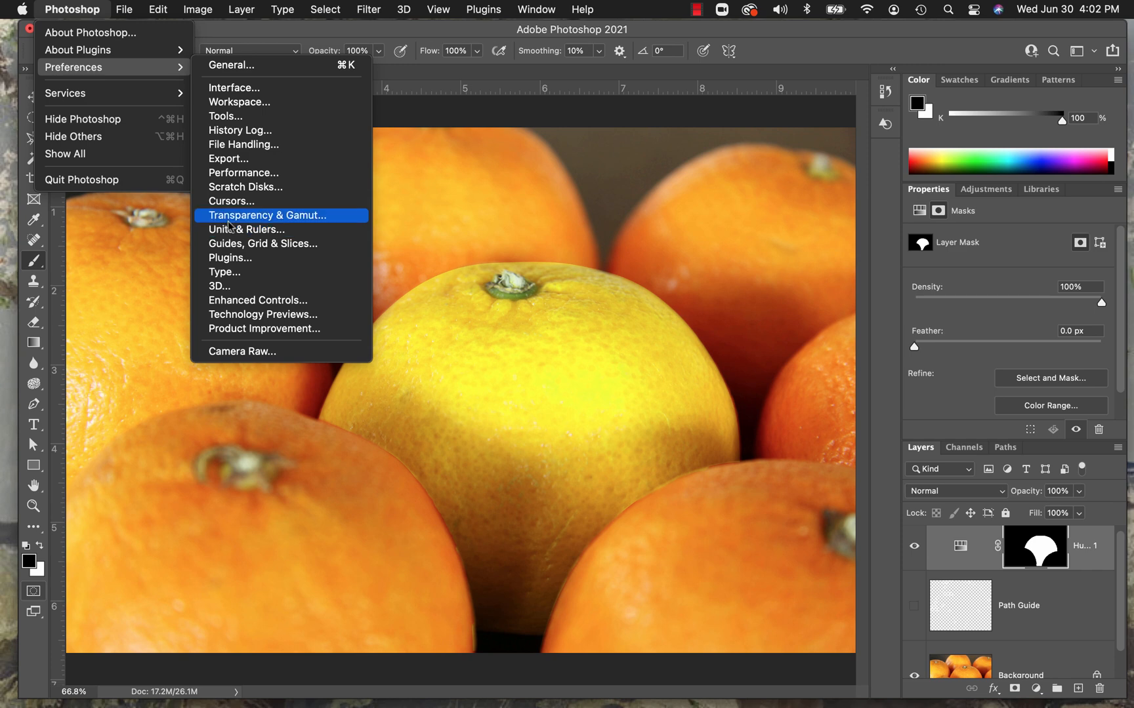
left_click(781, 50)
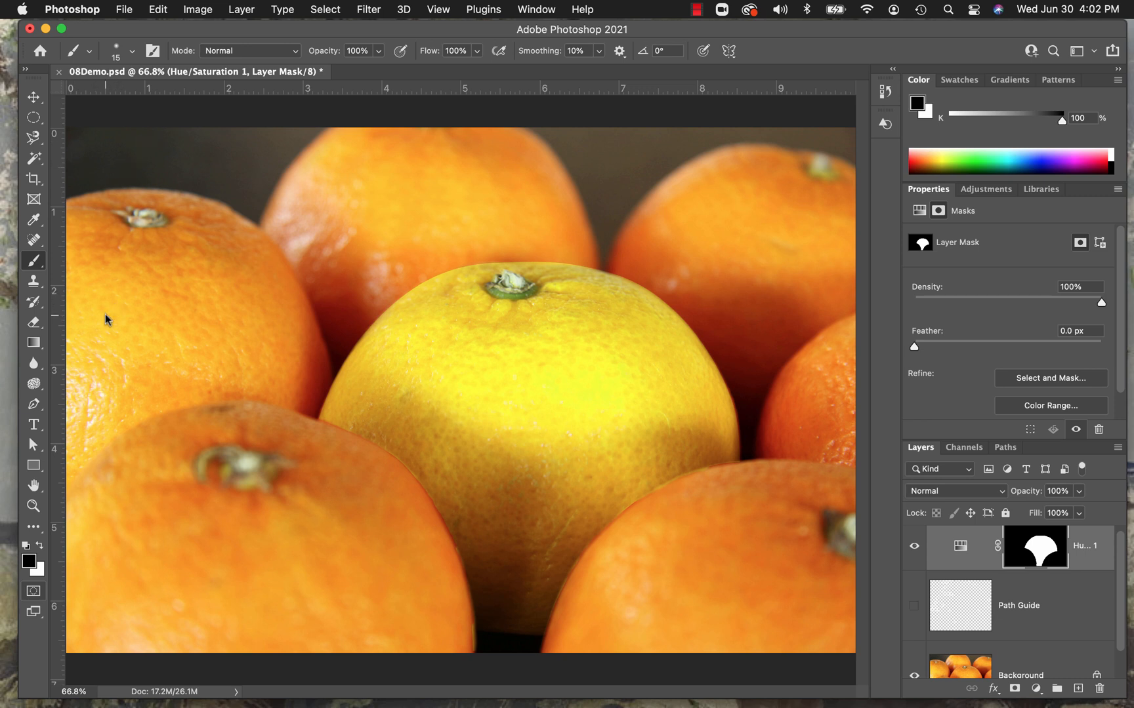
Activate the horizontal Type tool, keep Arial Bold as the font, and set the font size to 55 pt.
left_click(33, 427)
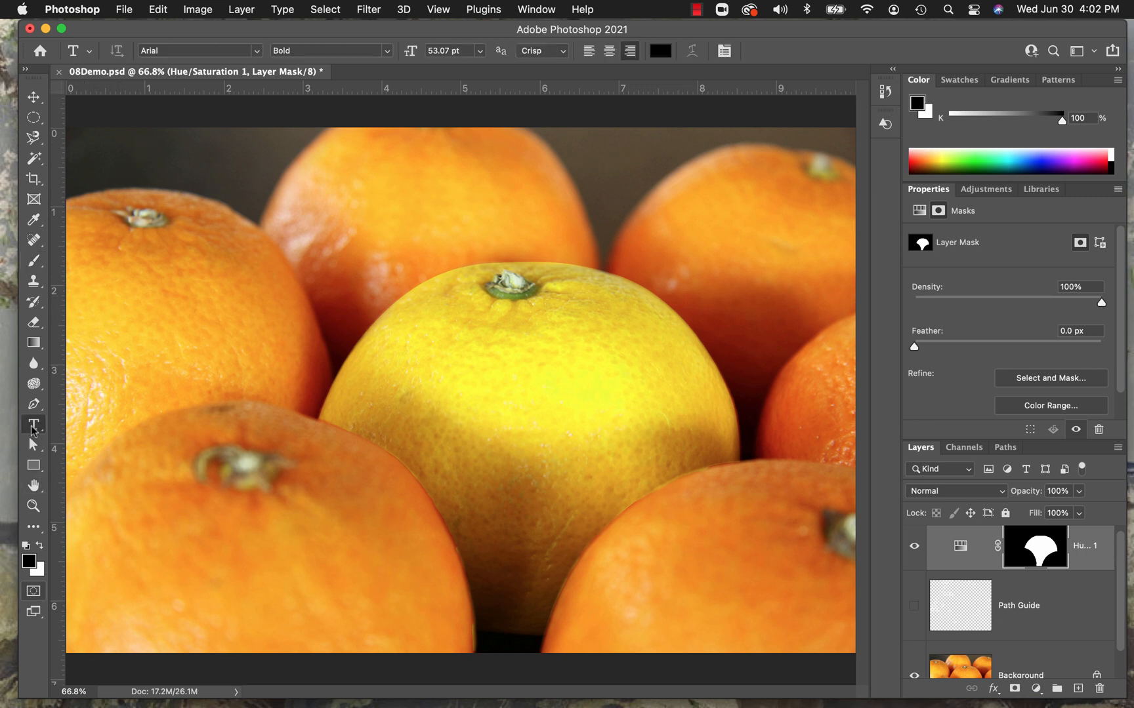
left_click(257, 52)
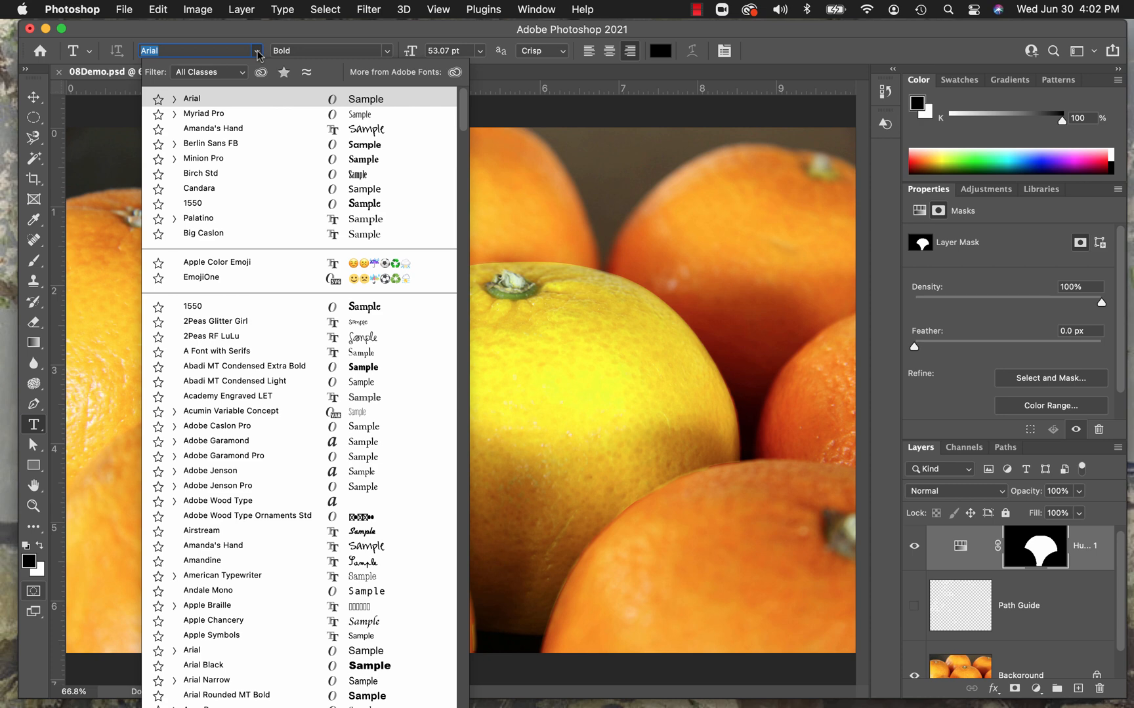
left_click(258, 53)
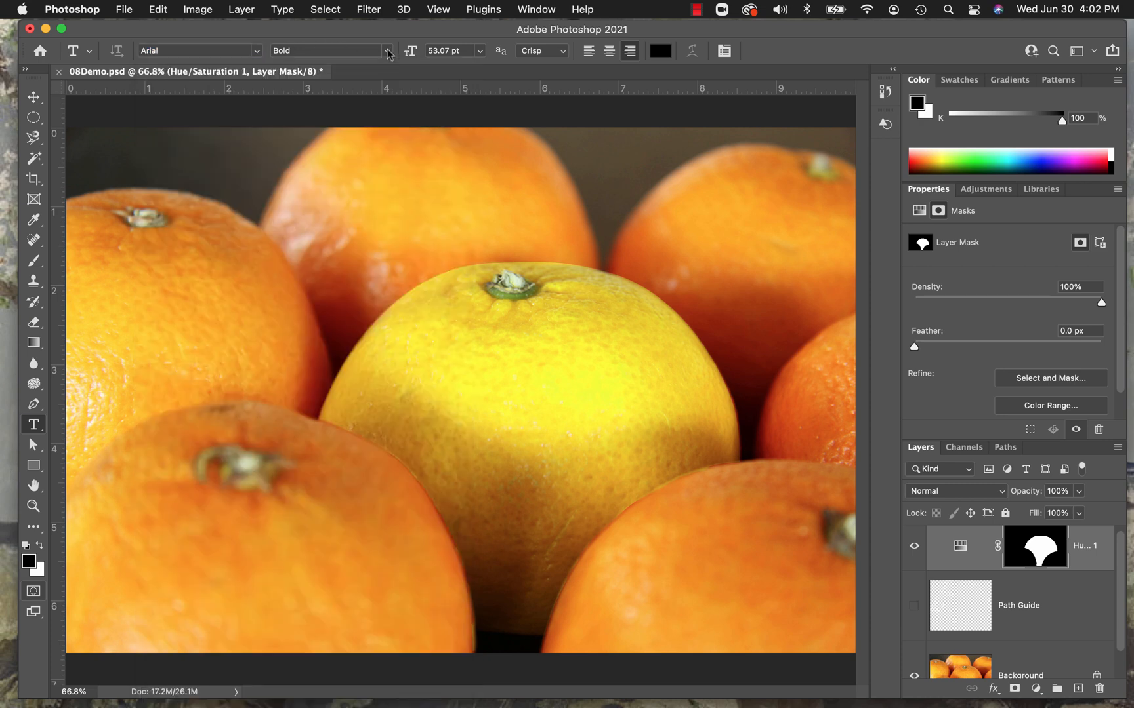
left_click(442, 50)
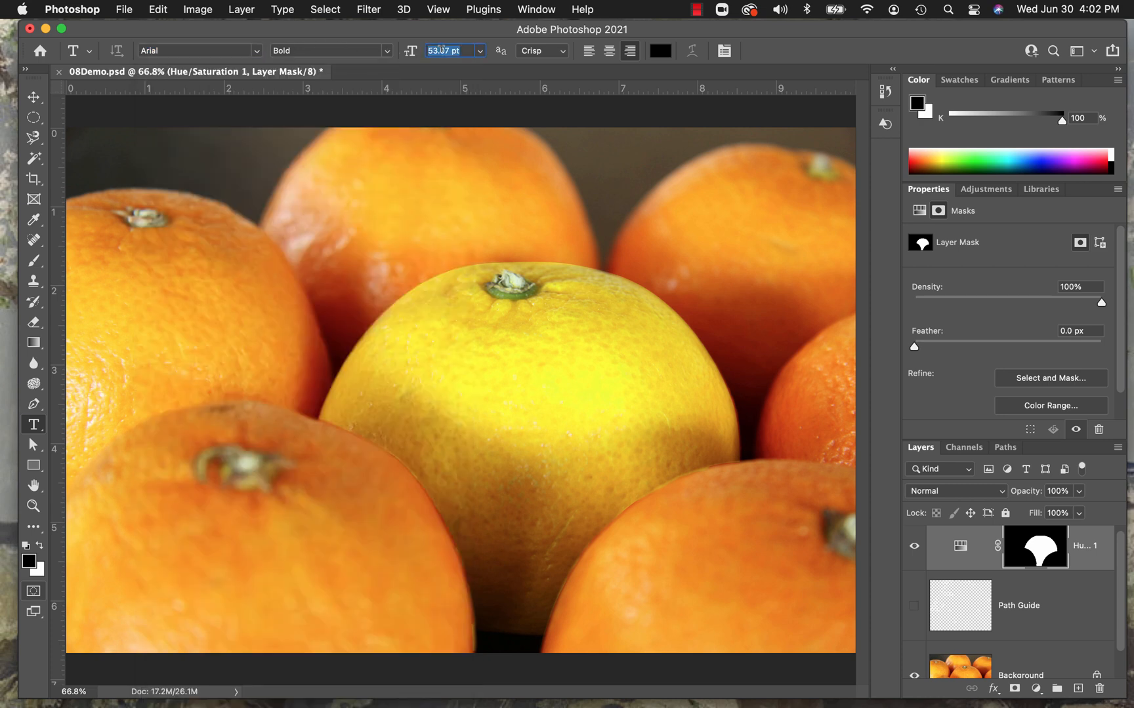
type("55 p")
Set the text colour to pure white with RGB values 255, 255, 255.
left_click(662, 51)
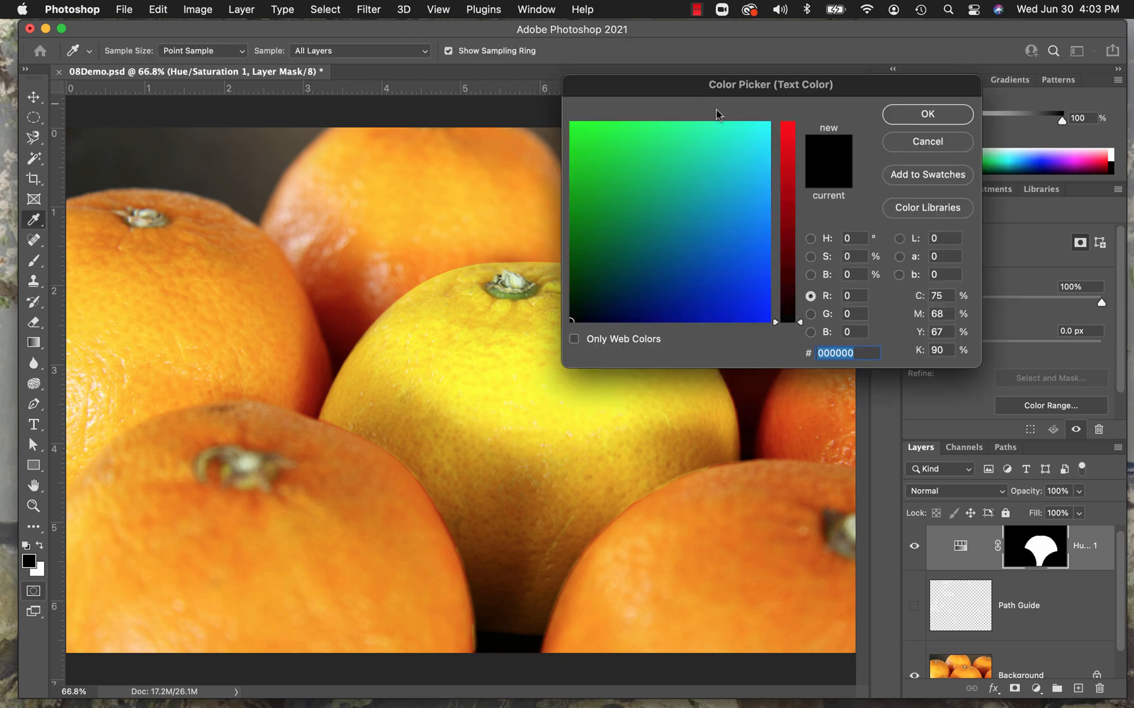
left_click(768, 126)
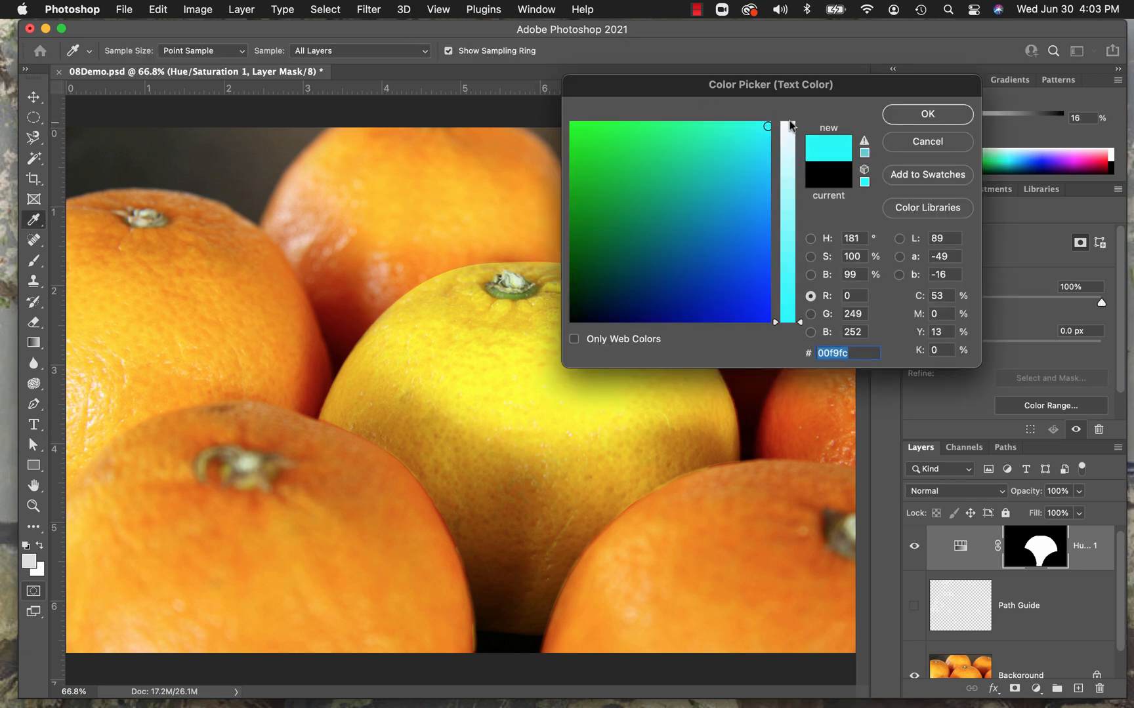
left_click(790, 126)
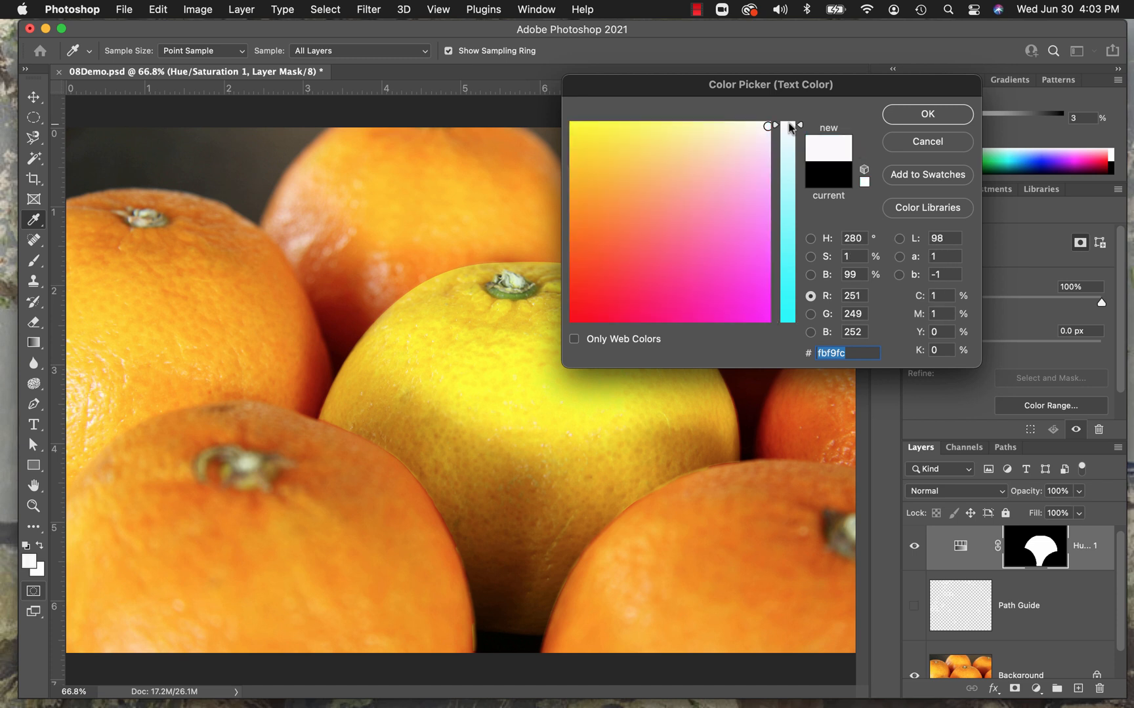
left_click(788, 124)
left_click(767, 125)
left_click_drag(864, 295, 836, 300)
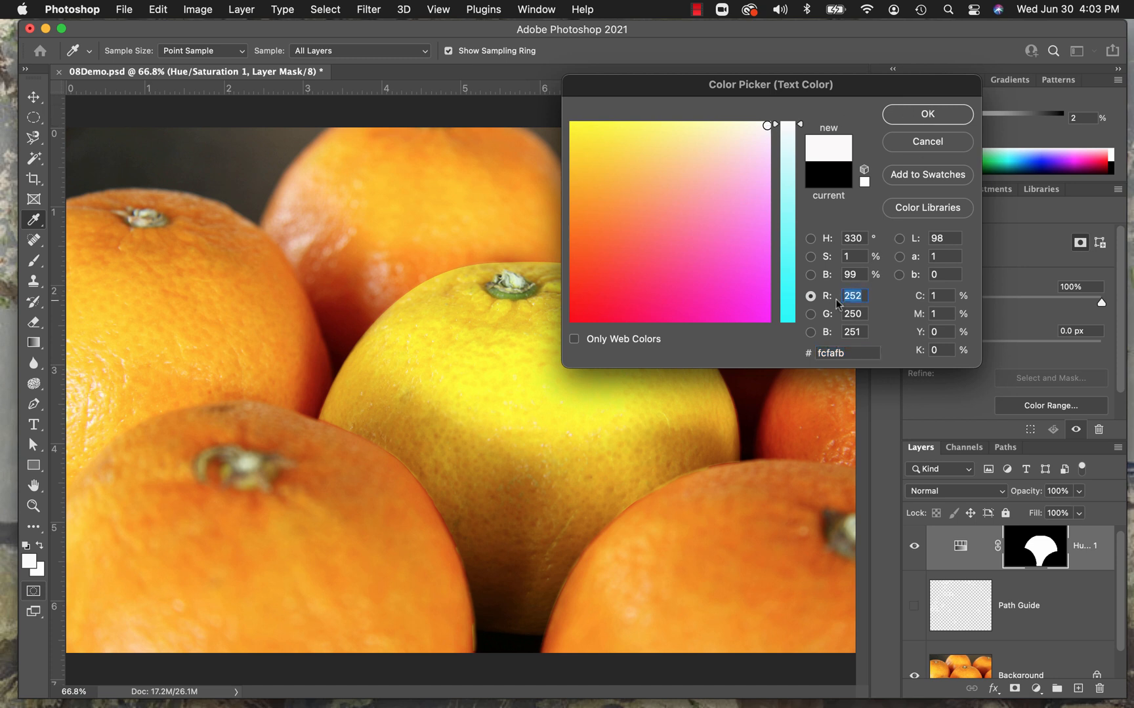
type("255")
left_click_drag(862, 313, 837, 314)
type("255")
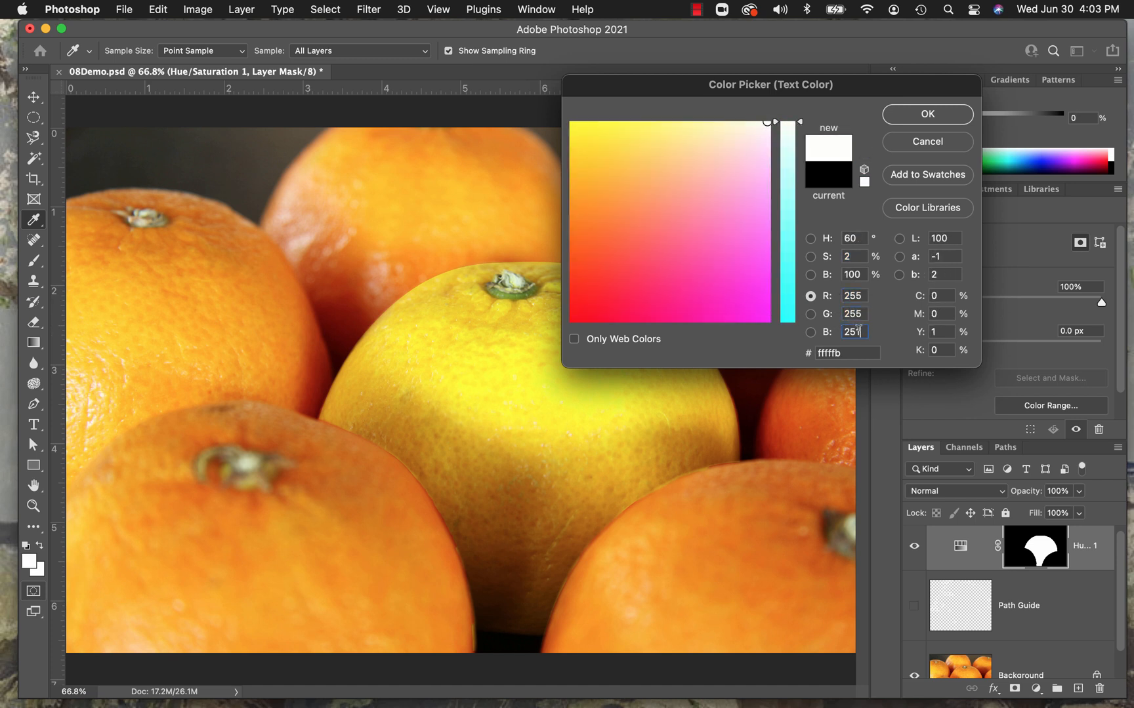
left_click_drag(864, 332, 840, 333)
type("255")
left_click(926, 117)
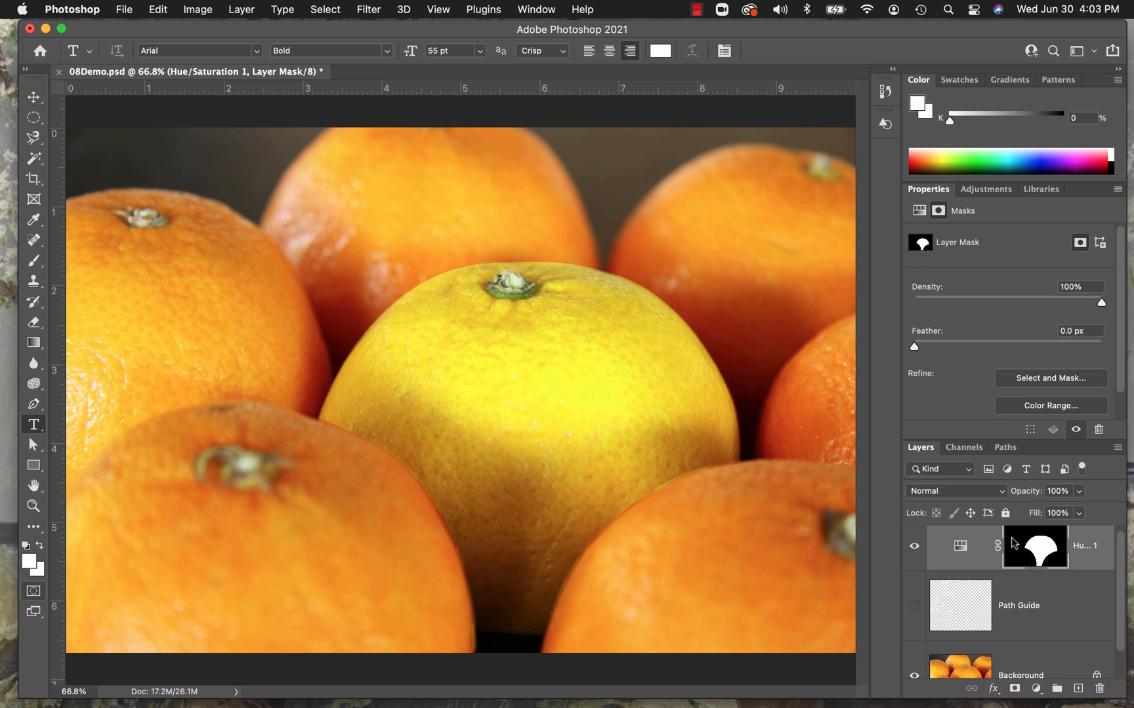
scroll(1040, 584, "up", 1)
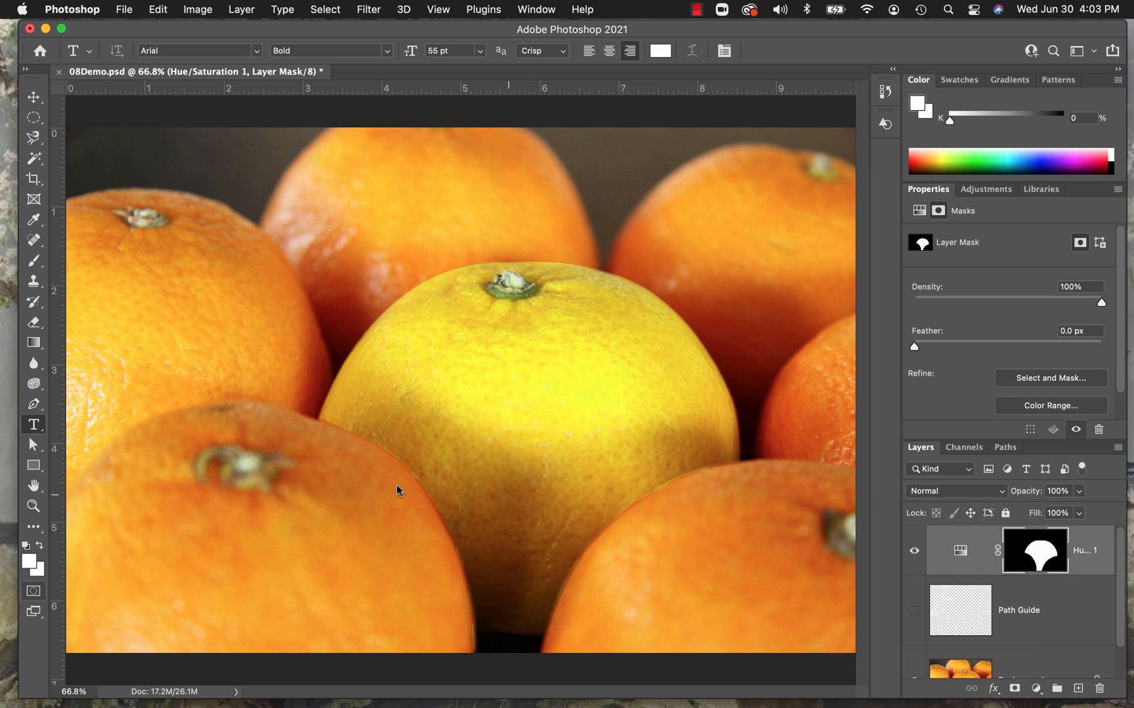
left_click_drag(178, 503, 844, 602)
left_click_drag(1072, 550, 1099, 688)
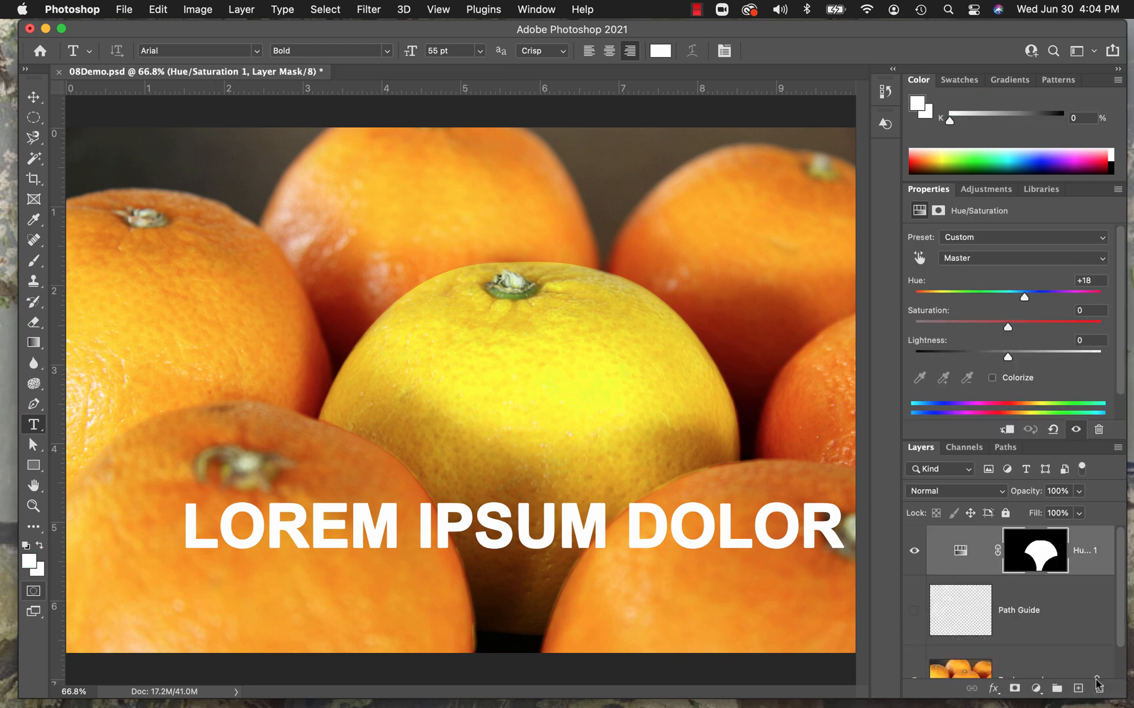
Draw a text box about 9.1 by 1.0 in across the lower part of the image and enter CITRUS LANE FARMS.
left_click_drag(90, 494, 807, 579)
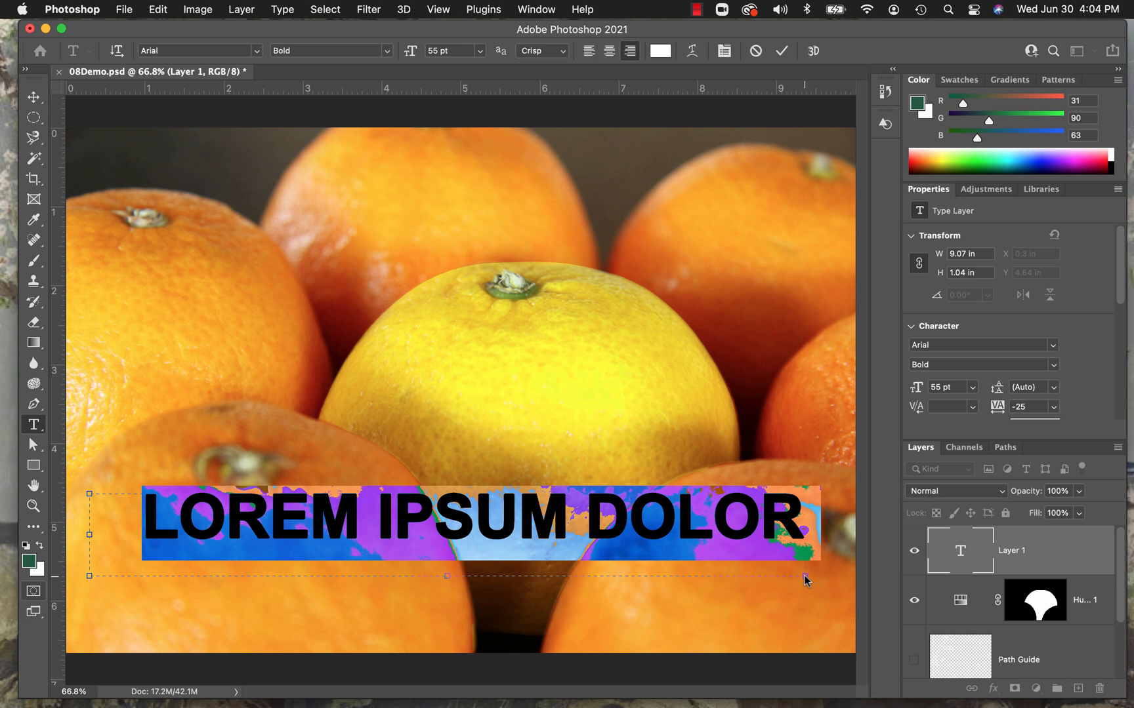
type("CI")
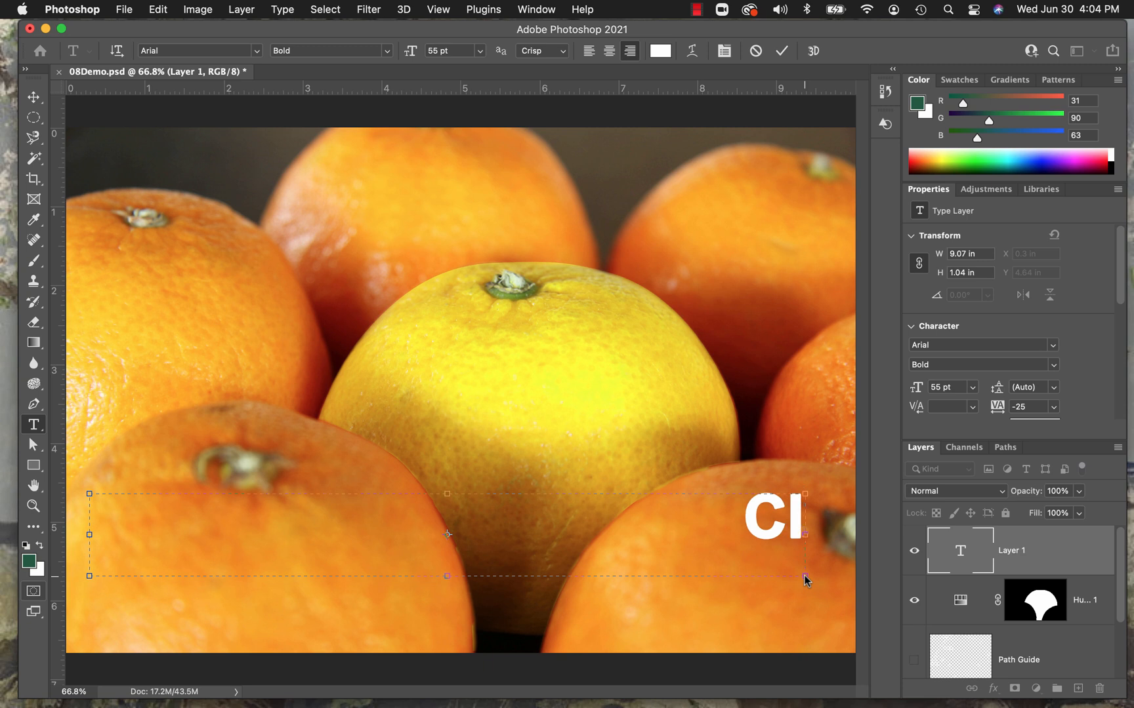
type("TRUS")
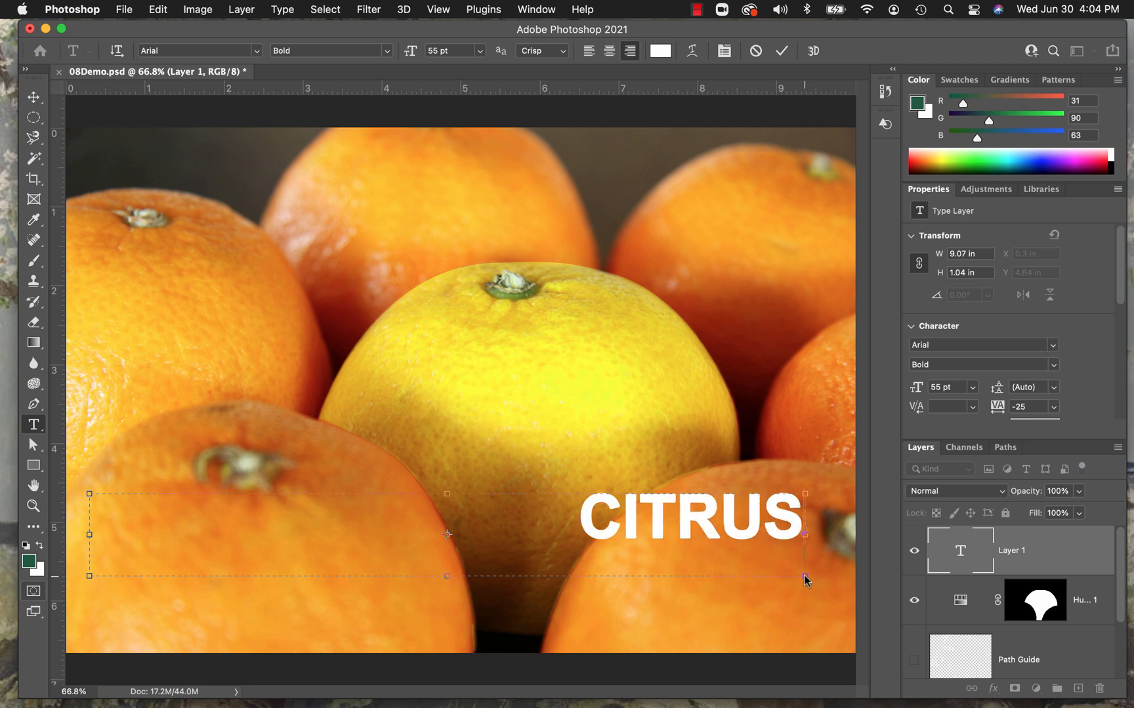
type(" LANE")
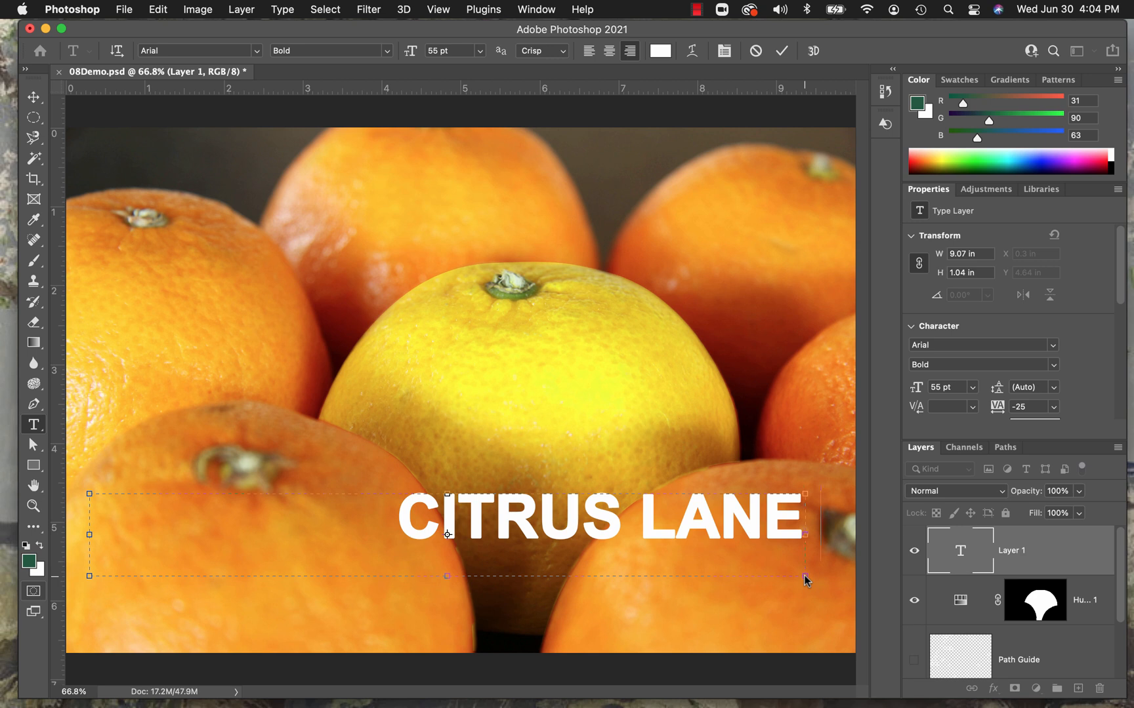
type(" FARM")
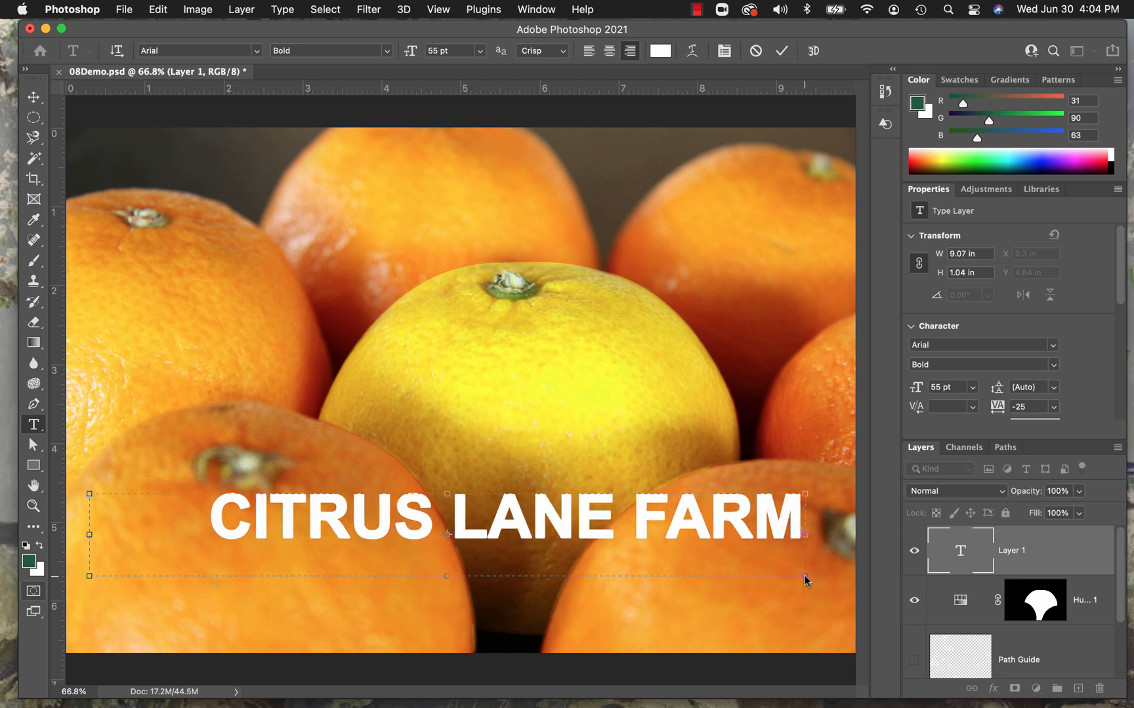
type("S")
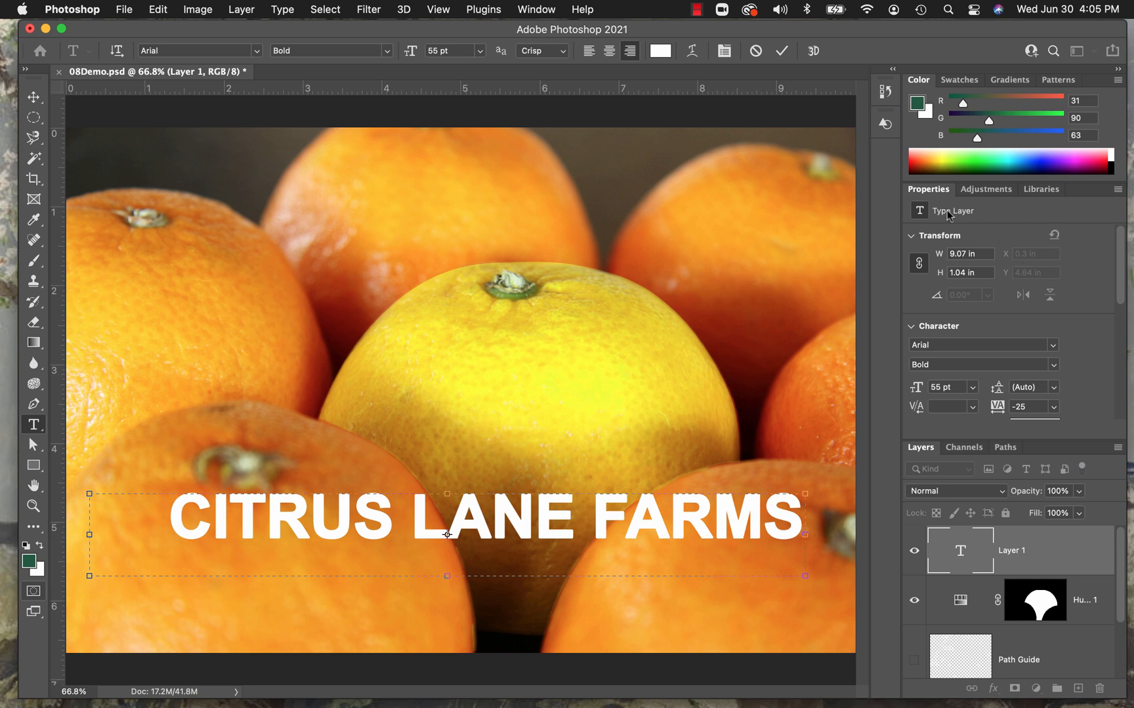
Try a tracking of 0 for the CITRUS LANE FARMS text and set it back to -25.
scroll(994, 362, "down", 1)
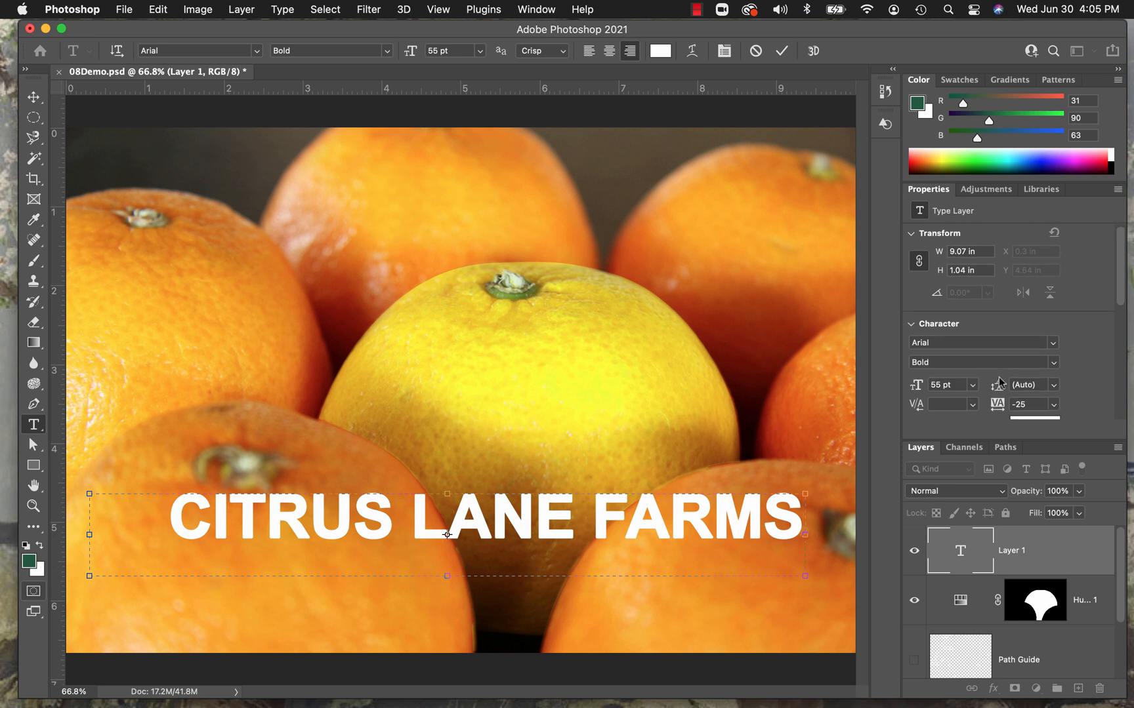
scroll(1003, 324, "down", 5)
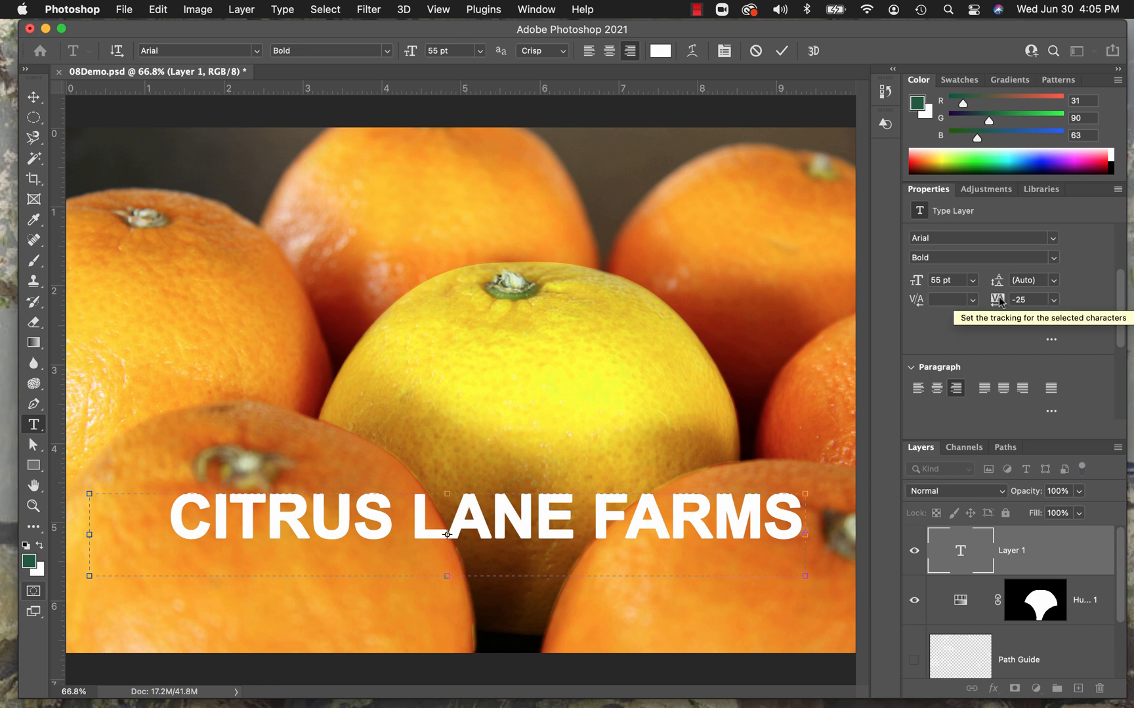
left_click(1053, 301)
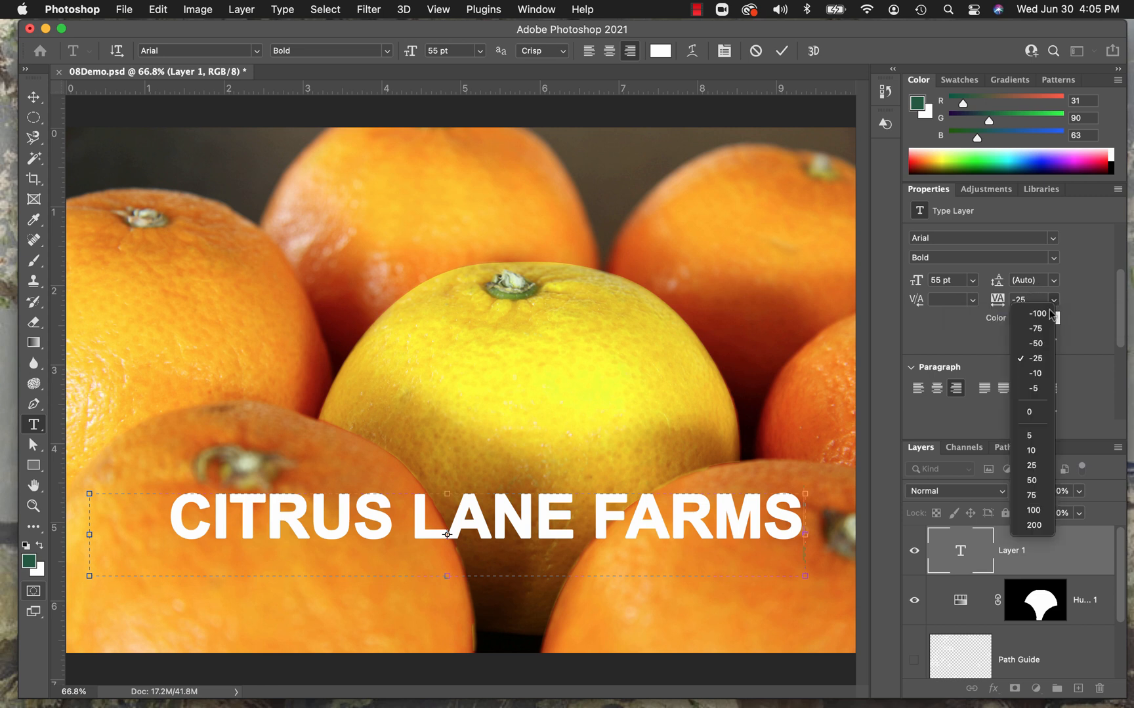
left_click(1033, 413)
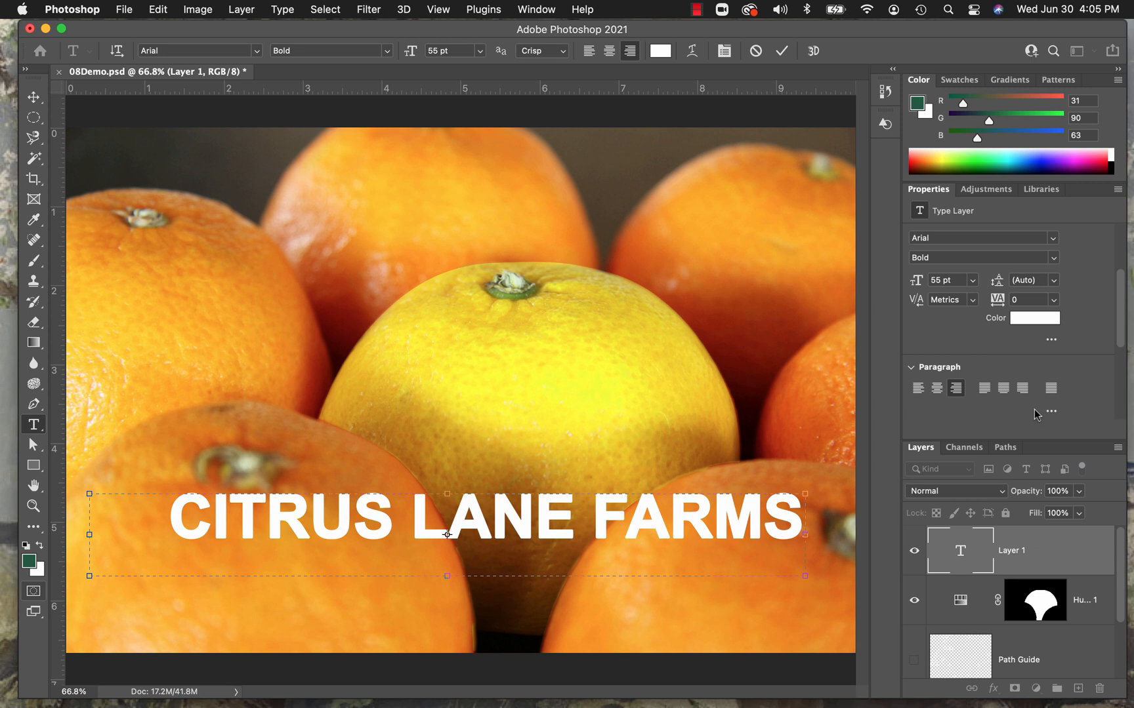
left_click(1053, 300)
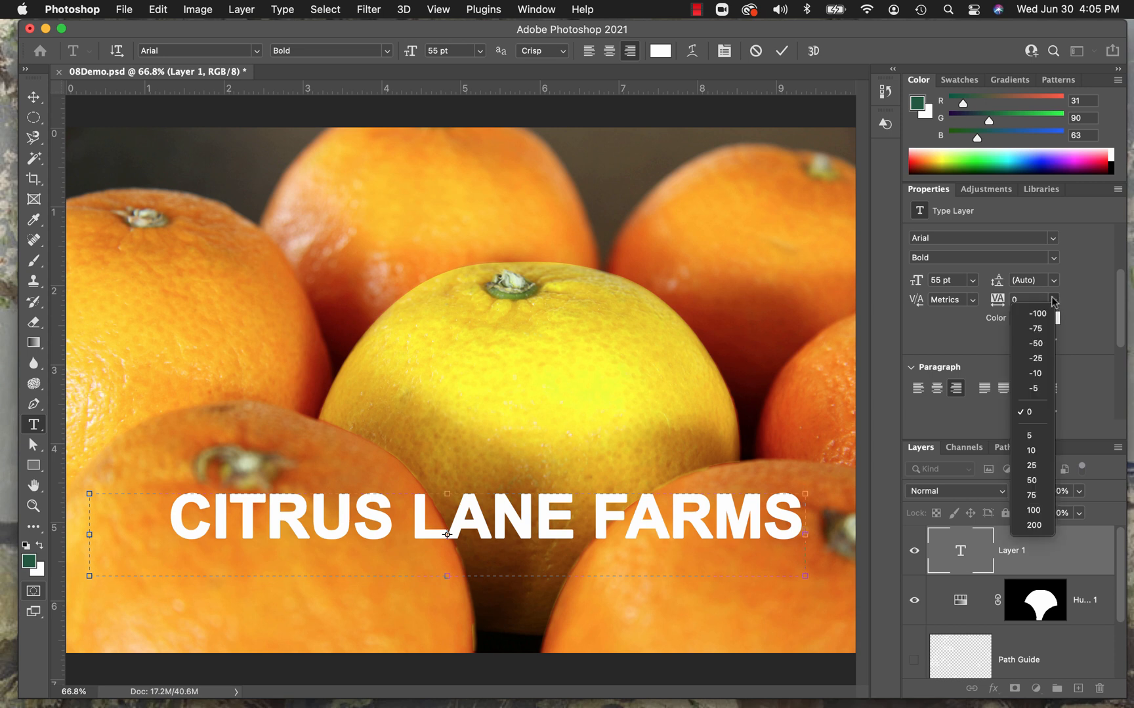
left_click(1036, 359)
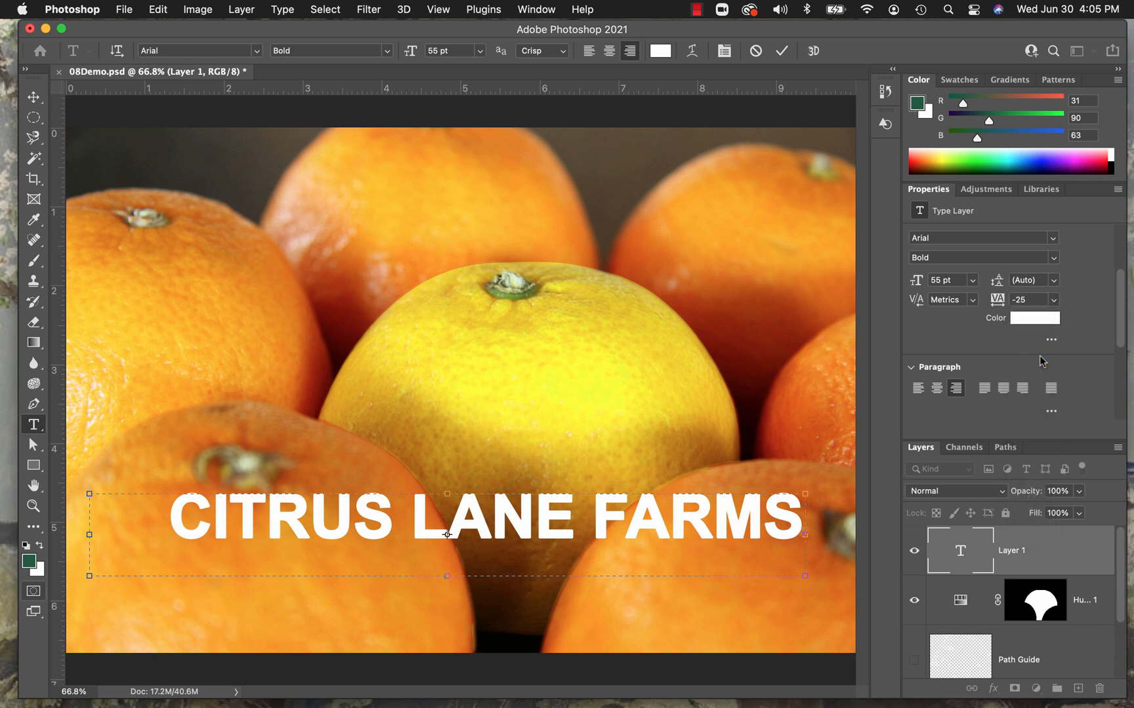
Select all of the CITRUS LANE FARMS text, try Small Caps on it, and switch it back to All Caps.
triple_click(648, 538)
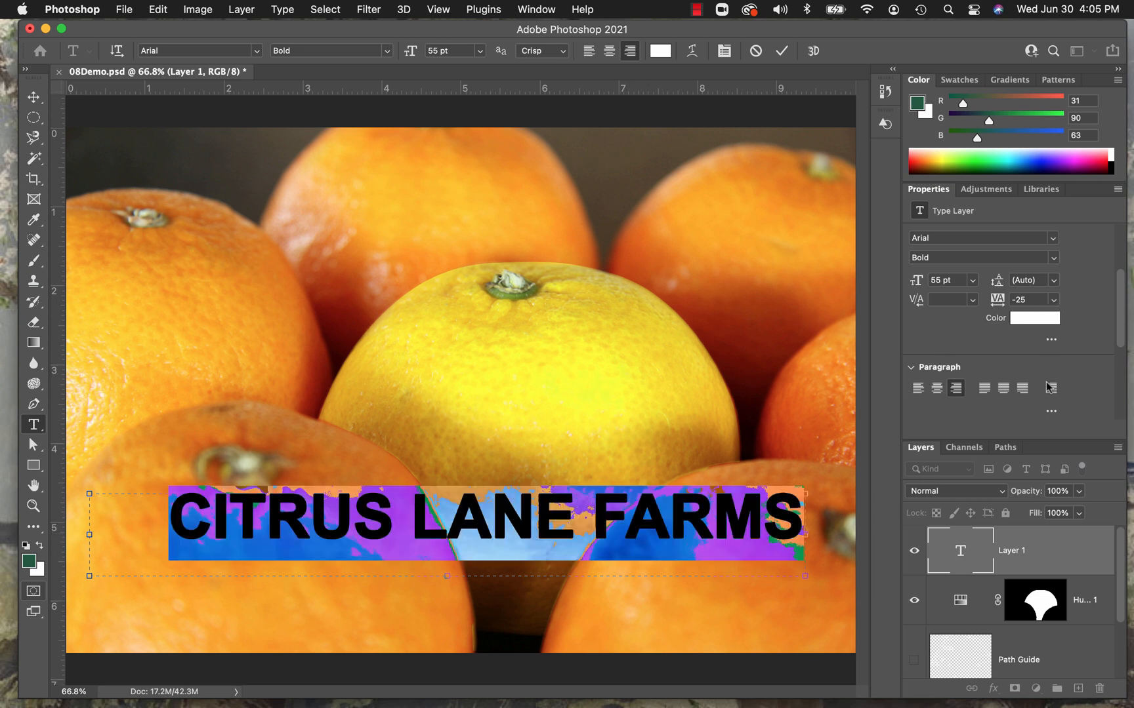
scroll(1087, 346, "down", 3)
scroll(1087, 345, "down", 4)
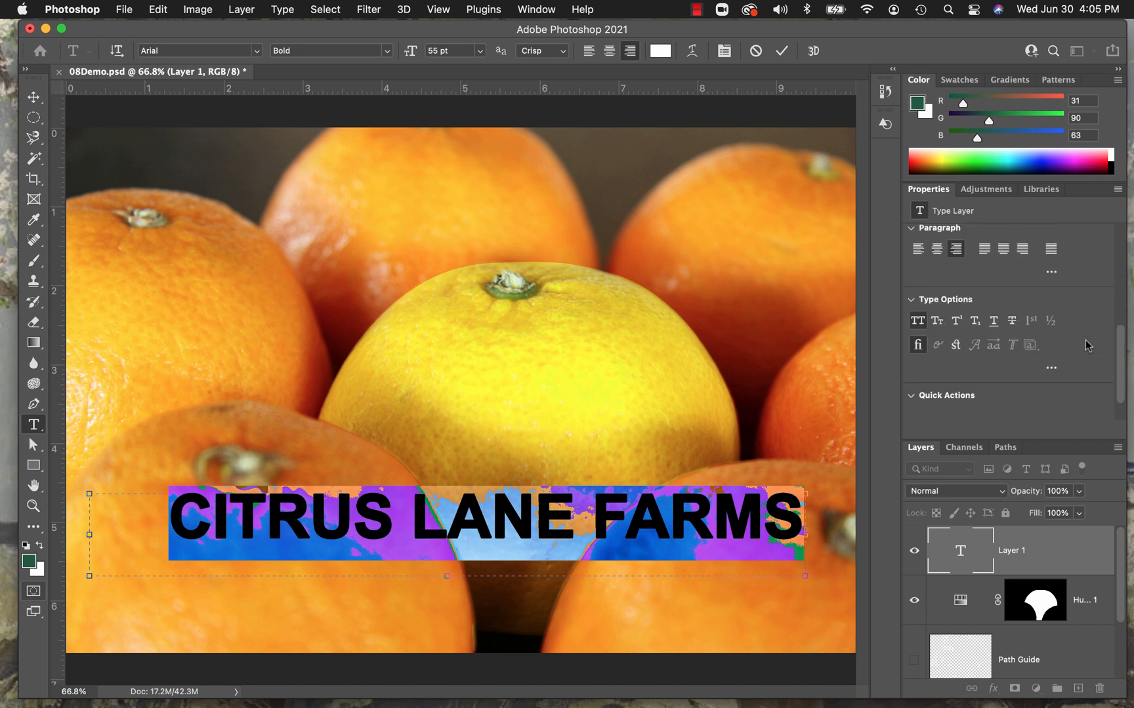
scroll(1082, 341, "up", 4)
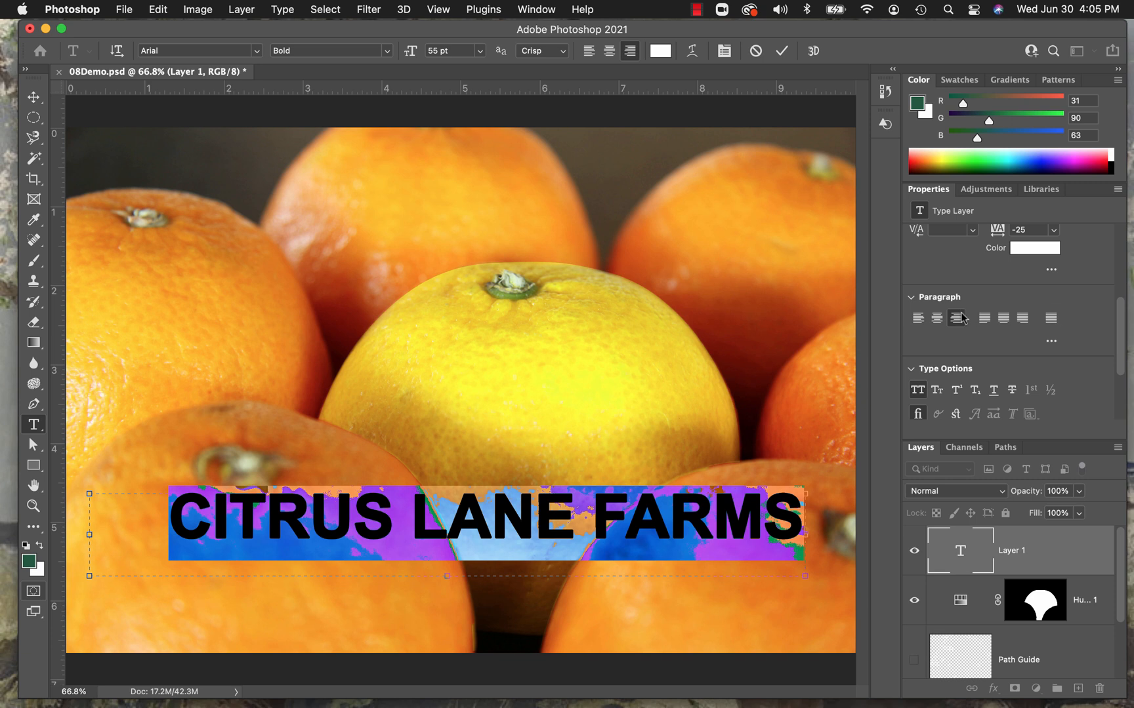
scroll(965, 292, "down", 5)
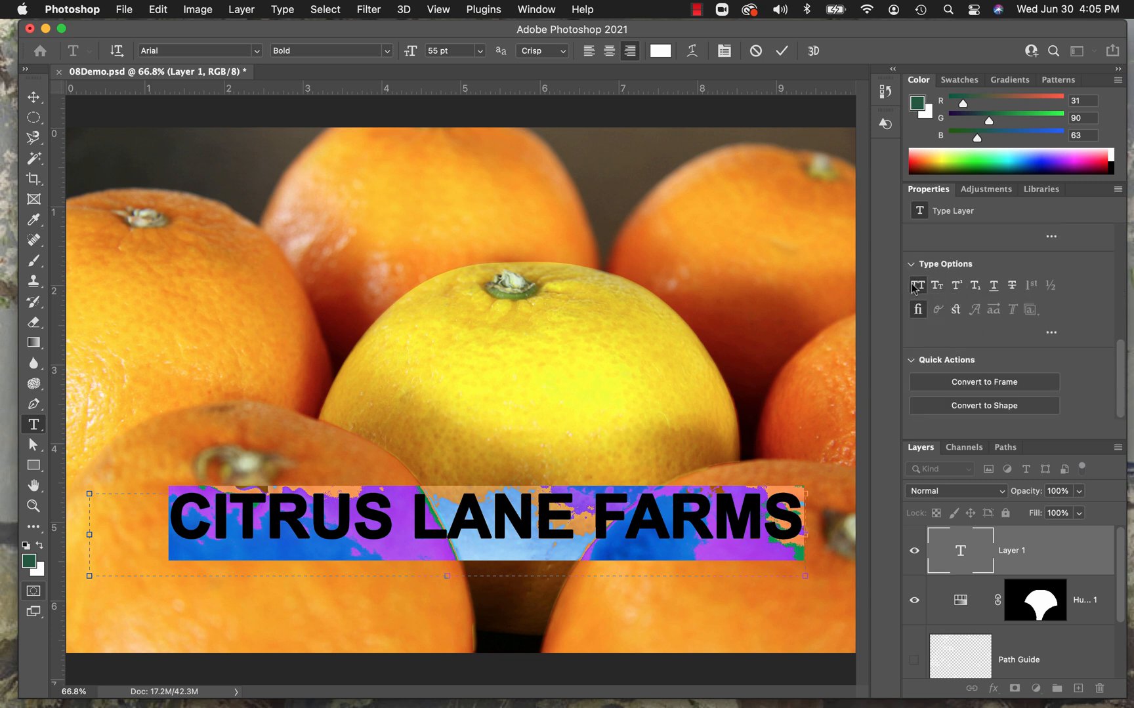
left_click(938, 285)
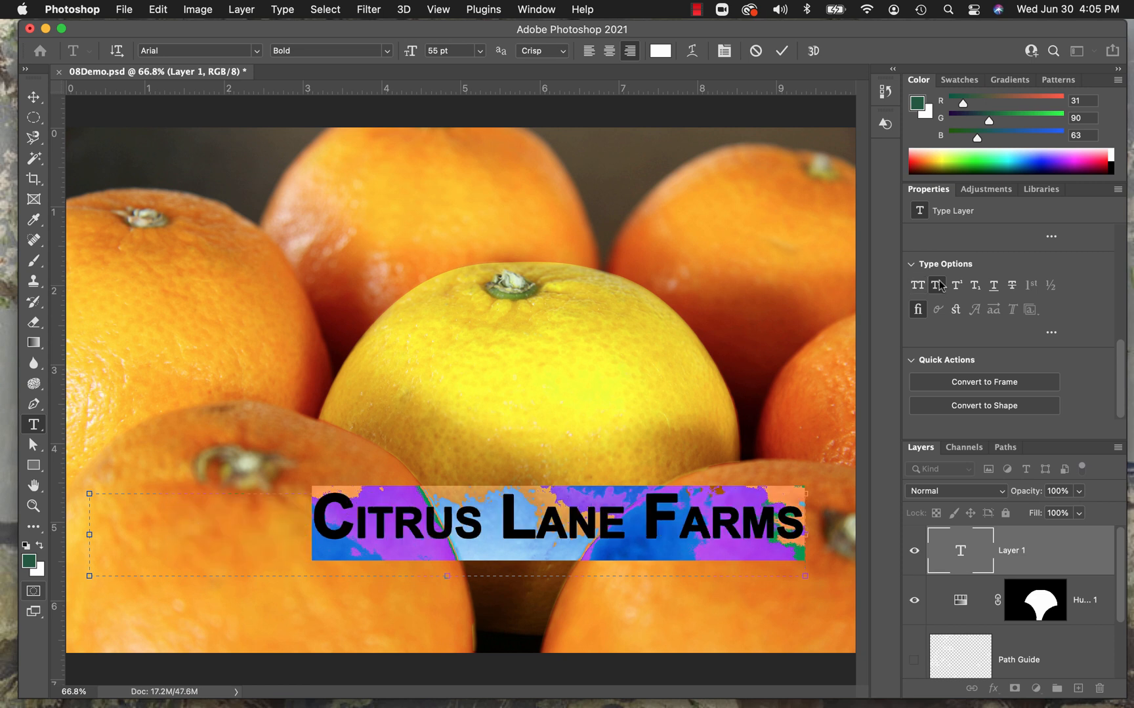
left_click(918, 286)
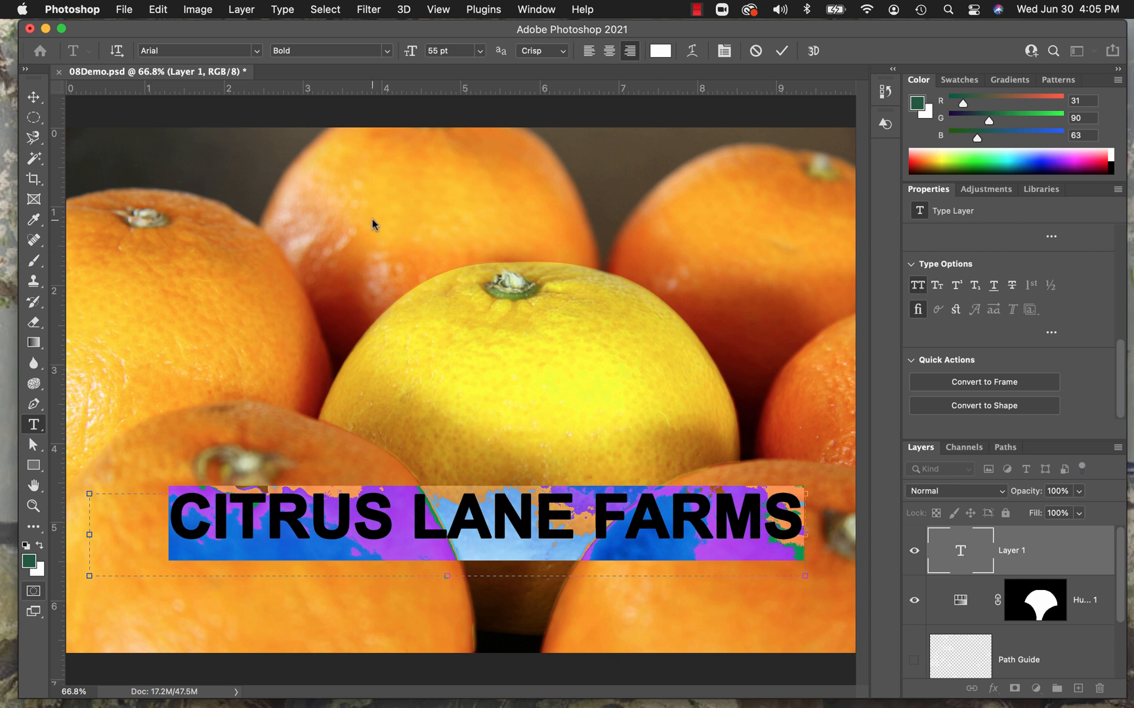
Commit the text and move it down and slightly right with the Move tool, close to the image's lower edge.
left_click(33, 97)
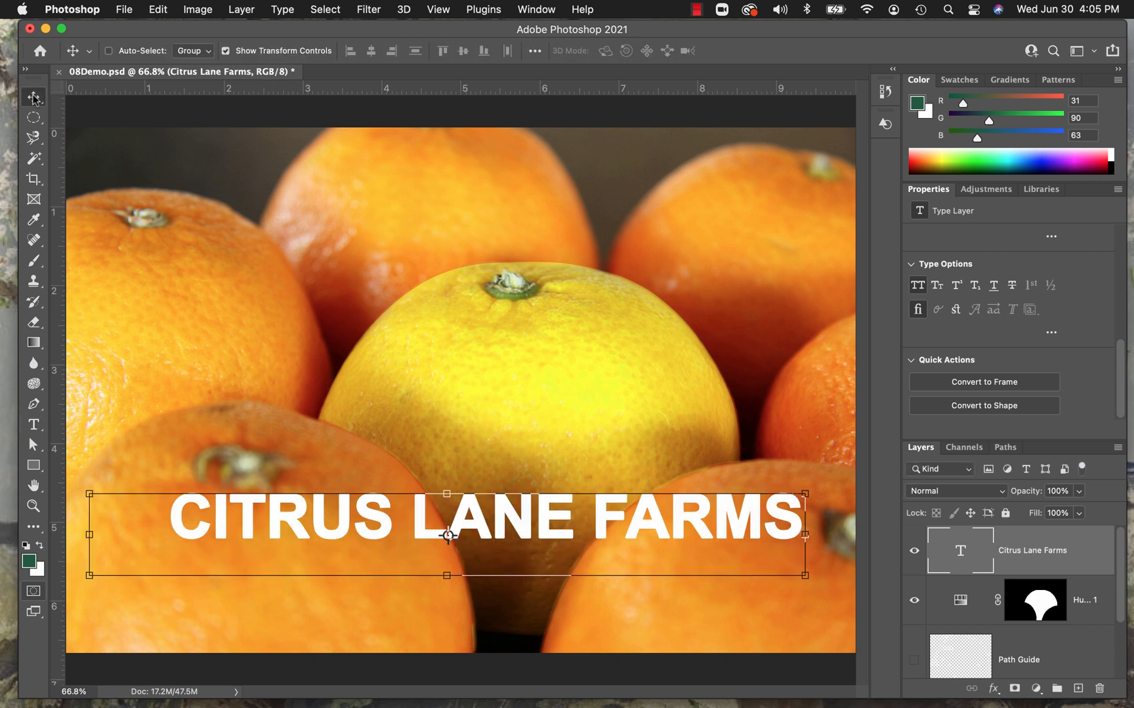
left_click_drag(581, 516, 594, 583)
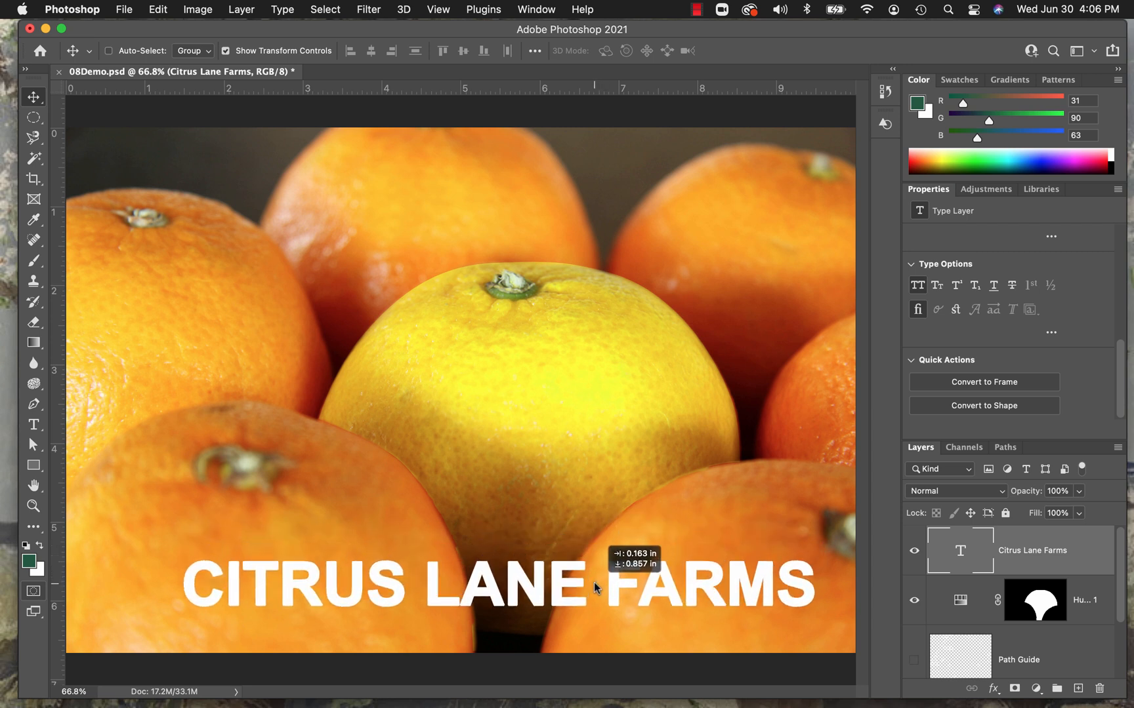
left_click_drag(594, 582, 614, 617)
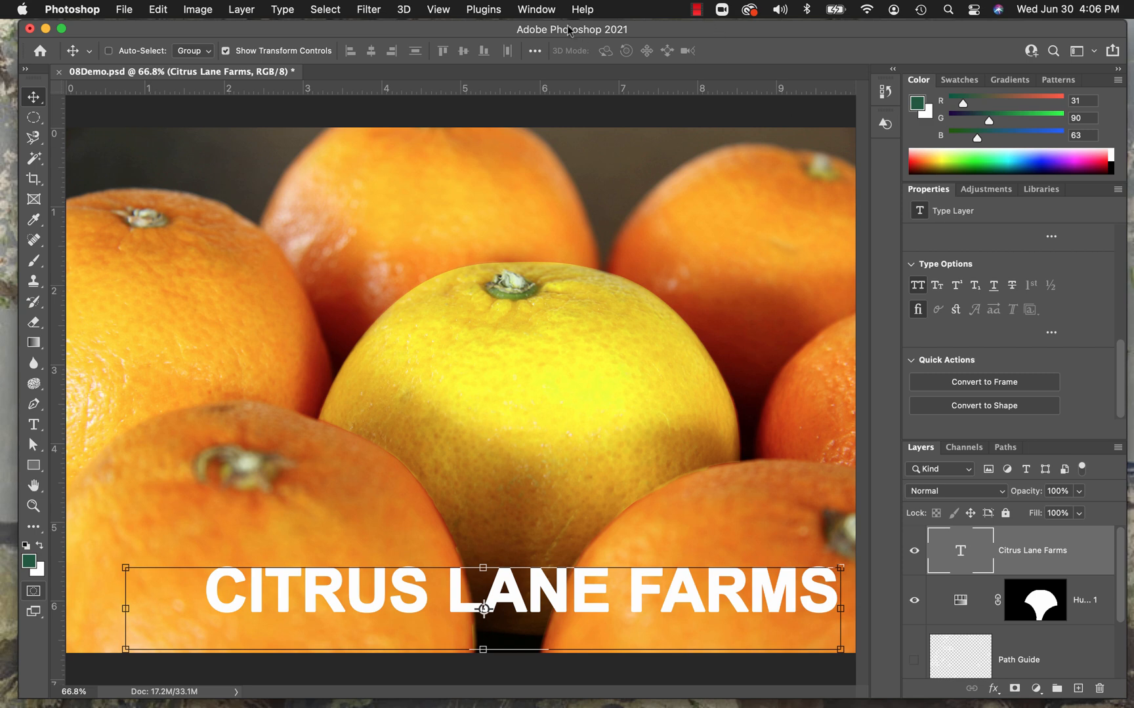
Open the Shapes collection, expand the Flowers group, and place Shape 42 in the lower-left corner of the image.
left_click(536, 9)
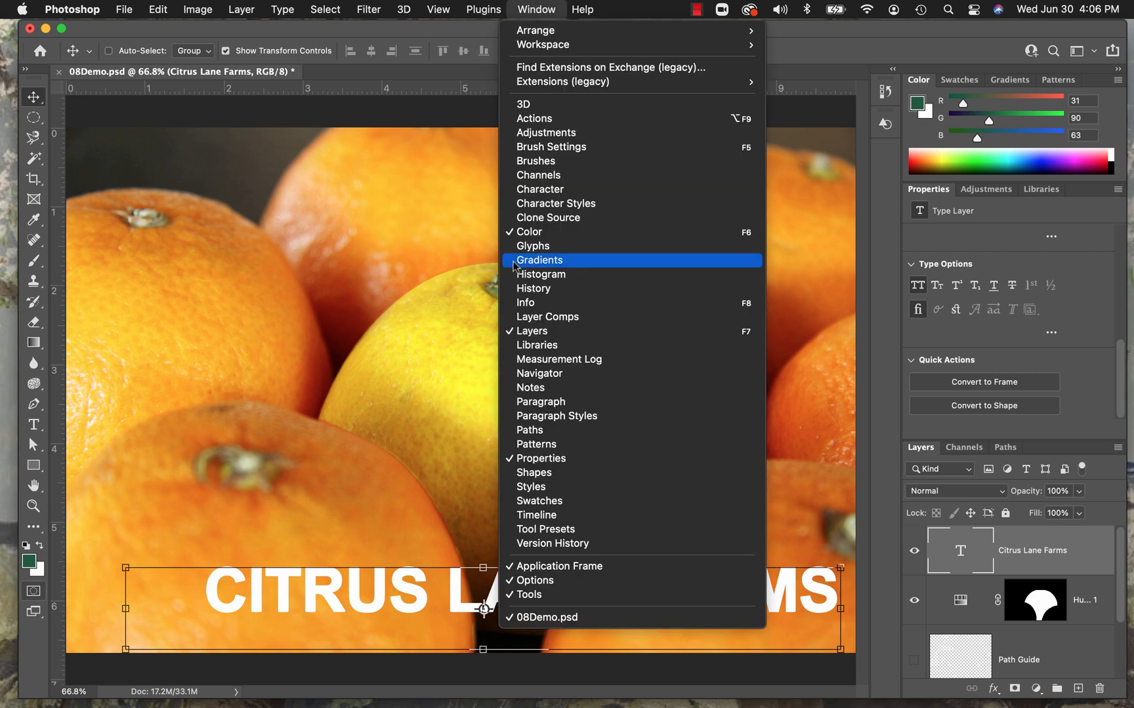
left_click(543, 473)
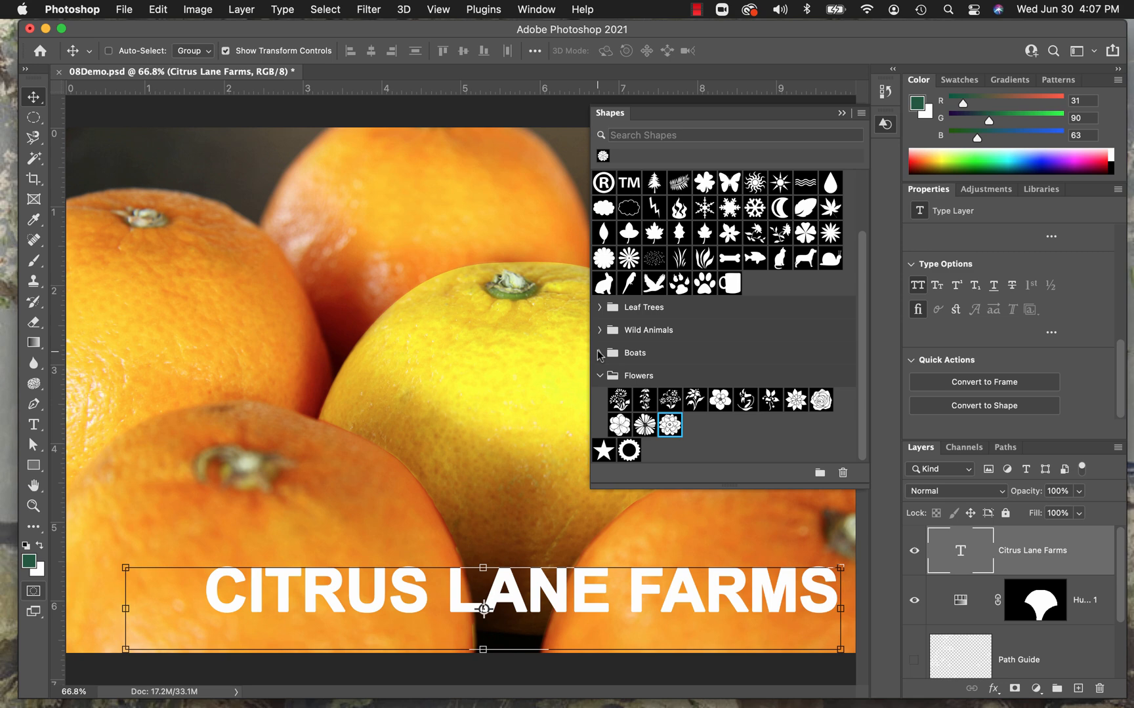
left_click(600, 376)
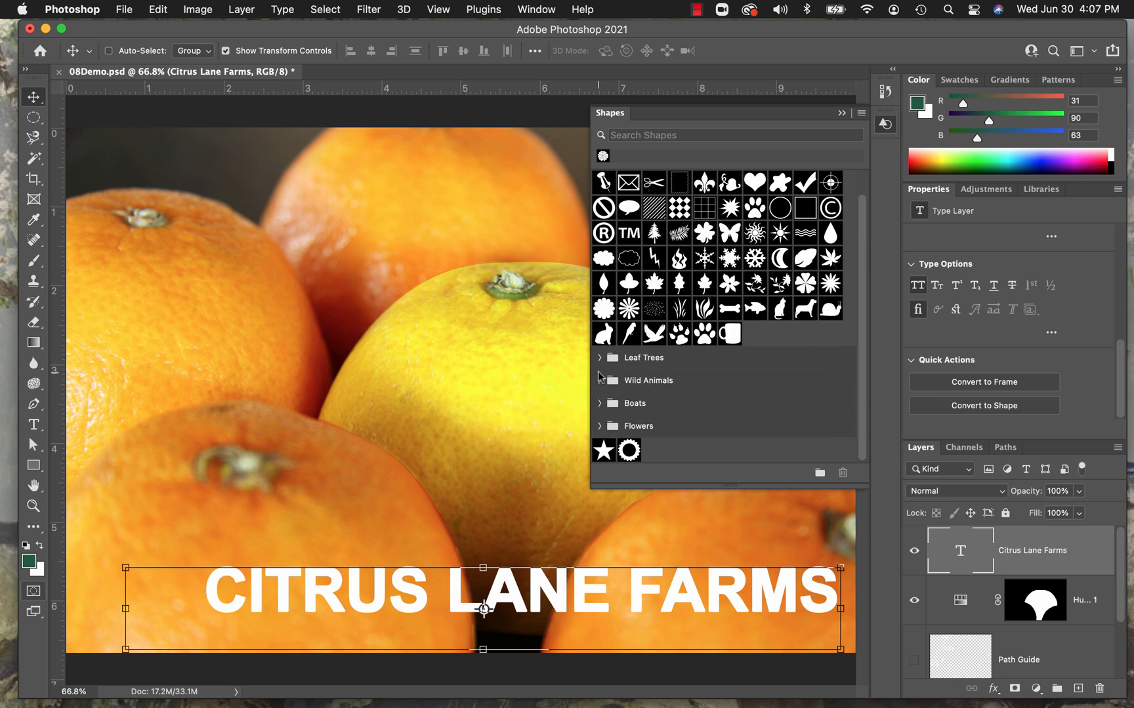
left_click(599, 426)
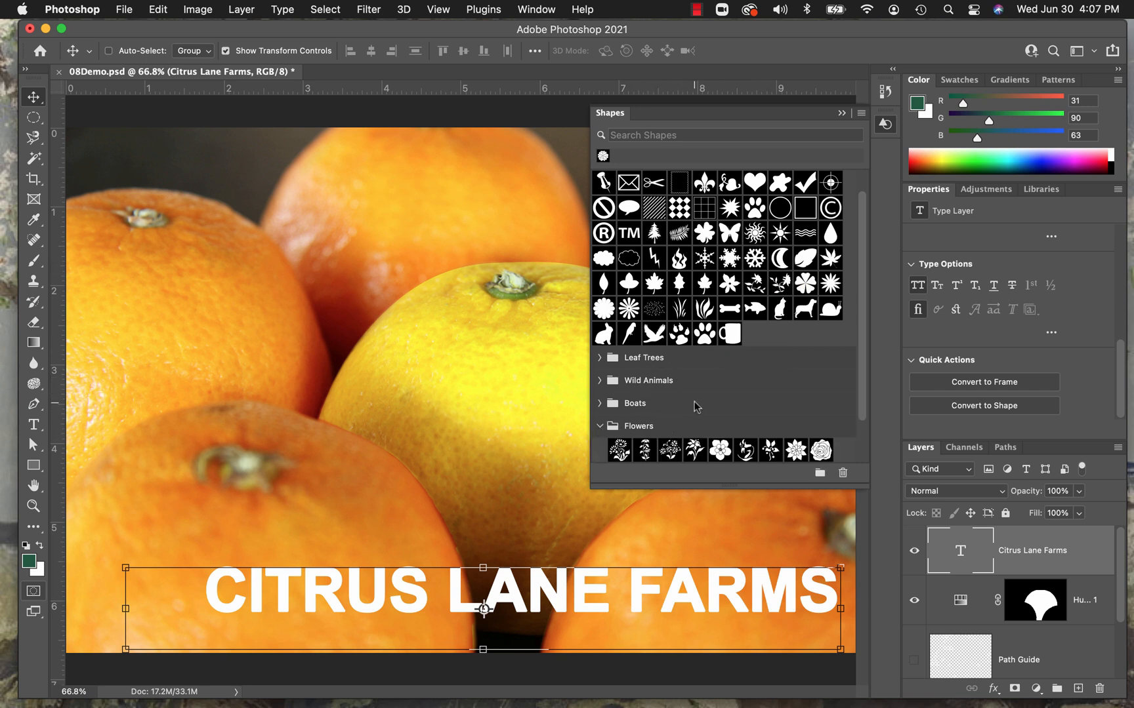
scroll(692, 409, "down", 2)
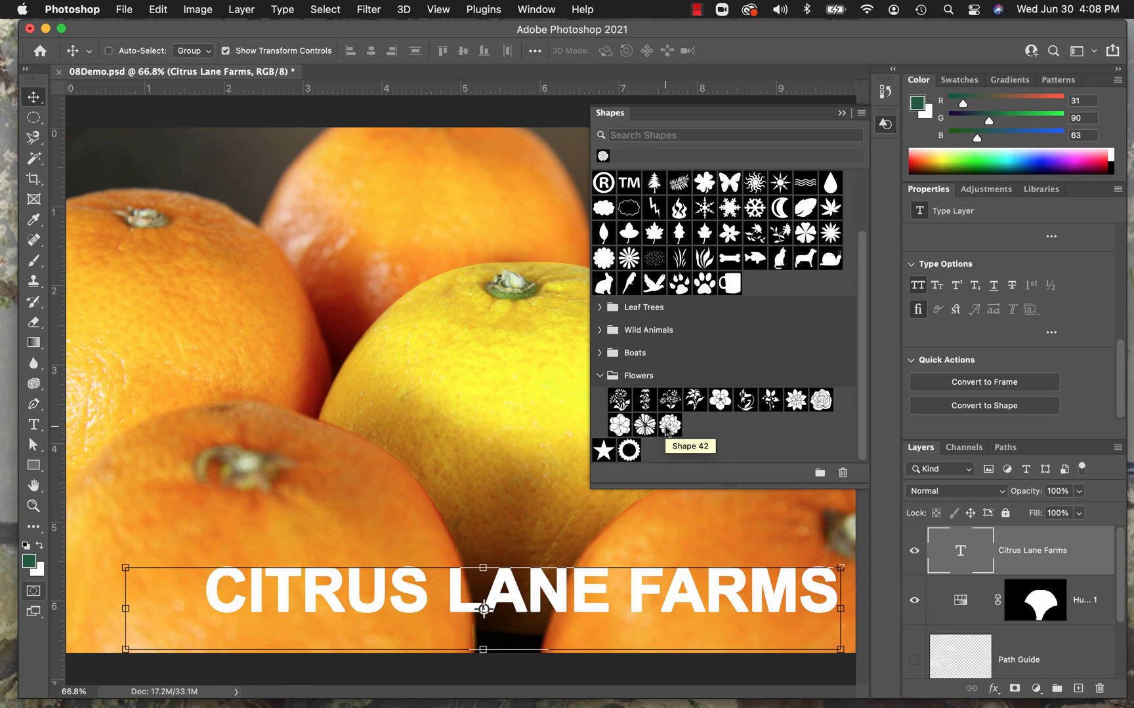
left_click_drag(668, 427, 128, 605)
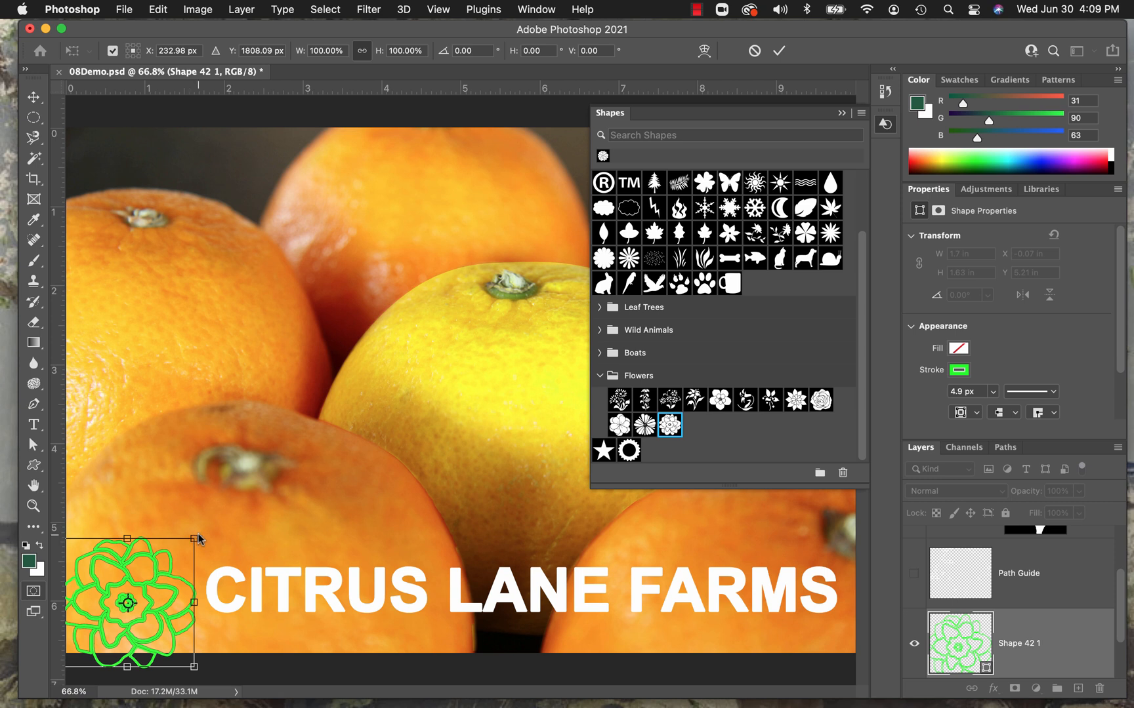
Scale the flower shape to about 1.56 by 1.5 in, move it fully inside the image beside the text, commit it, and collapse the Shapes collection.
left_click_drag(194, 542, 200, 567)
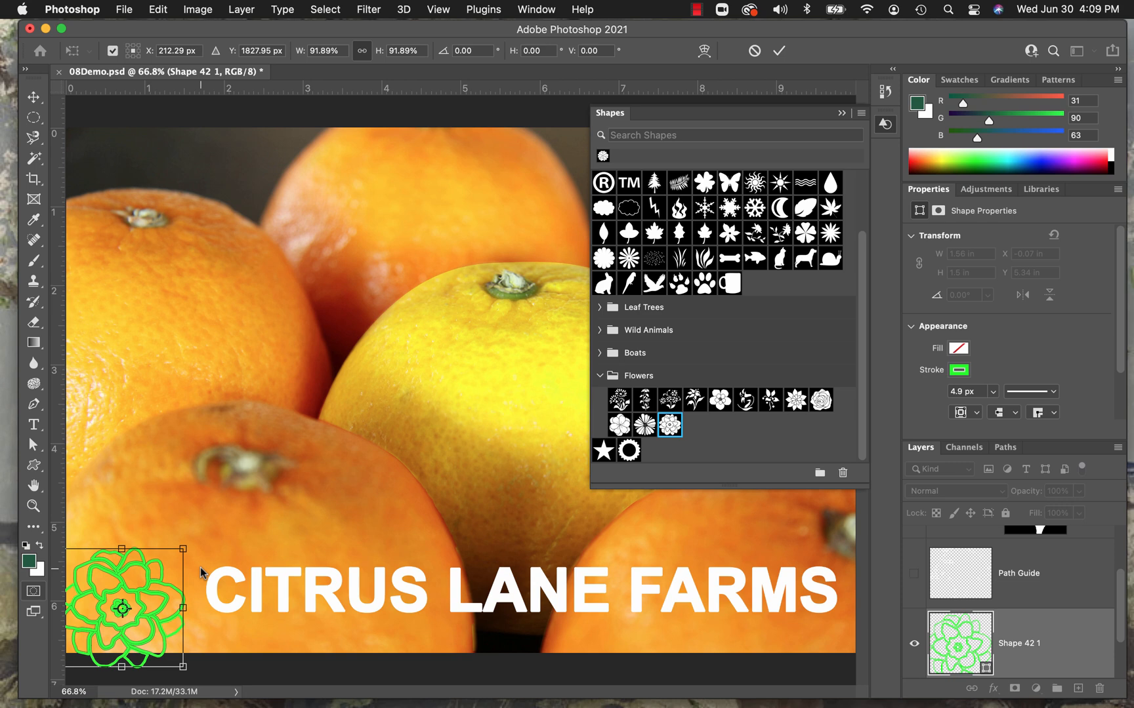
left_click_drag(161, 571, 173, 559)
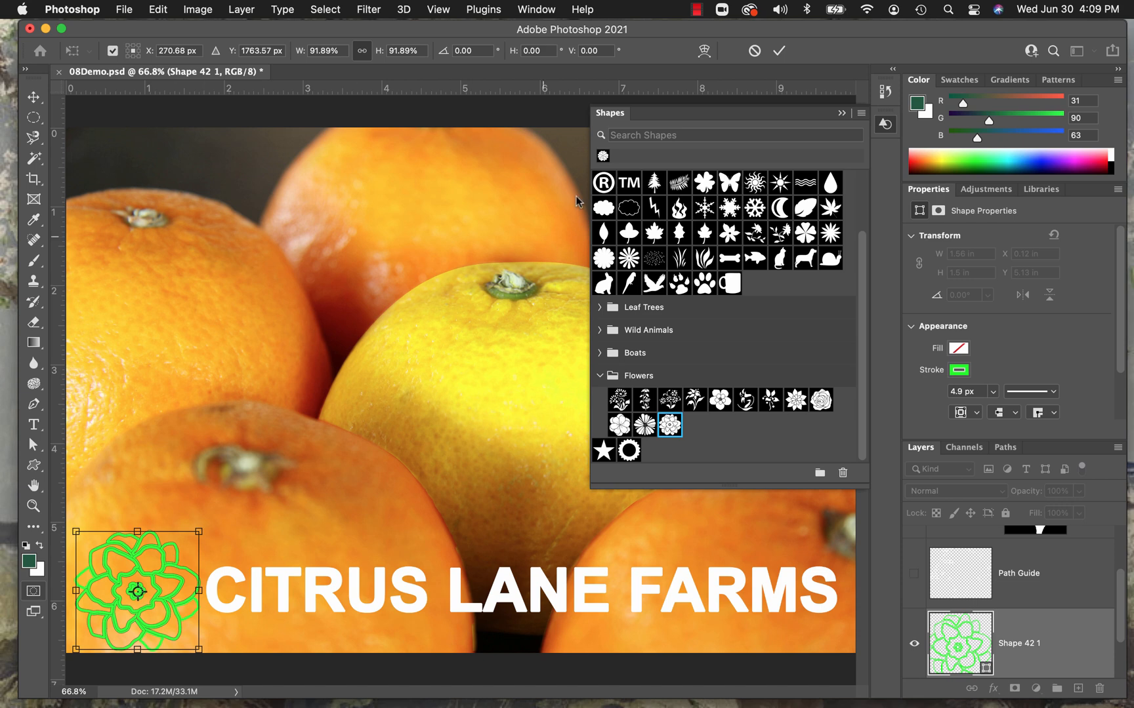
left_click(778, 52)
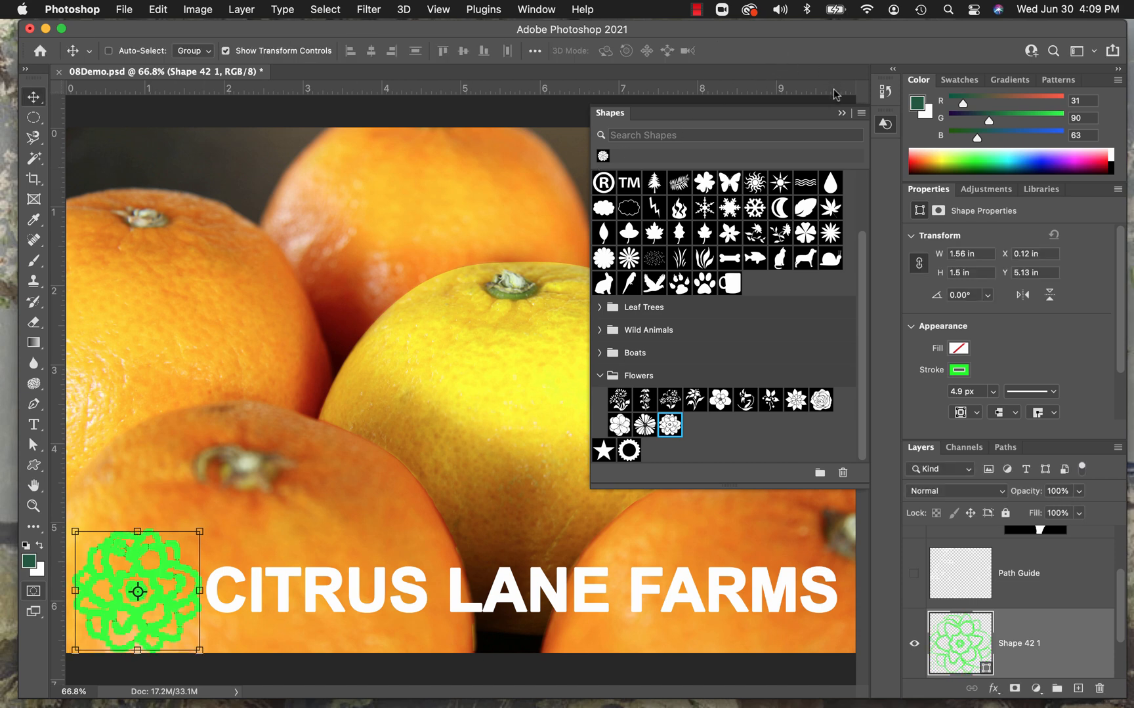
left_click(841, 113)
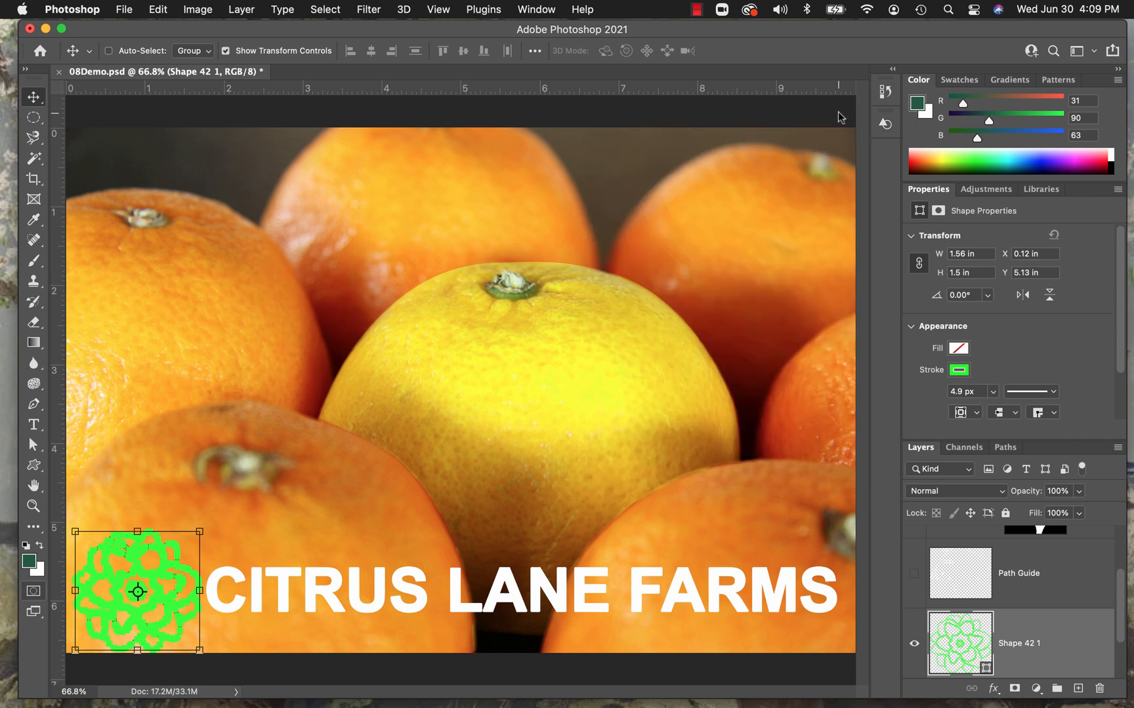
Rename the new shape layer as Flower.
double_click(1024, 643)
type("Flower")
key("Return")
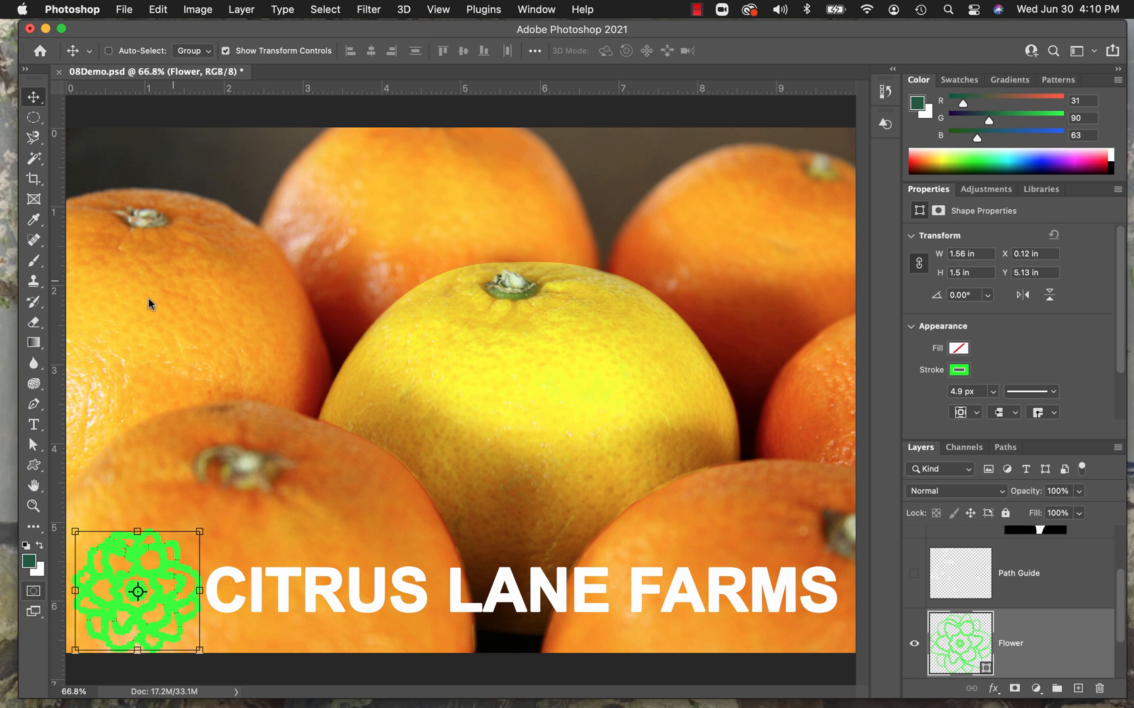
Switch to the Rectangle tool and give the Flower shape a yellow fill and no stroke.
left_click(41, 468)
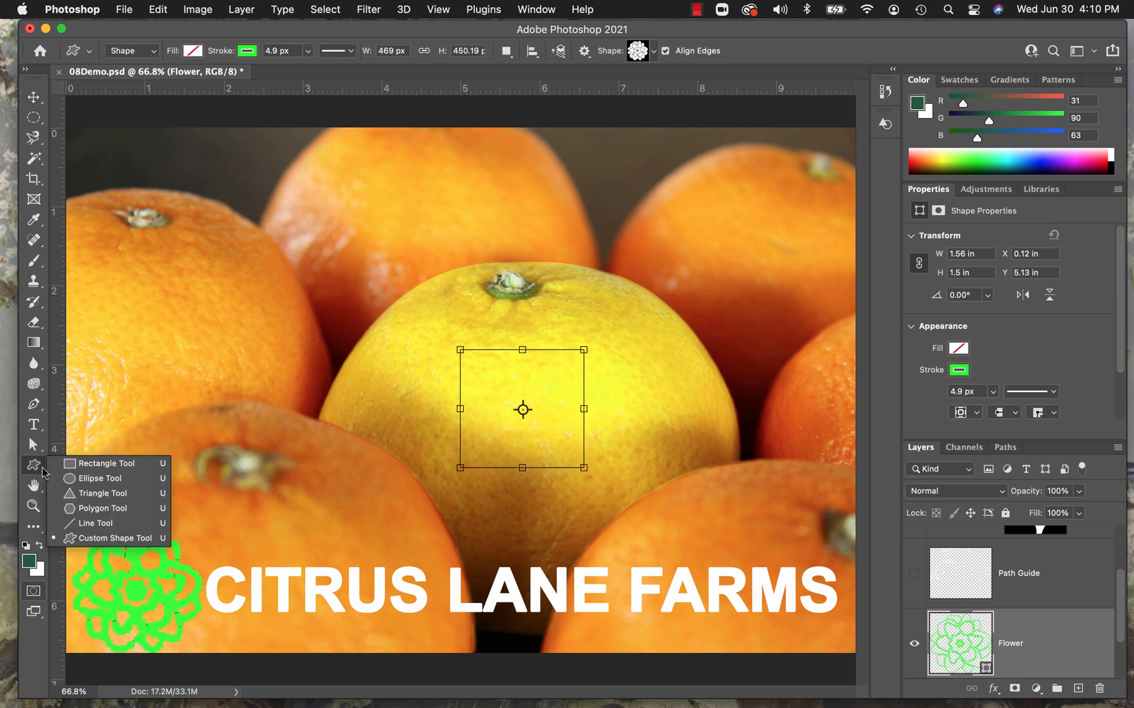
left_click(74, 462)
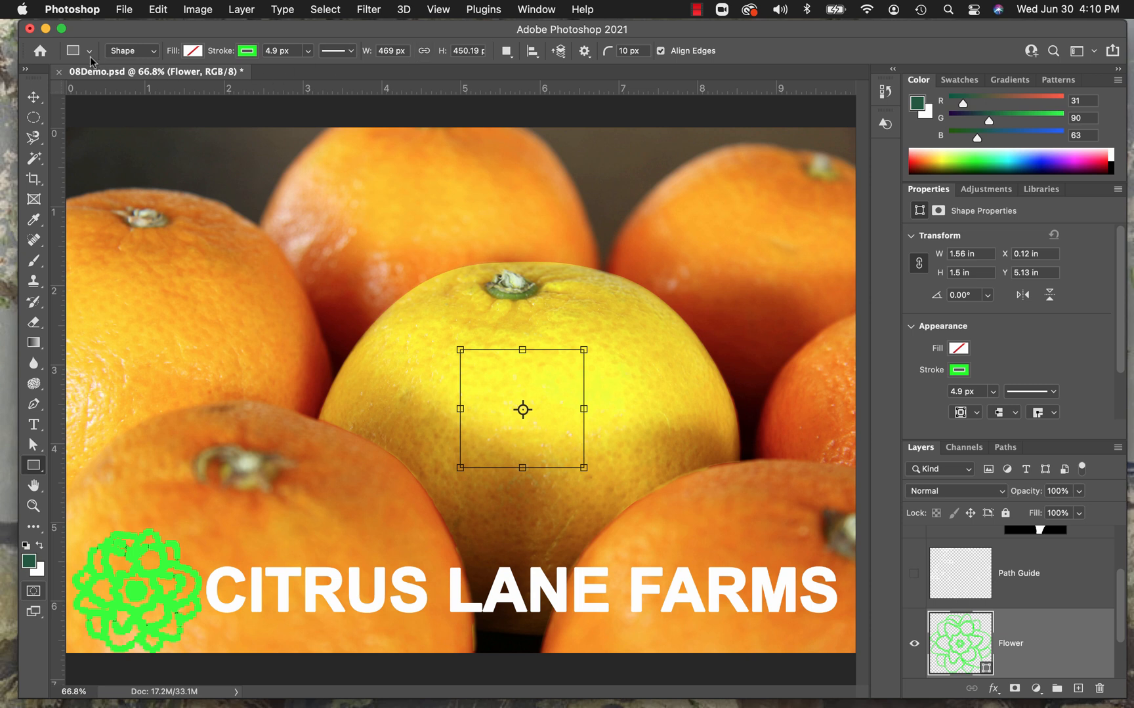
left_click(193, 50)
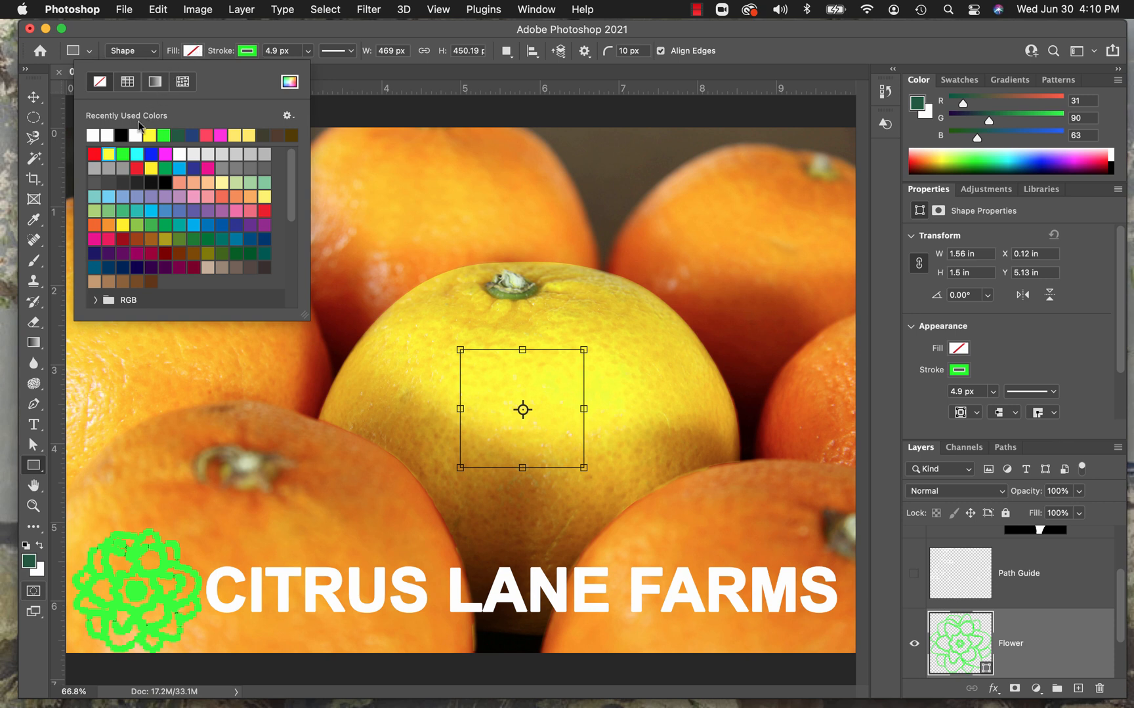
left_click(109, 155)
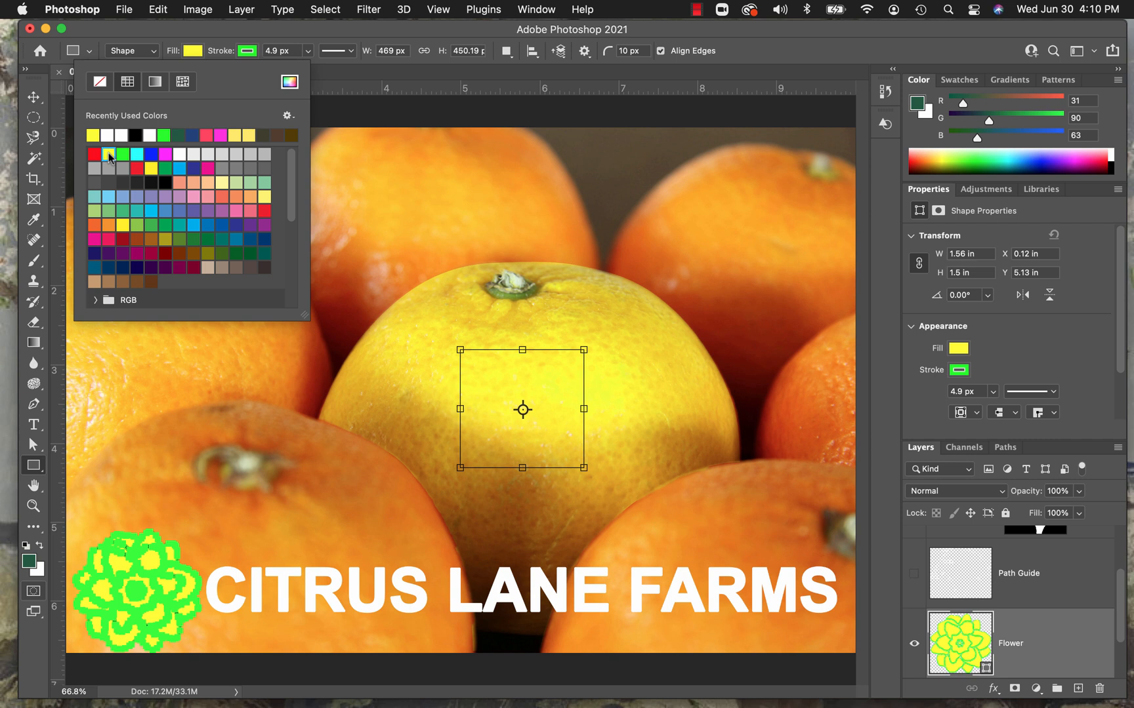
left_click(246, 51)
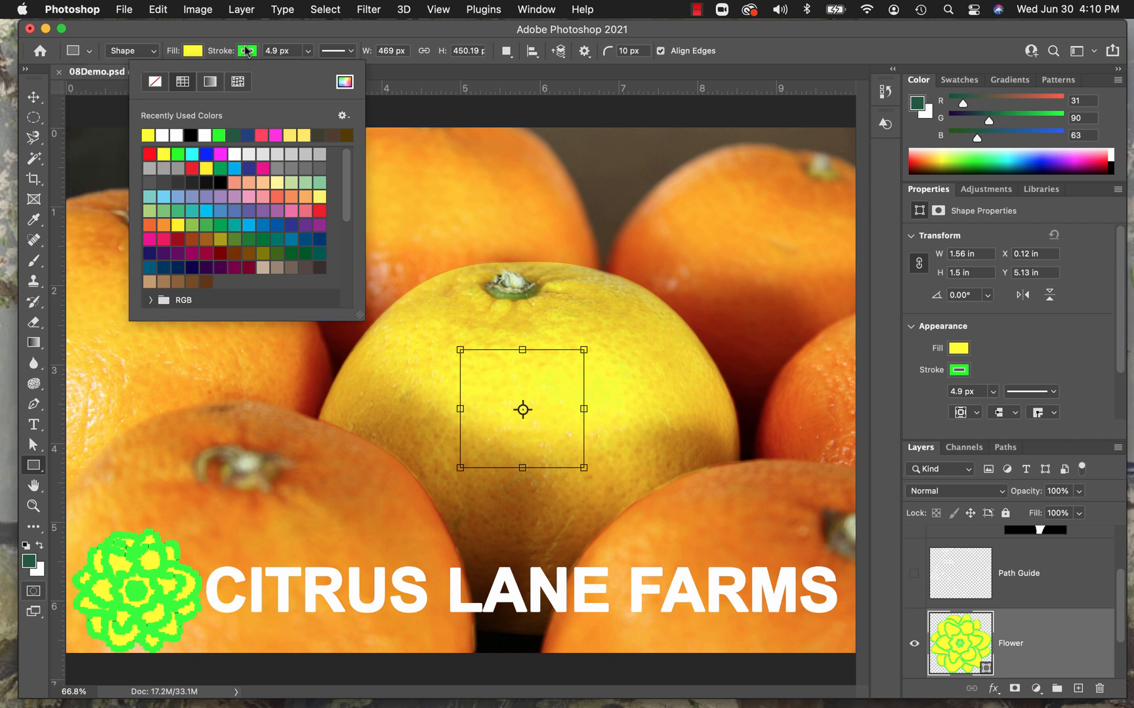
left_click(154, 83)
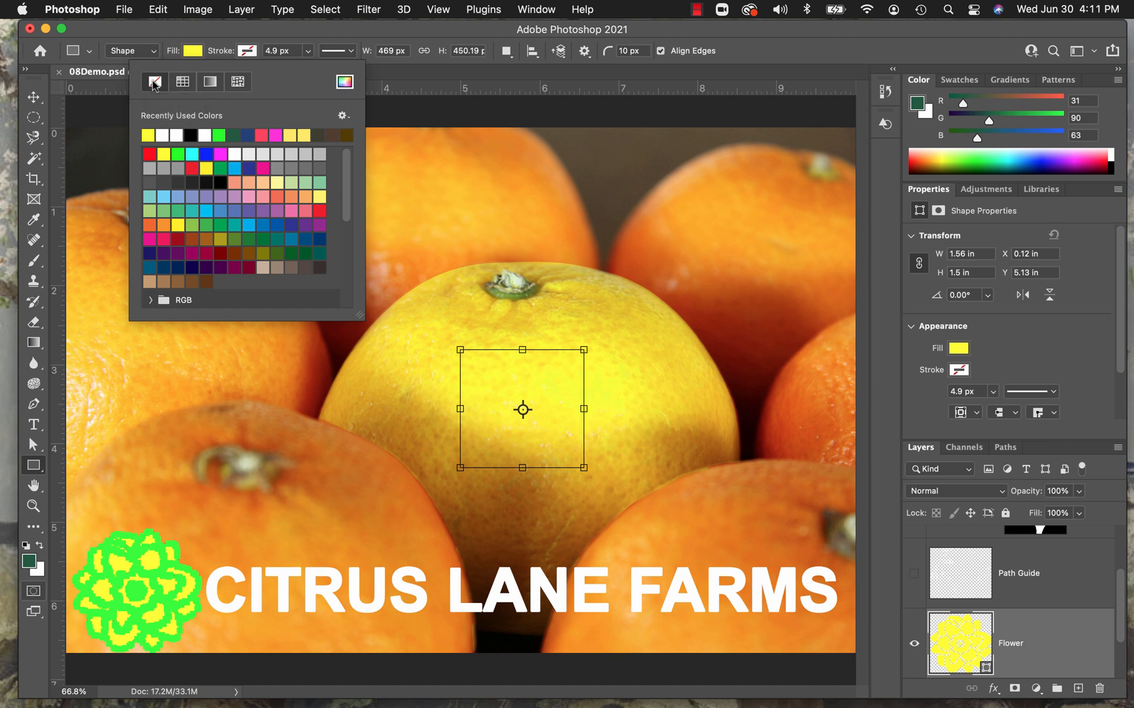
key("Return")
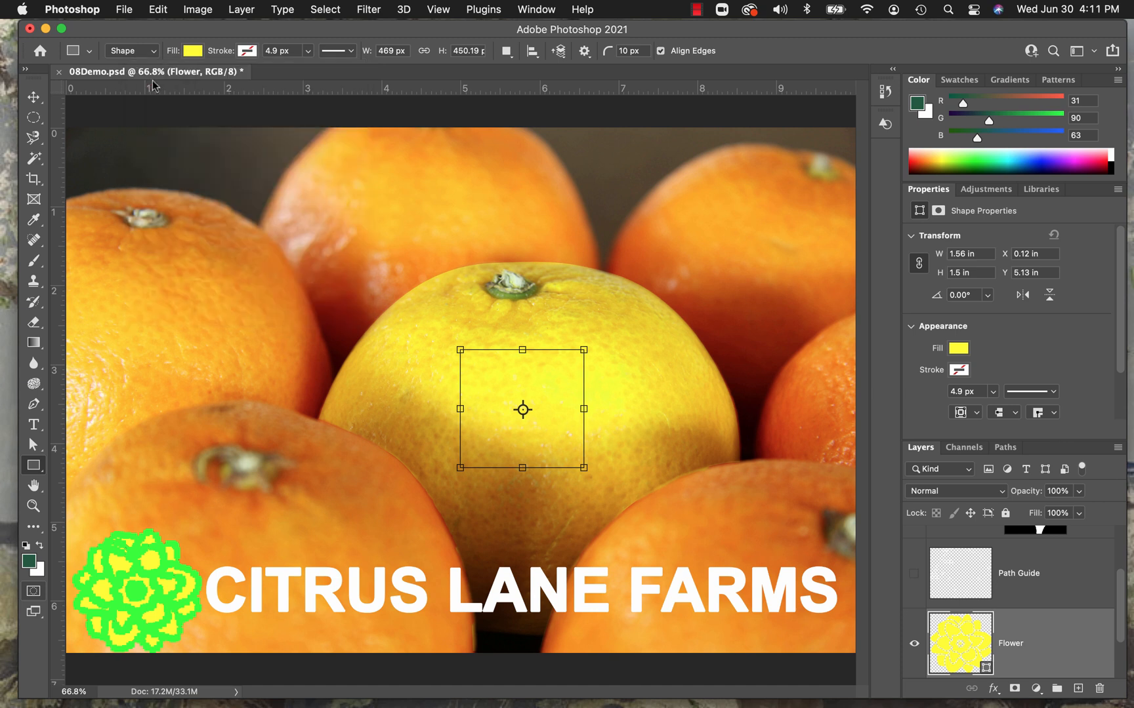
Deselect all layers to check the flower without its outline, reselect the Flower layer and move the shape up to Y about 5.03 in.
left_click(323, 10)
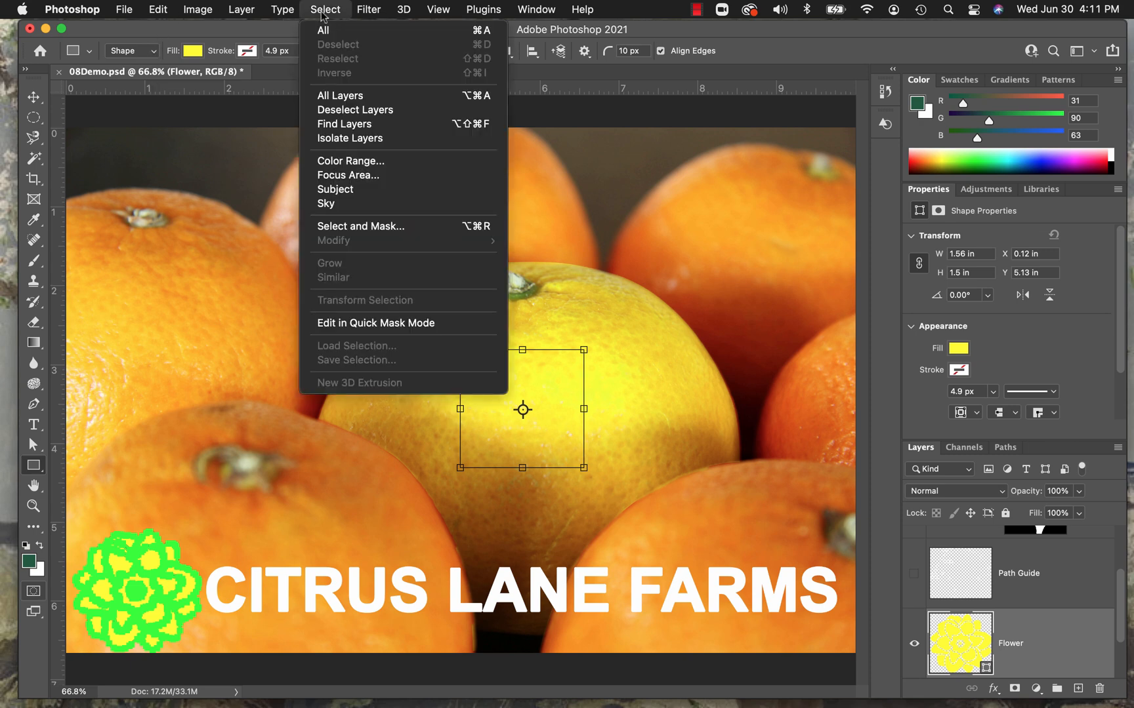
left_click(338, 107)
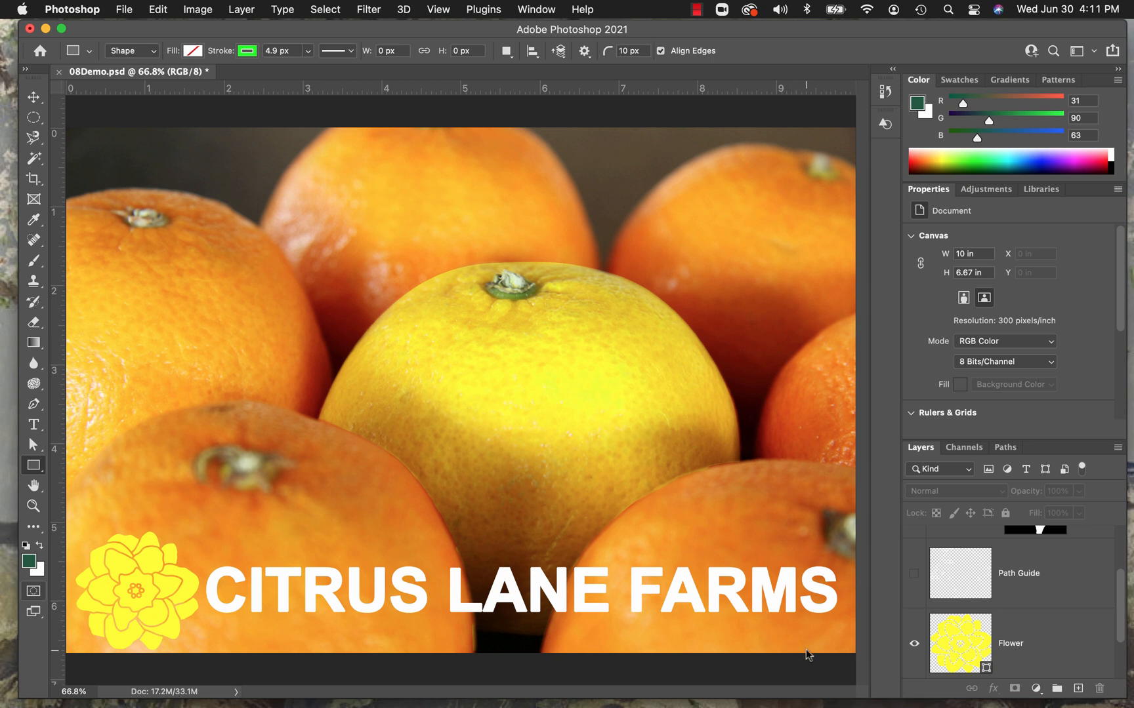
left_click(1069, 631)
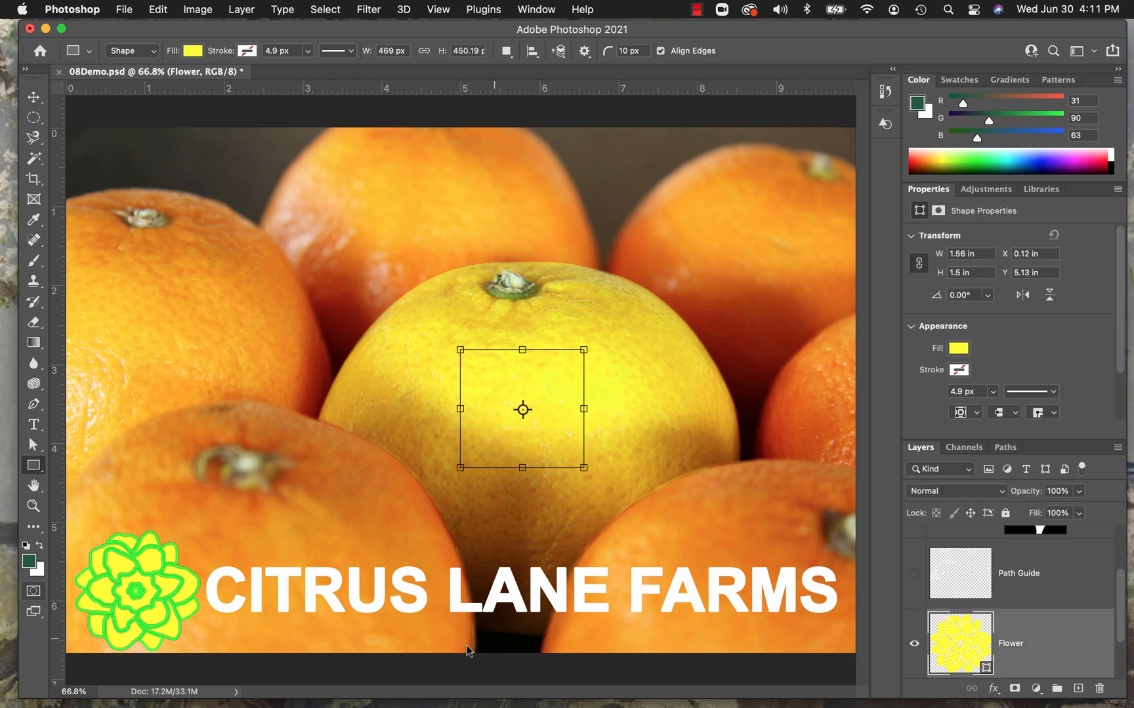
left_click(33, 96)
left_click_drag(168, 566, 168, 566)
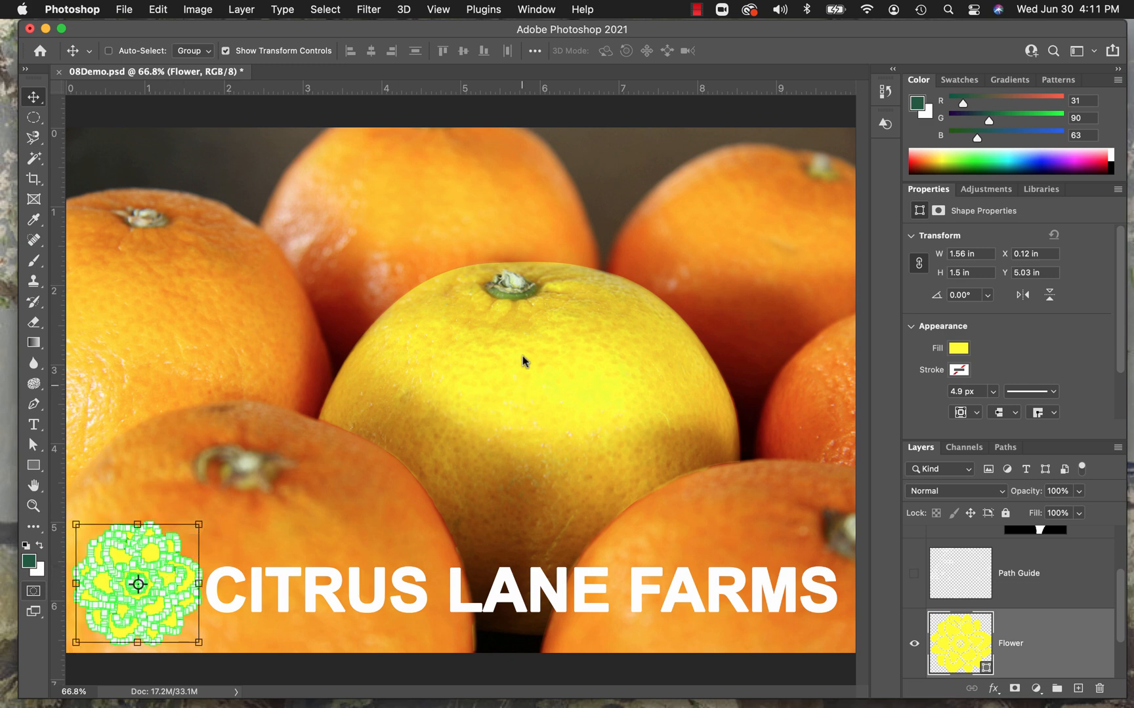
Clear the layer selection and save 08Demo.psd.
left_click(332, 11)
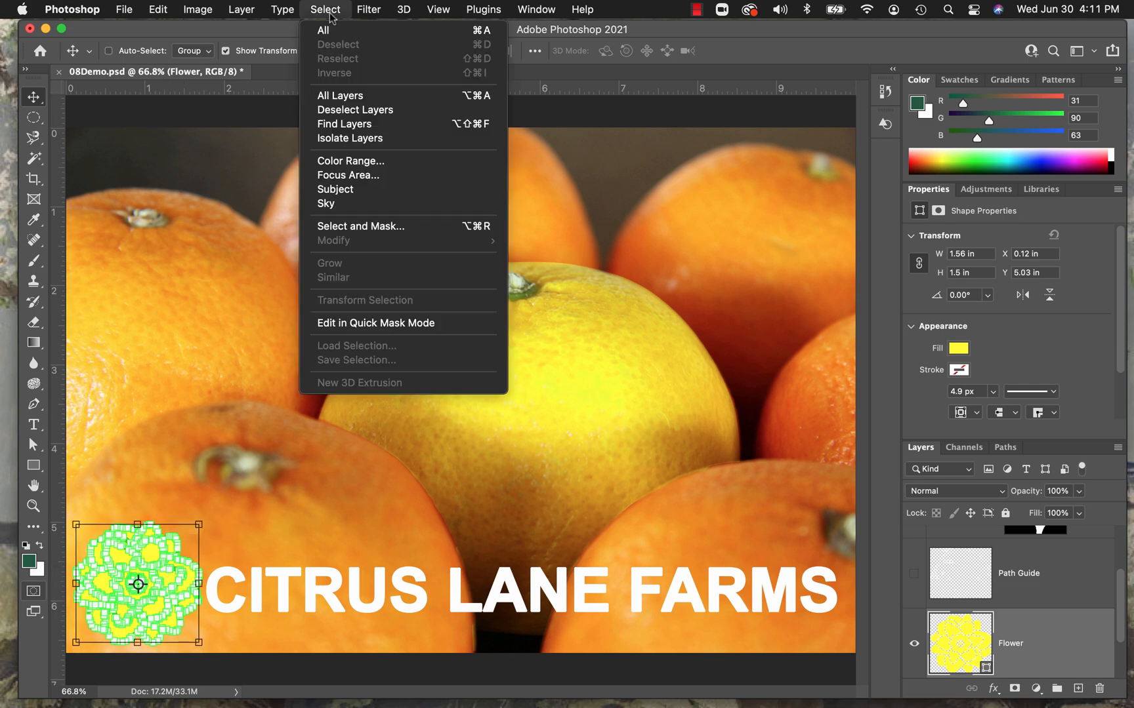
left_click(336, 109)
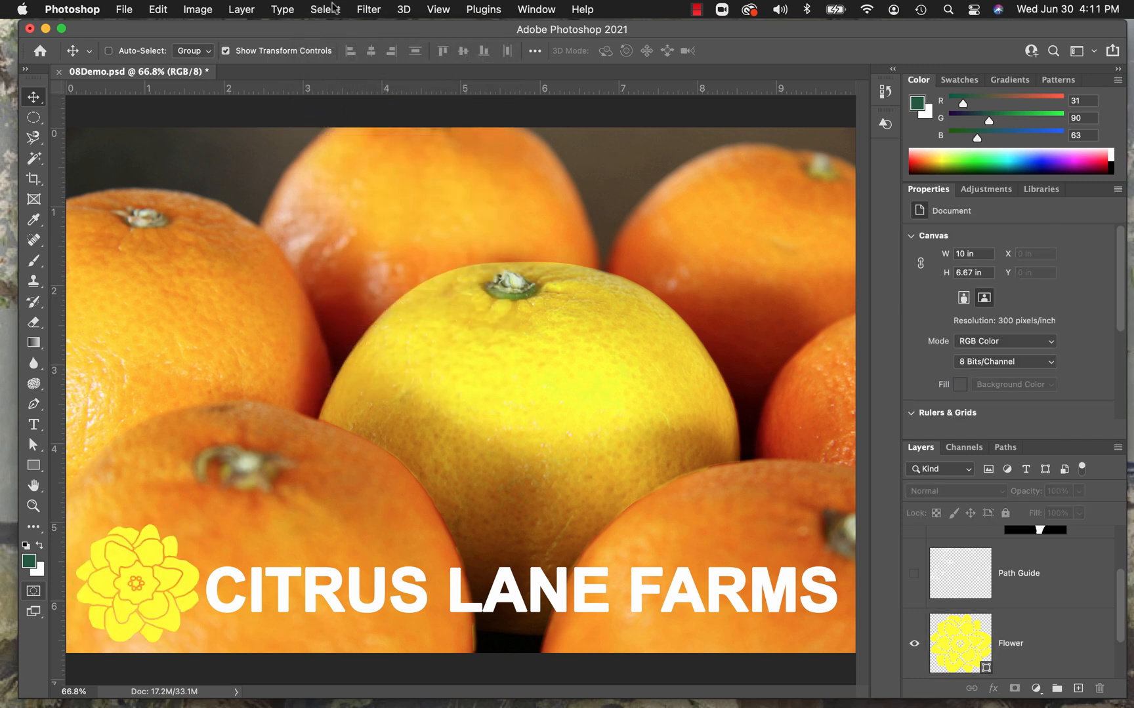
left_click(124, 10)
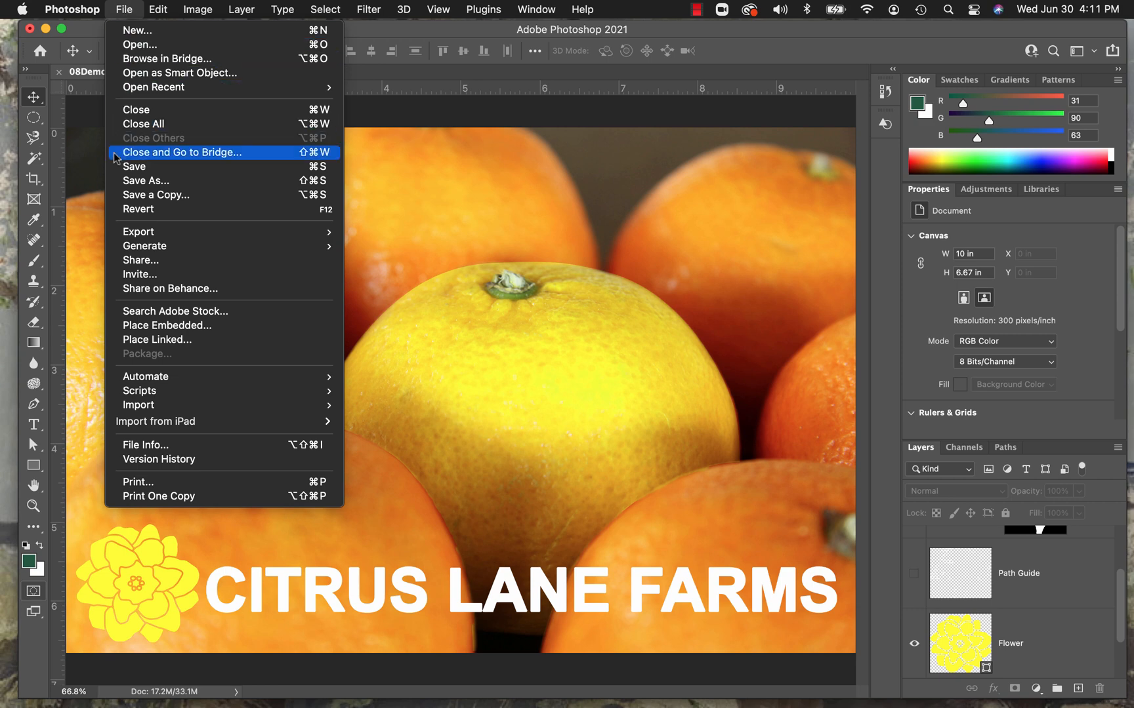
left_click(153, 166)
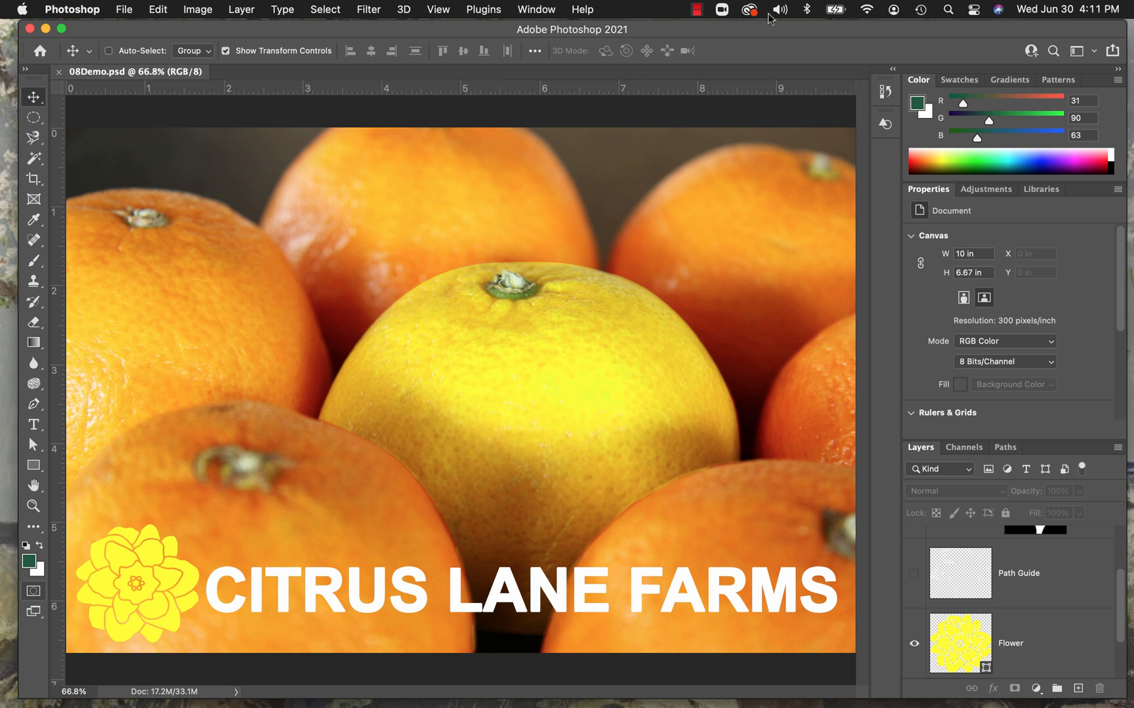
left_click(698, 11)
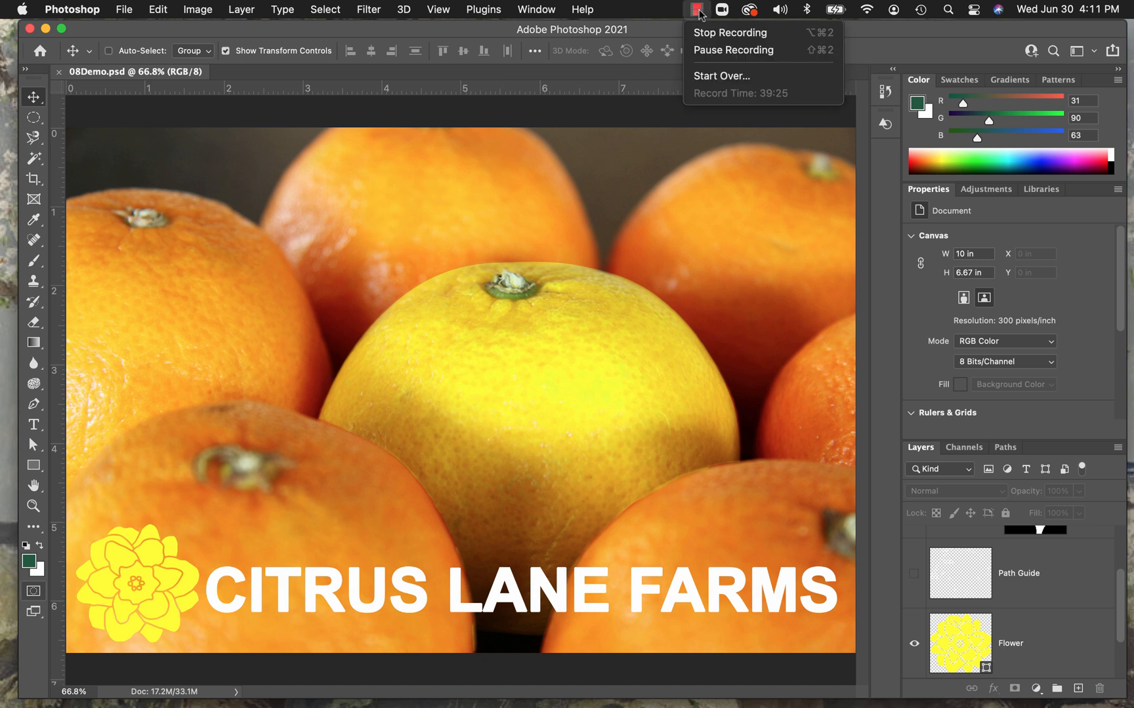